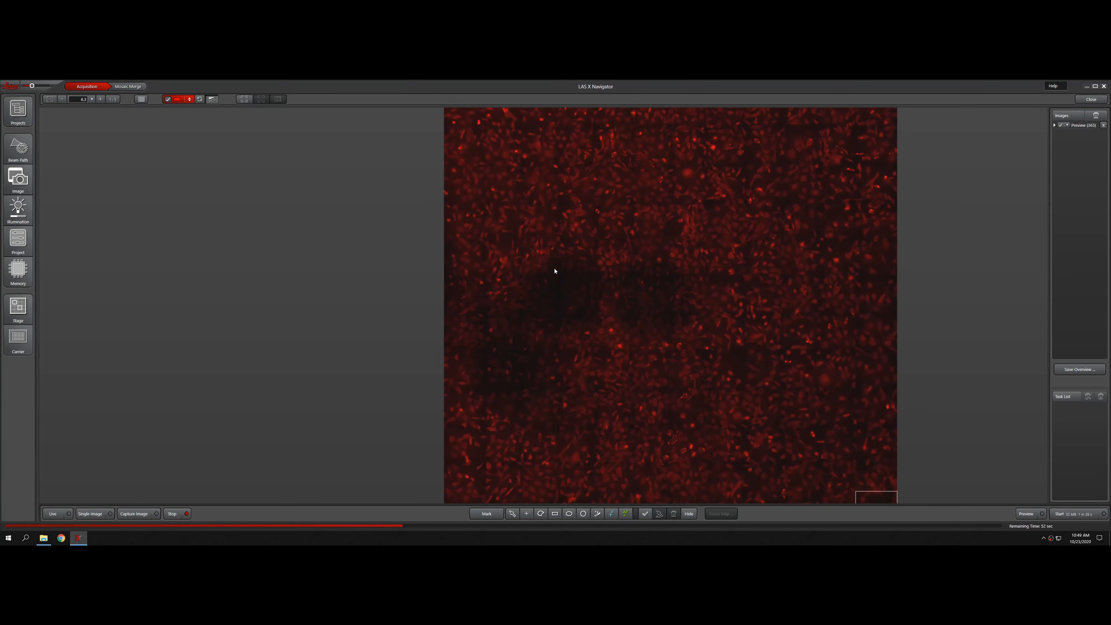
# - Draw a rectangular scan region over the upper central part of the red preview mosaic, extending slightly beyond its upper edge
pyautogui.scroll(-3, 570, 262)
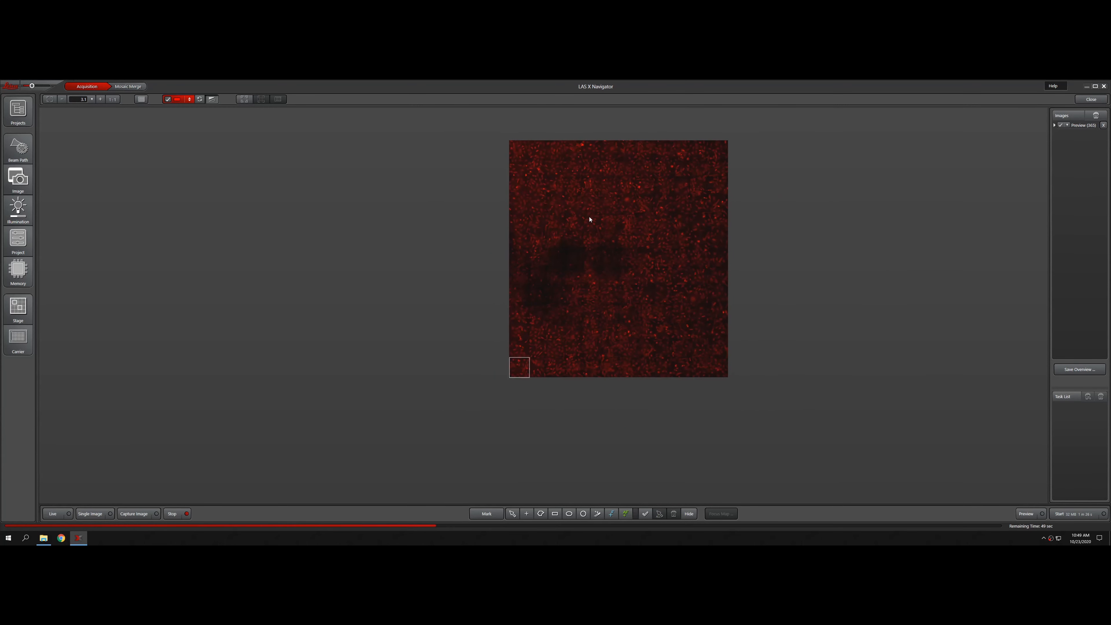
pyautogui.scroll(4, 588, 222)
pyautogui.scroll(-5, 590, 219)
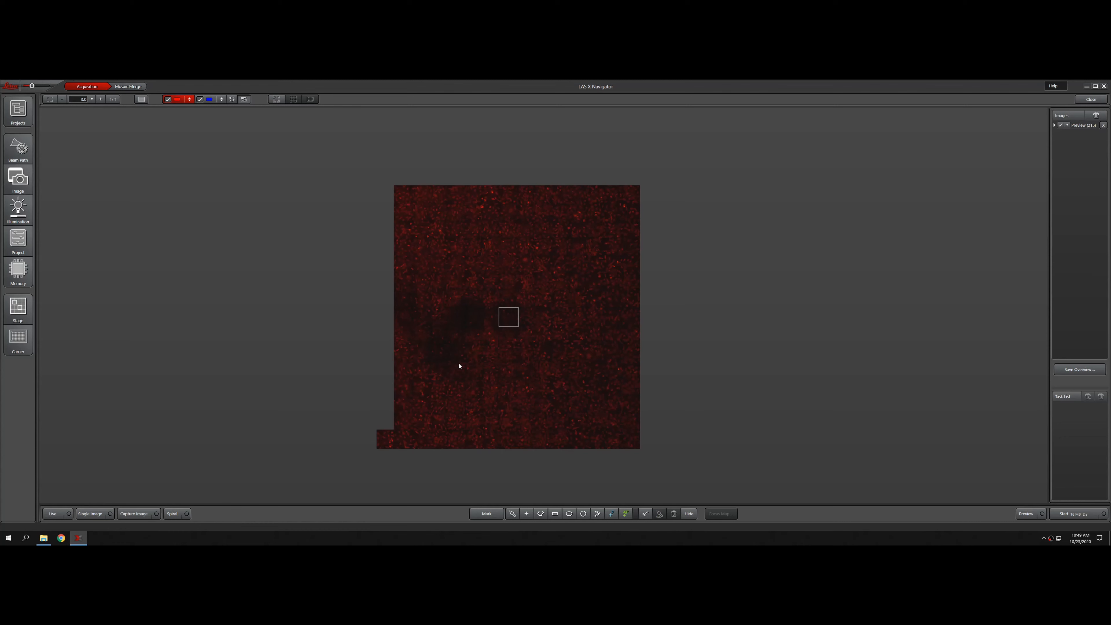
pyautogui.click(555, 514)
pyautogui.moveTo(422, 167); pyautogui.dragTo(558, 274)
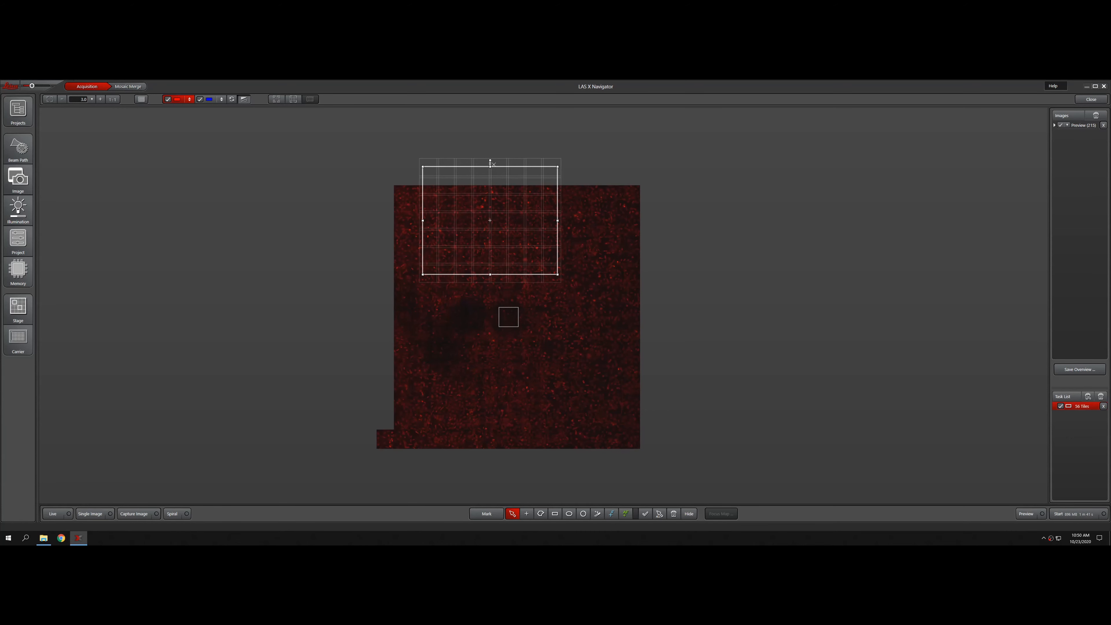
# - Examine the cells, tile seams and tile grid inside the rectangular scan region at several magnifications
pyautogui.scroll(4, 459, 143)
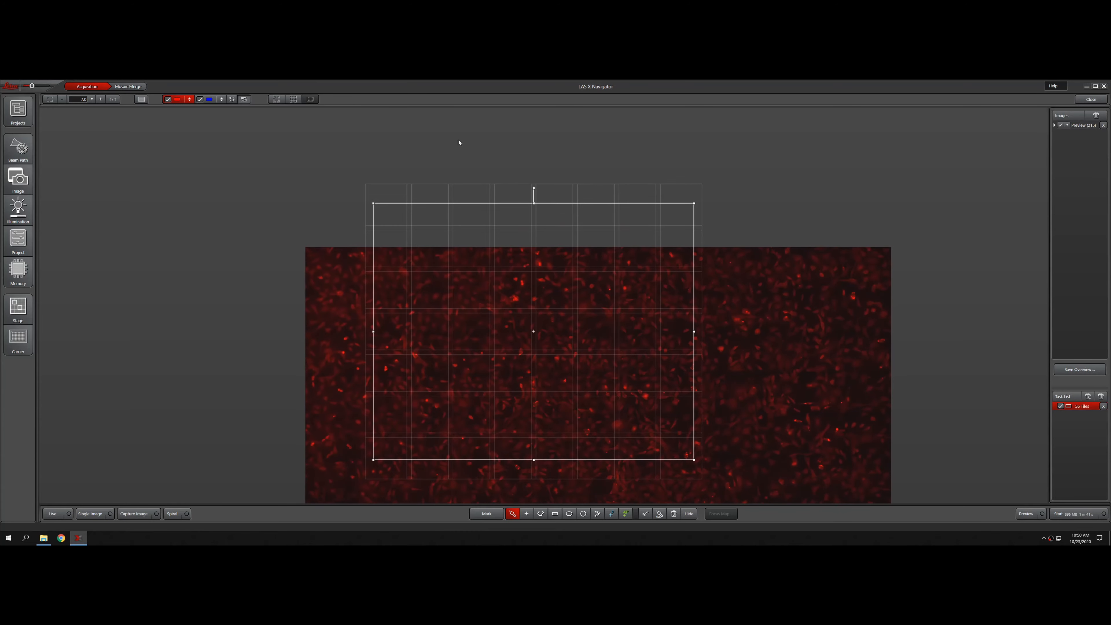
pyautogui.scroll(3, 582, 265)
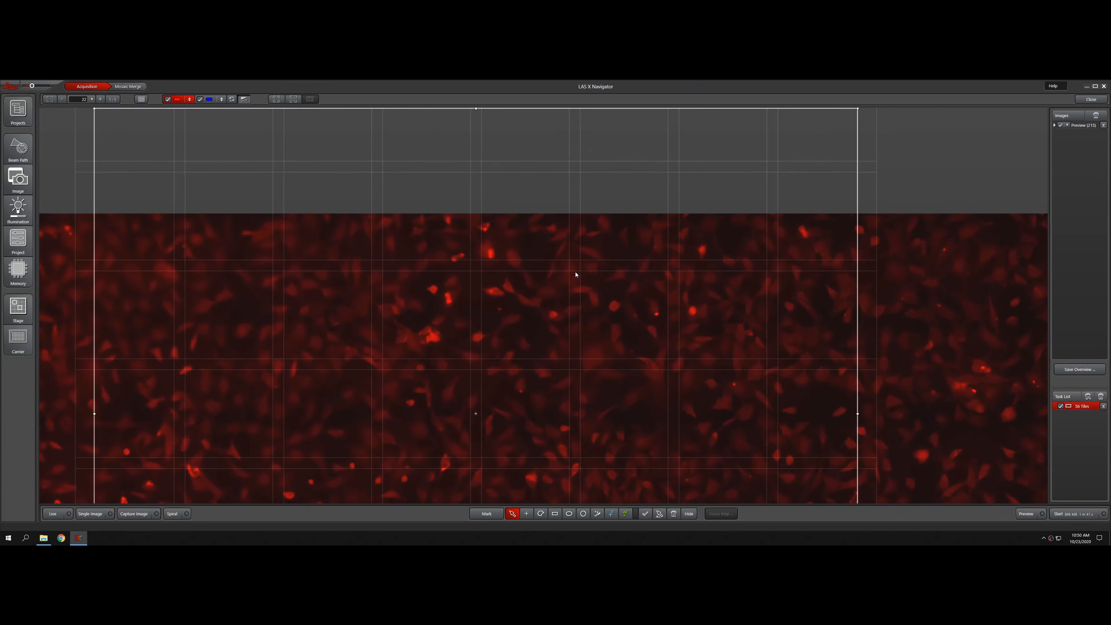
pyautogui.scroll(-5, 576, 274)
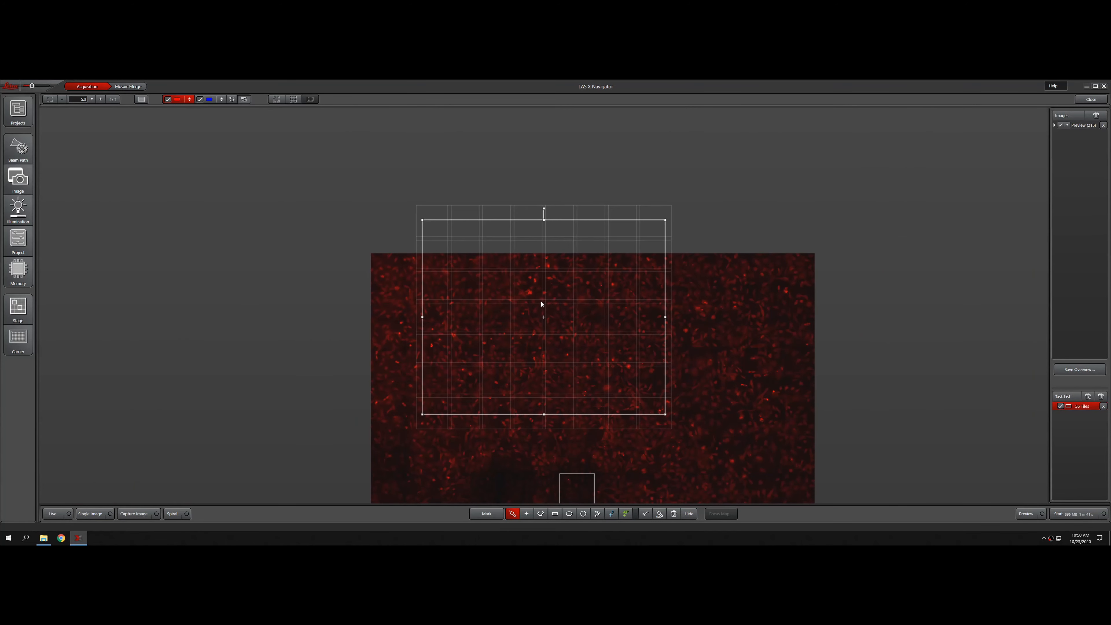
pyautogui.scroll(4, 541, 303)
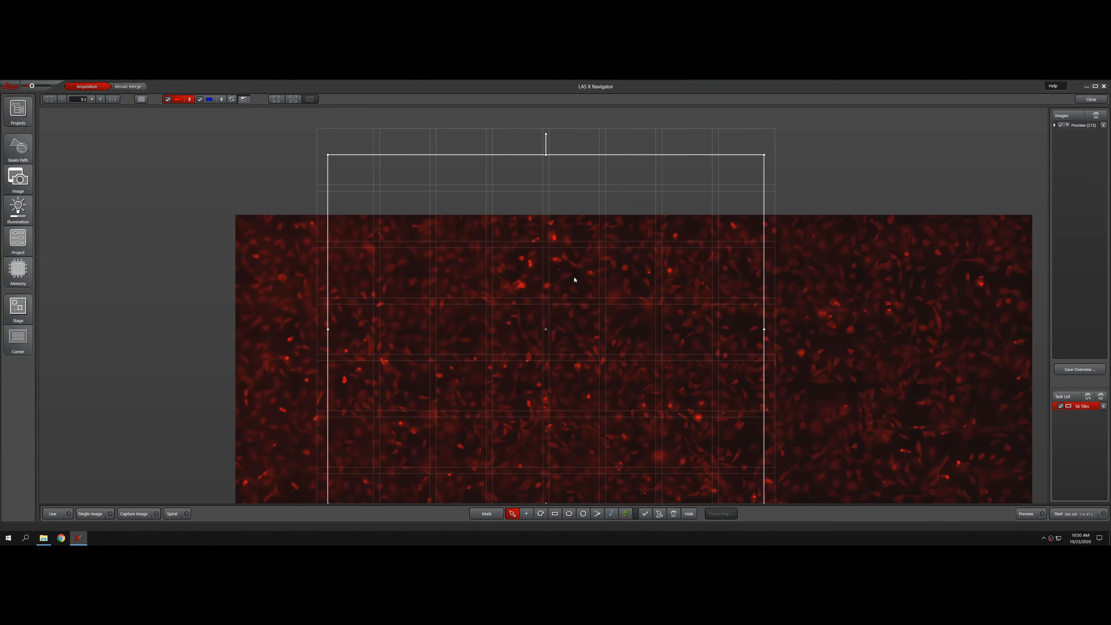
pyautogui.scroll(-2, 573, 289)
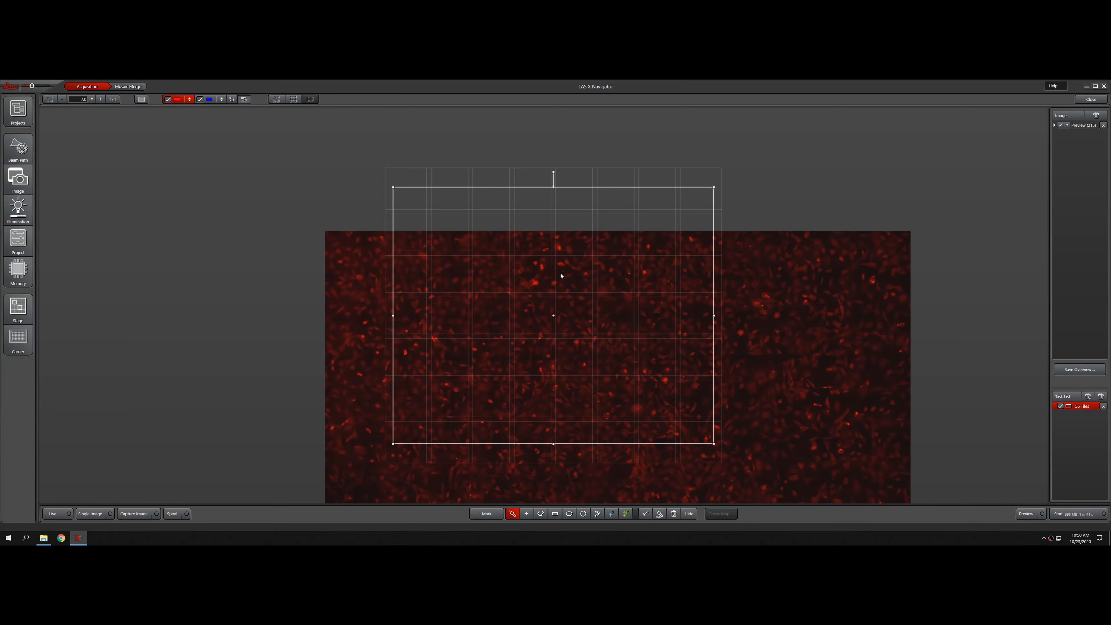
pyautogui.scroll(15, 447, 277)
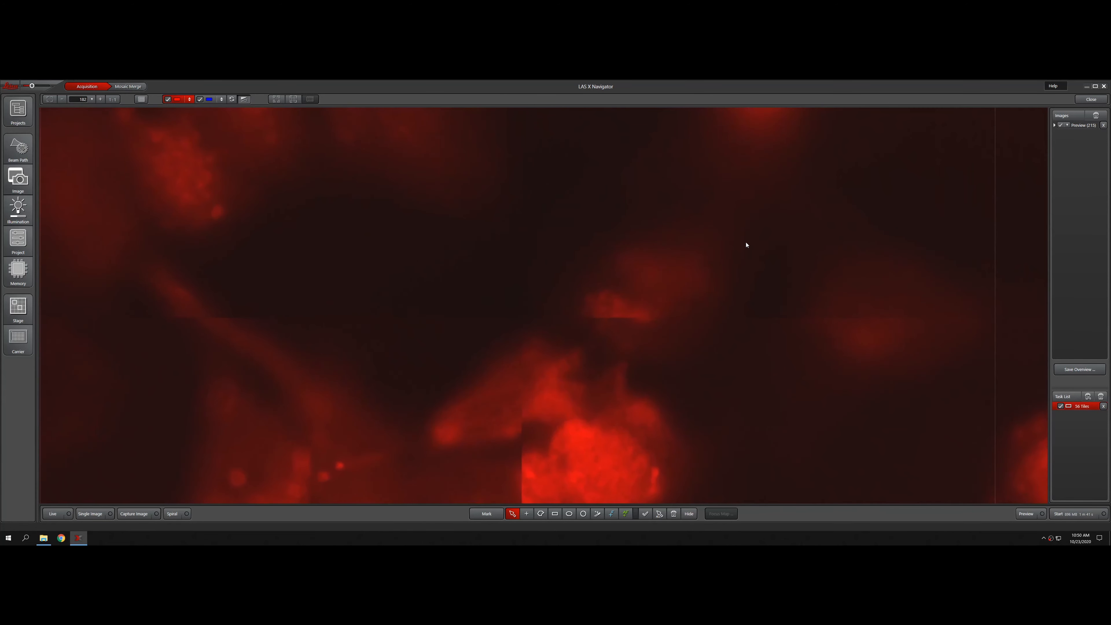
pyautogui.scroll(-5, 746, 245)
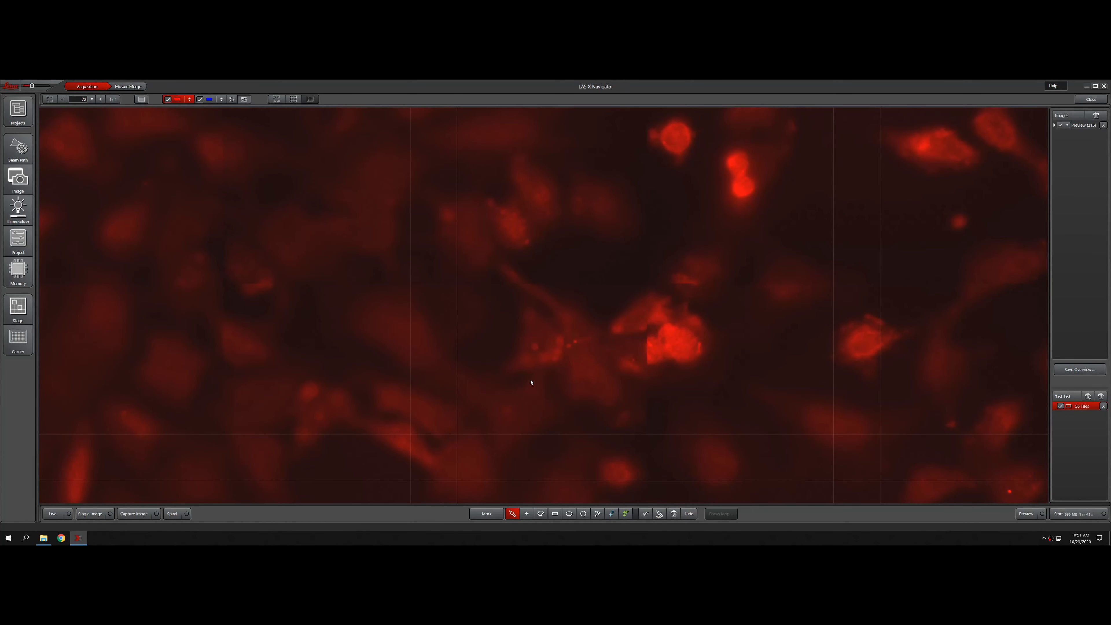
pyautogui.scroll(-5, 568, 354)
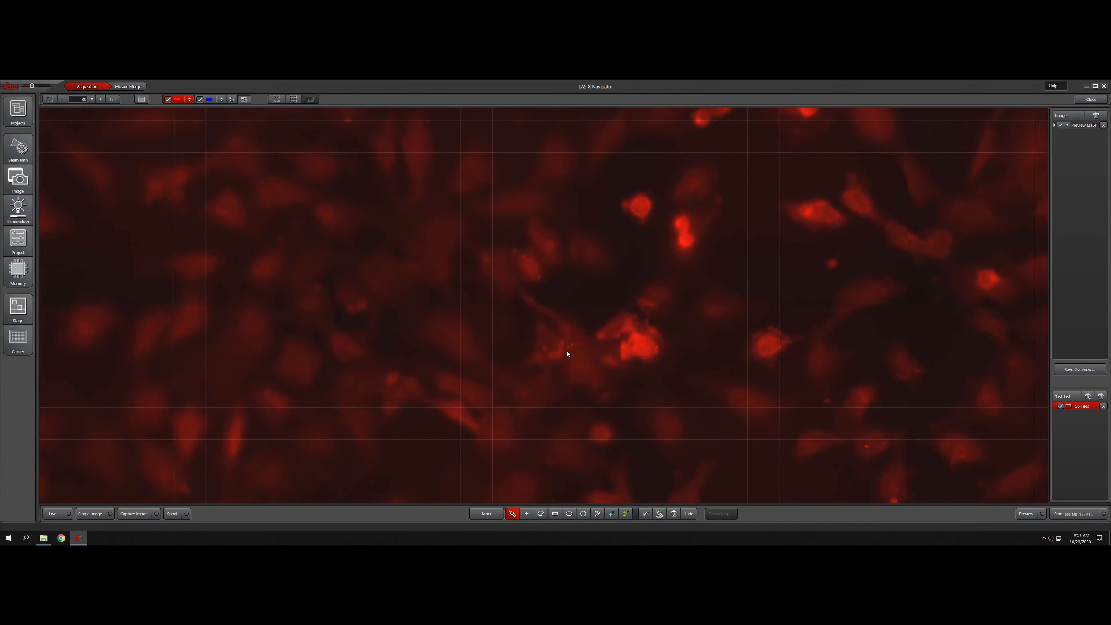
pyautogui.scroll(6, 379, 335)
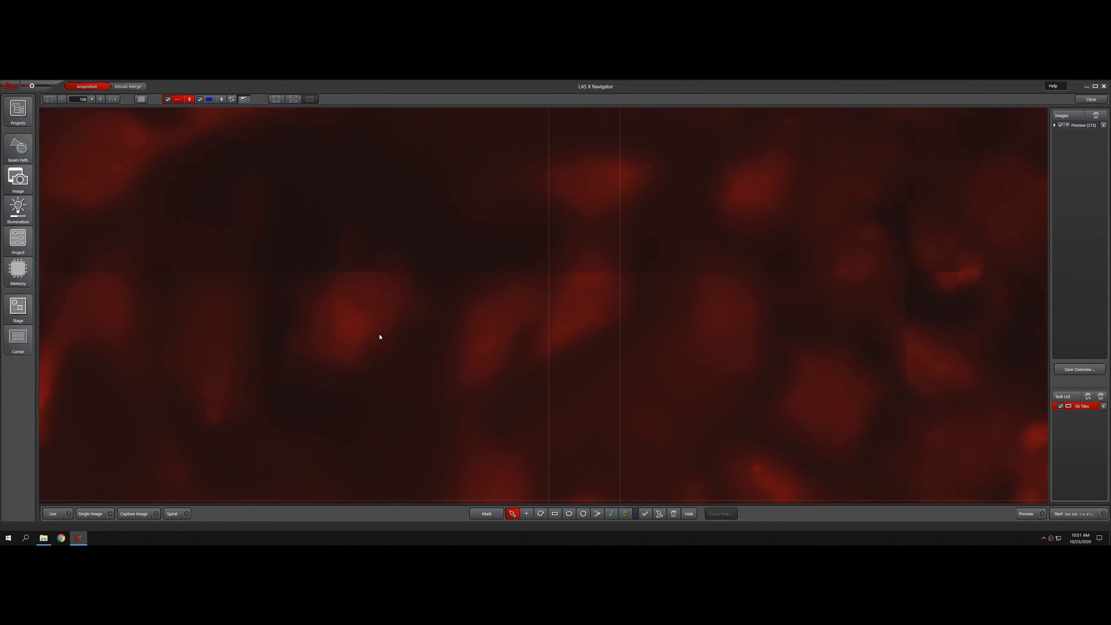
pyautogui.scroll(-6, 380, 336)
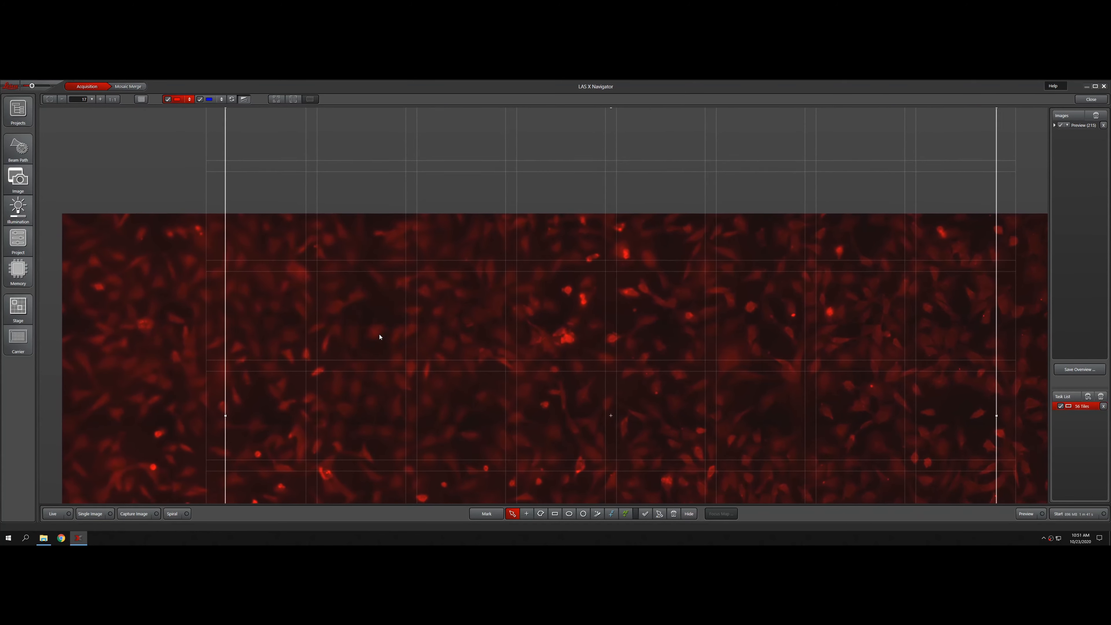
pyautogui.scroll(-3, 379, 337)
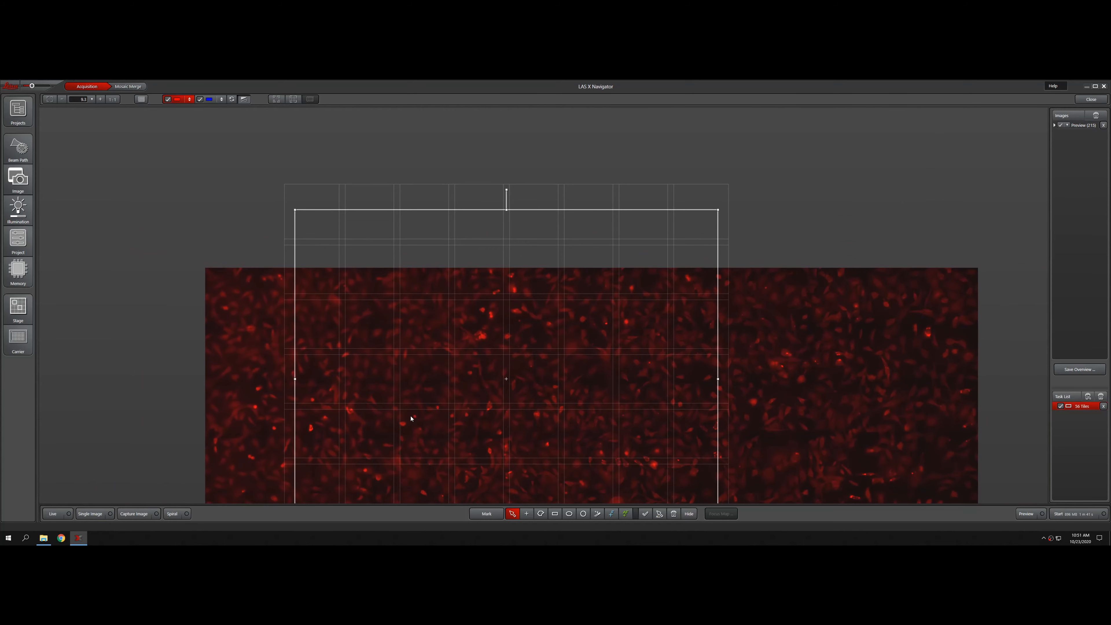
# - Place nine focus points in a three-by-three pattern spread across the rectangular scan region
pyautogui.moveTo(411, 418); pyautogui.dragTo(438, 325)
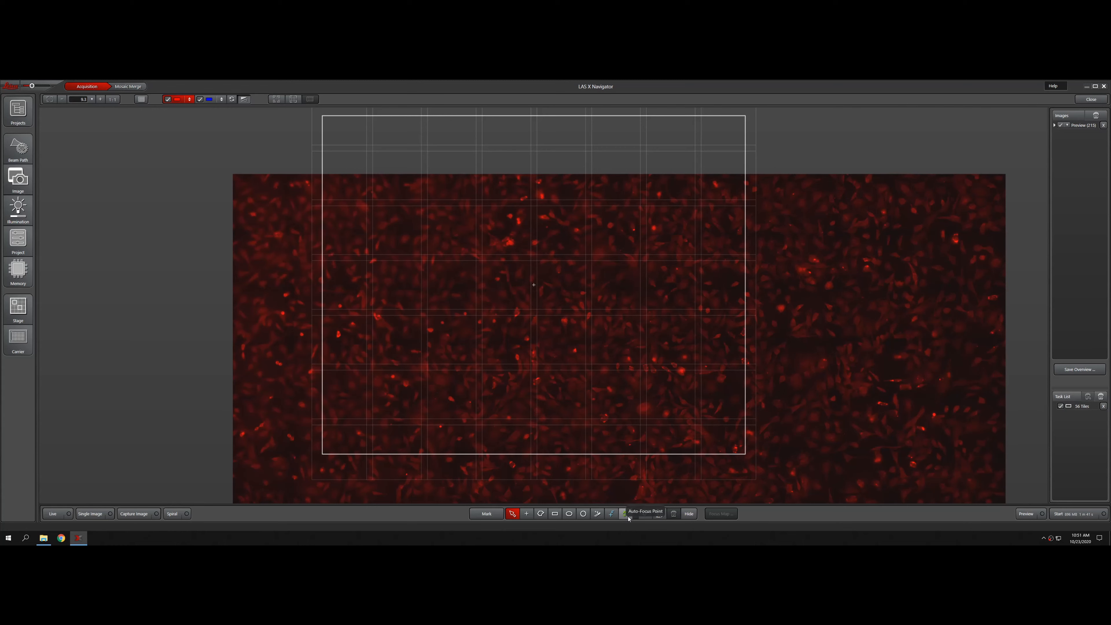
pyautogui.click(612, 514)
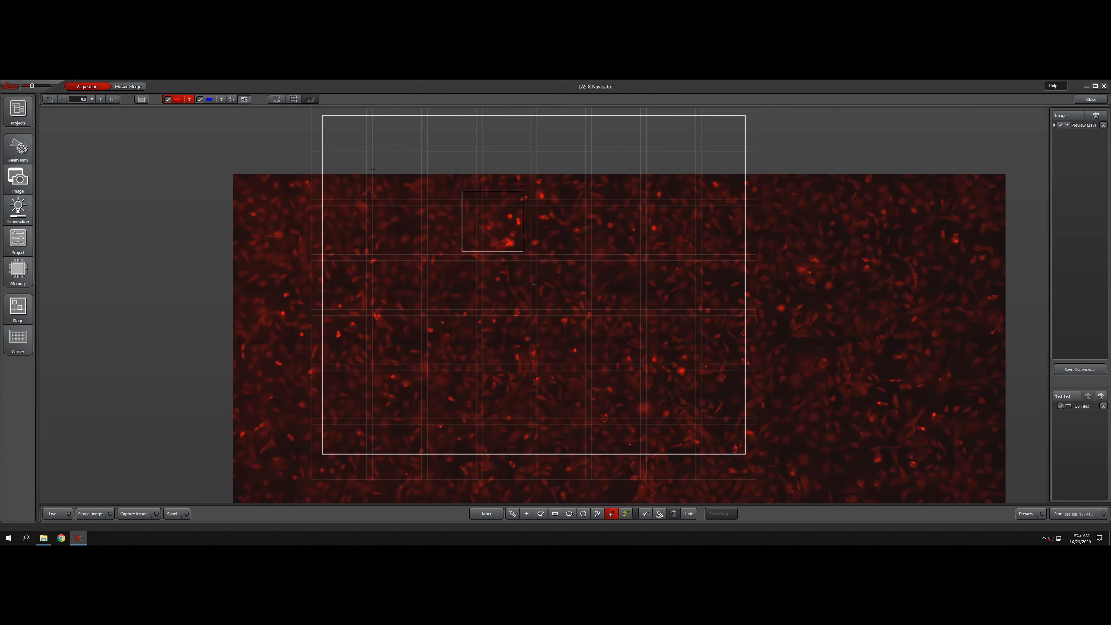
pyautogui.click(373, 169)
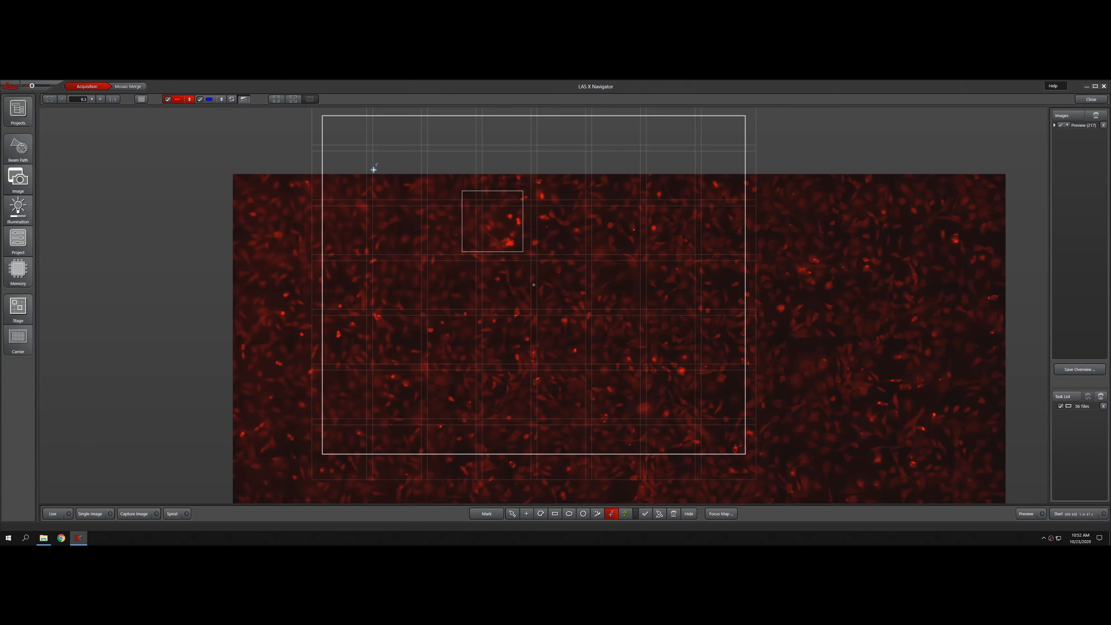
pyautogui.click(561, 166)
pyautogui.click(699, 165)
pyautogui.click(705, 298)
pyautogui.click(520, 296)
pyautogui.click(369, 302)
pyautogui.click(368, 418)
pyautogui.click(530, 421)
pyautogui.click(702, 427)
# - Open the focus map, start live imaging and set the Z position of the first focus point
pyautogui.click(721, 513)
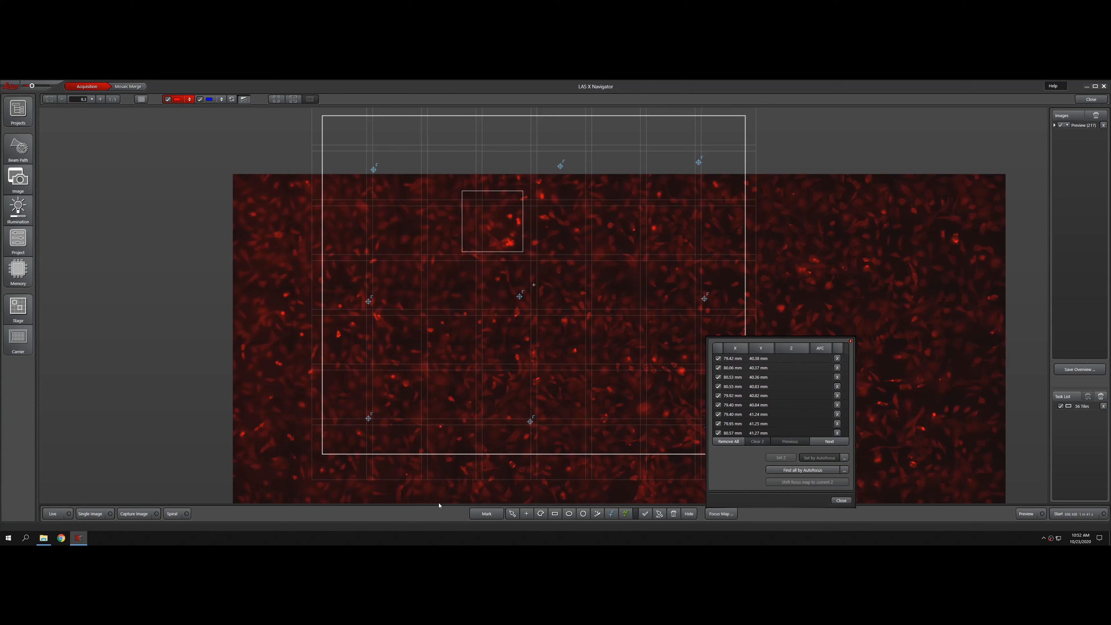
pyautogui.click(52, 514)
pyautogui.click(756, 363)
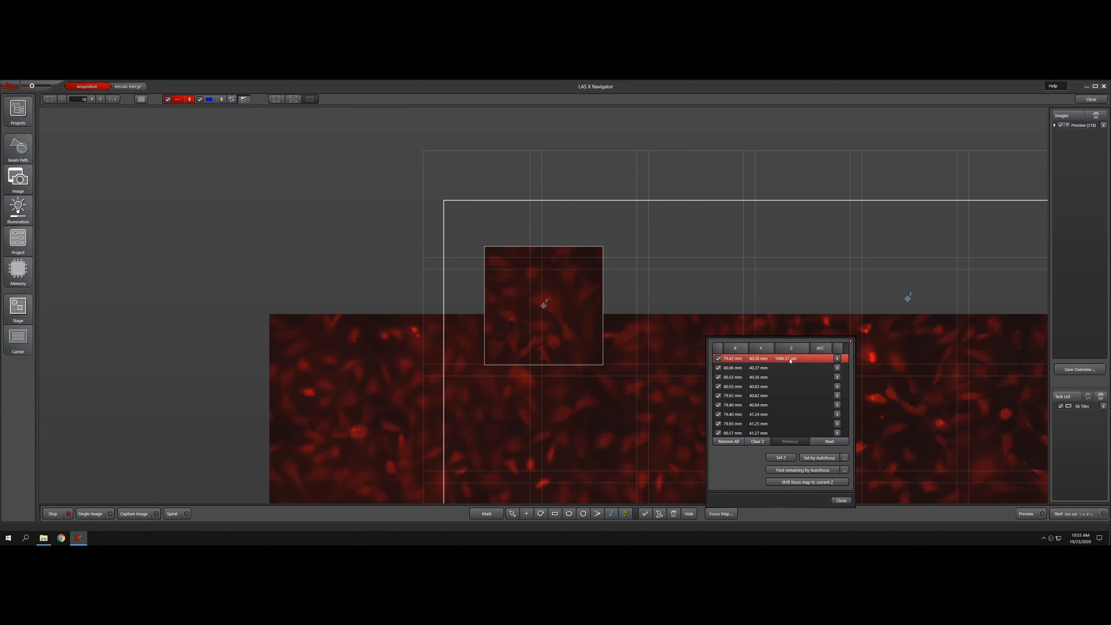
# - Set the Z positions of the second and third focus points from the current live focus
pyautogui.click(761, 370)
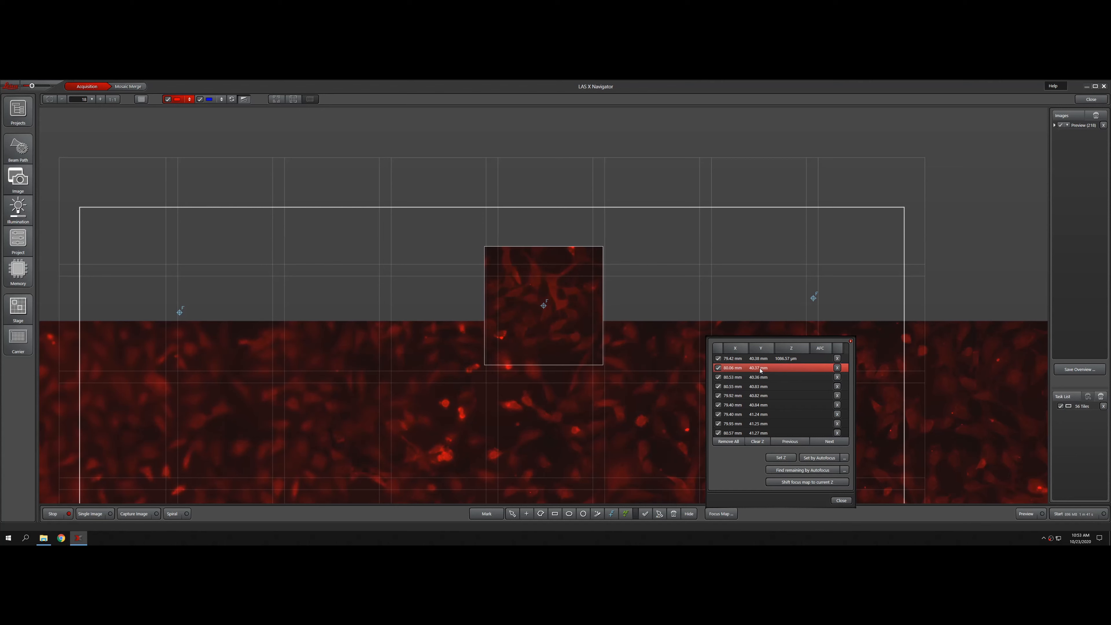
pyautogui.click(781, 459)
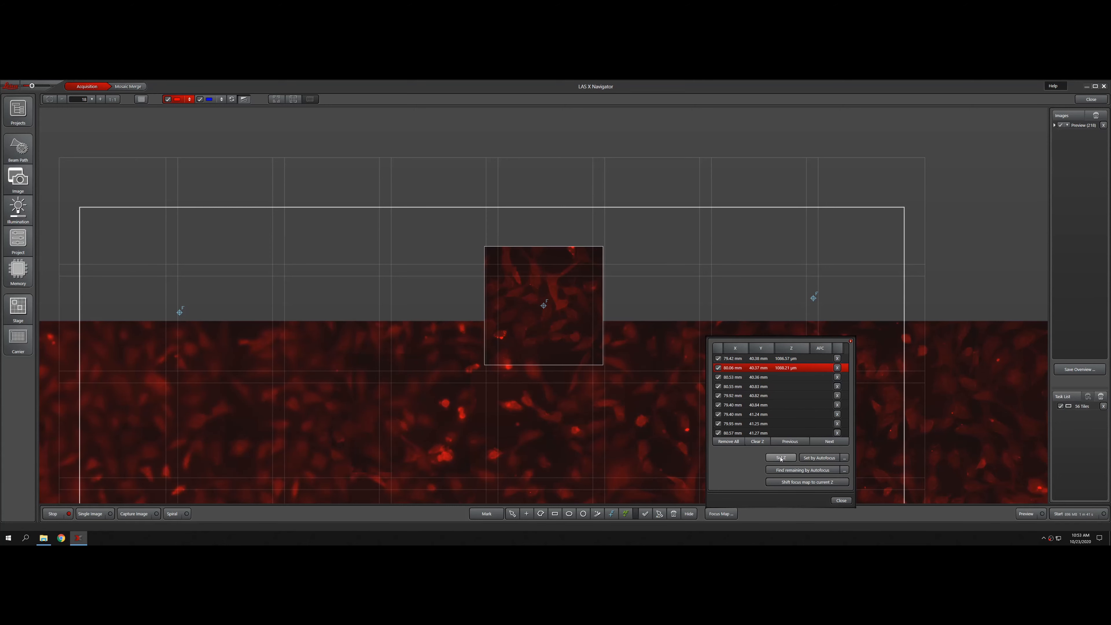
pyautogui.click(744, 377)
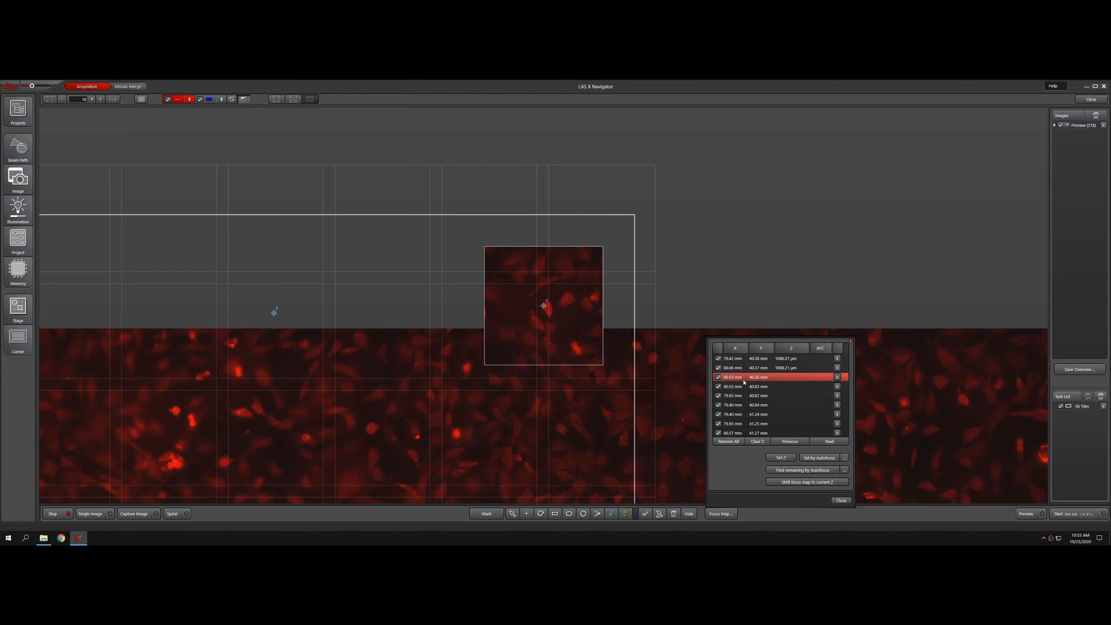
pyautogui.click(781, 458)
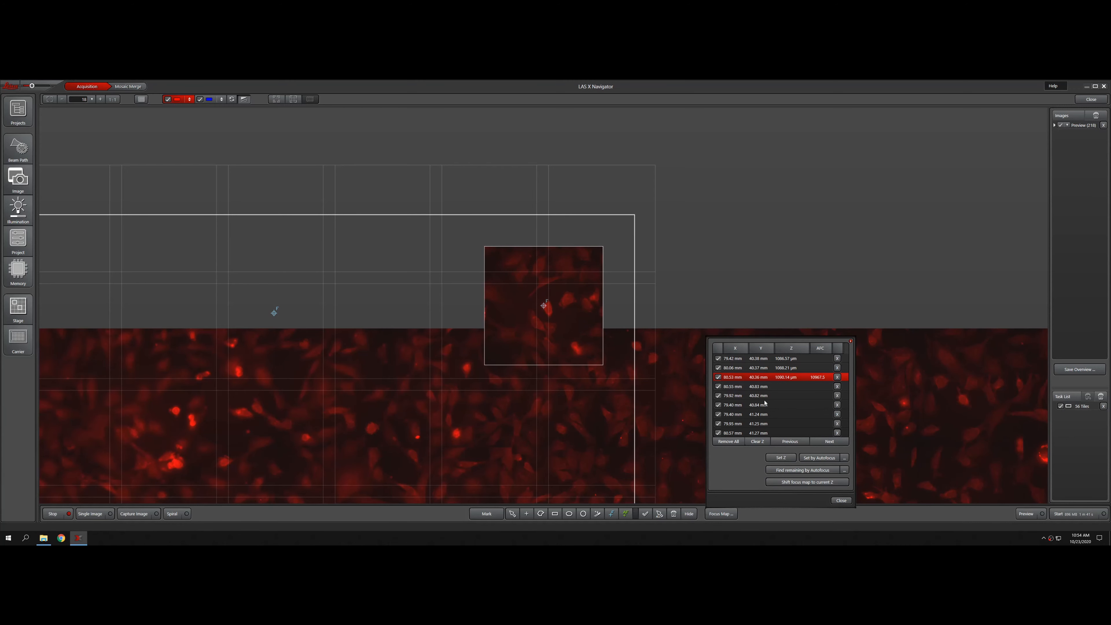
# - Find the Z positions of all remaining focus points by autofocus, starting with the fourth selected, and close the focus map
pyautogui.click(768, 387)
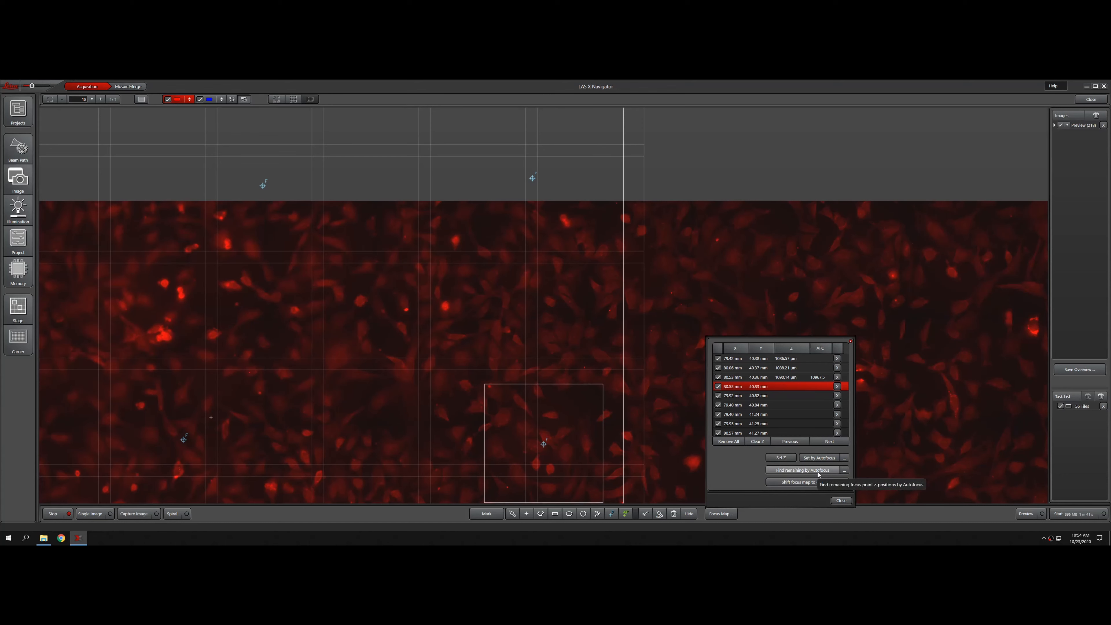
pyautogui.click(819, 474)
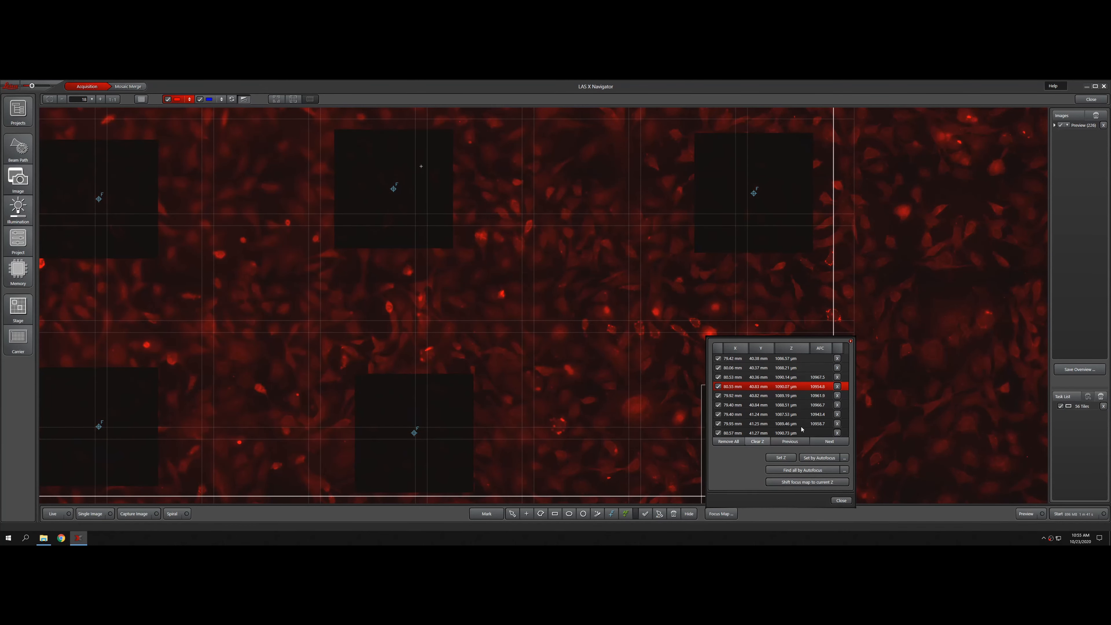
pyautogui.click(840, 501)
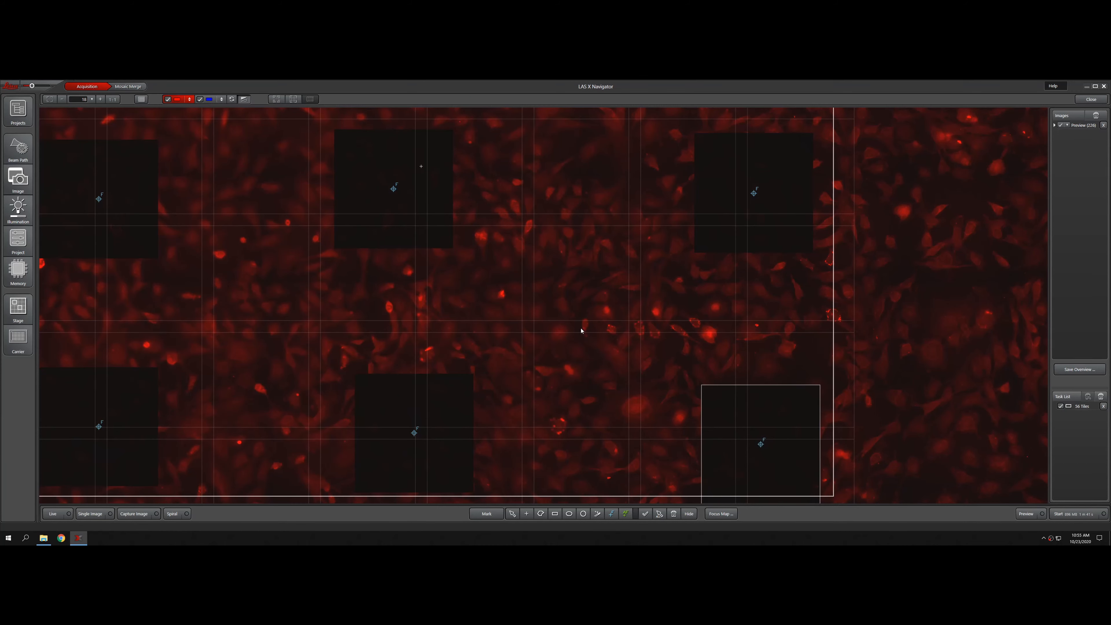
# - Move the stage to a spot between the focus points in the lower-left part of the scan region and inspect the live image
pyautogui.scroll(-5, 582, 331)
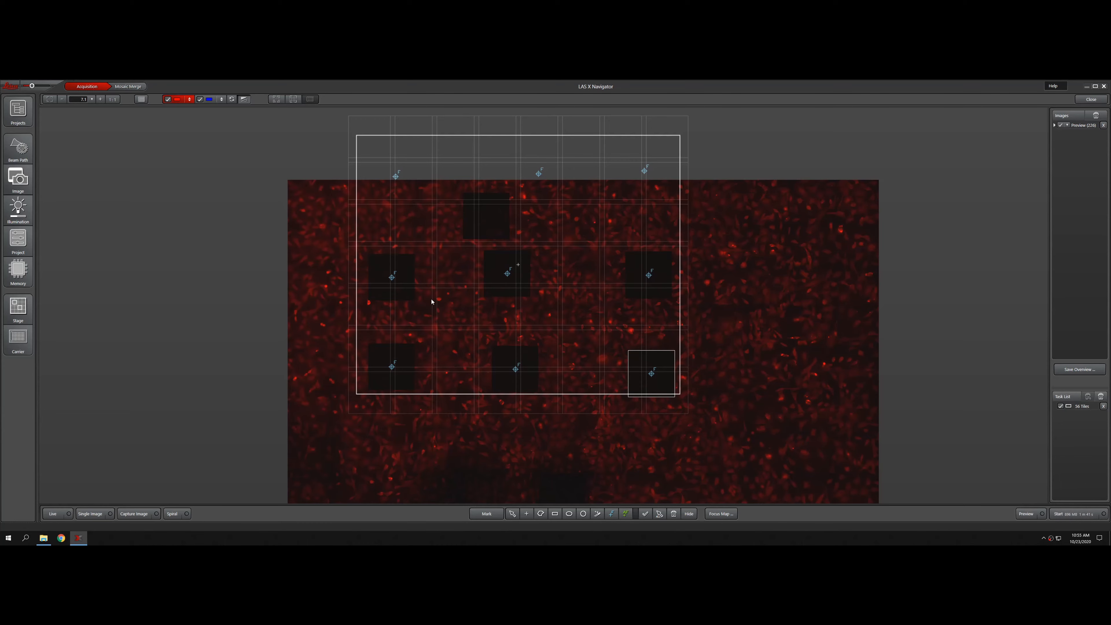
pyautogui.scroll(5, 440, 313)
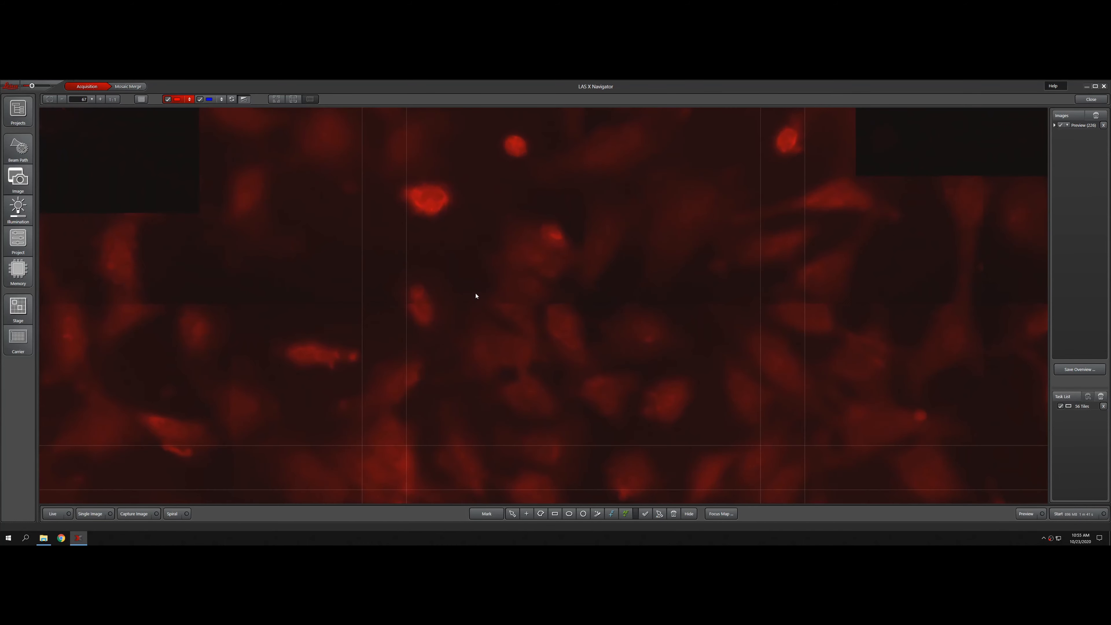
pyautogui.scroll(-1, 493, 257)
pyautogui.doubleClick(493, 257)
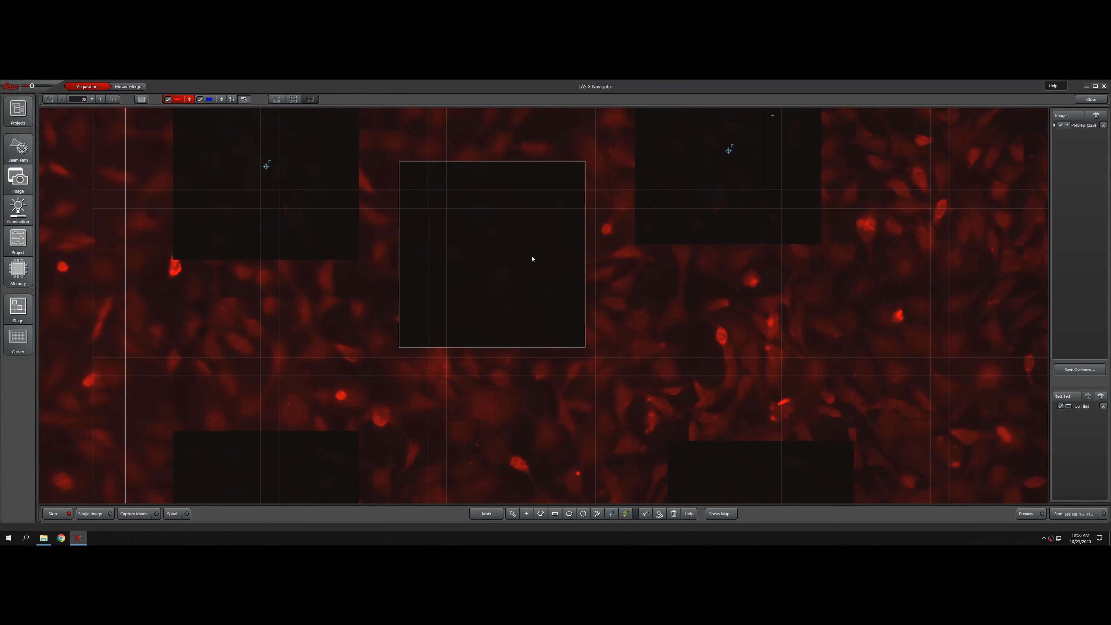
pyautogui.scroll(1, 532, 259)
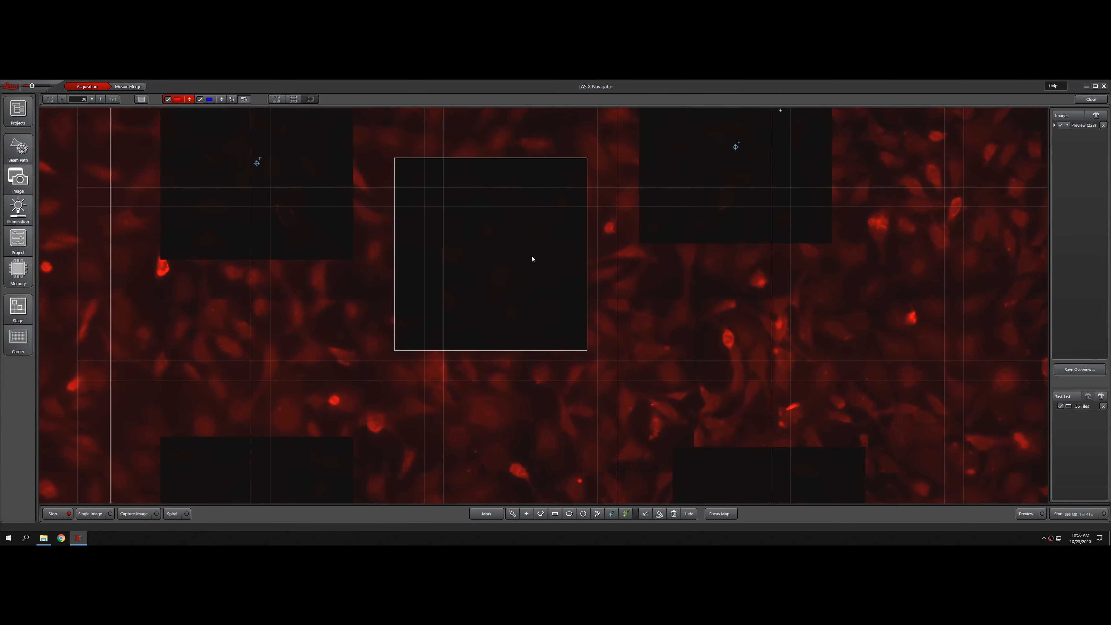
pyautogui.scroll(5, 532, 258)
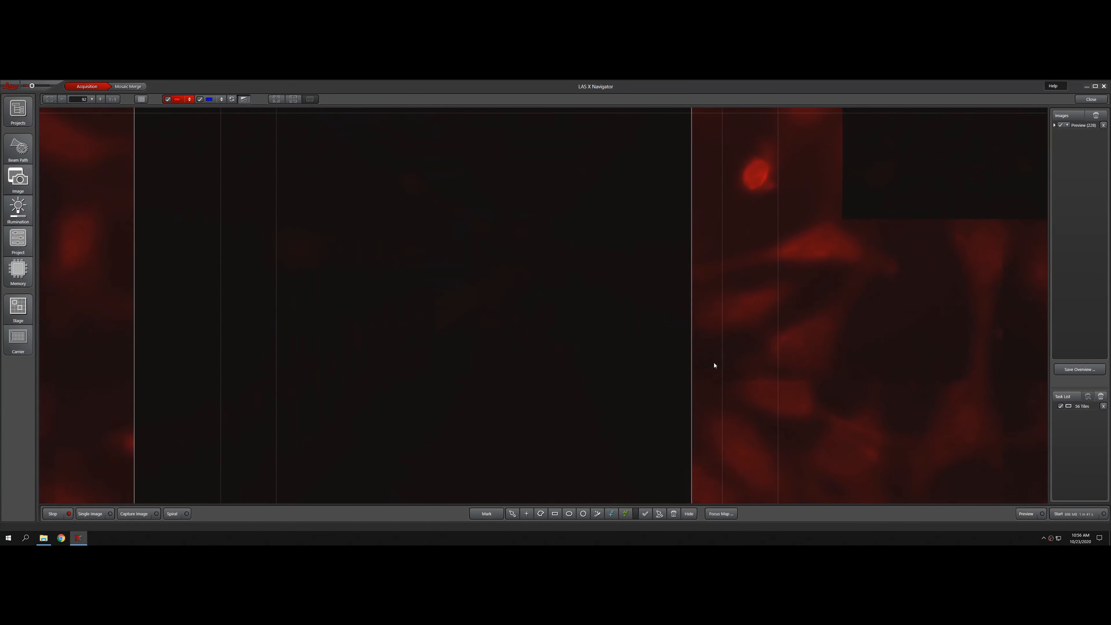
pyautogui.scroll(-10, 613, 333)
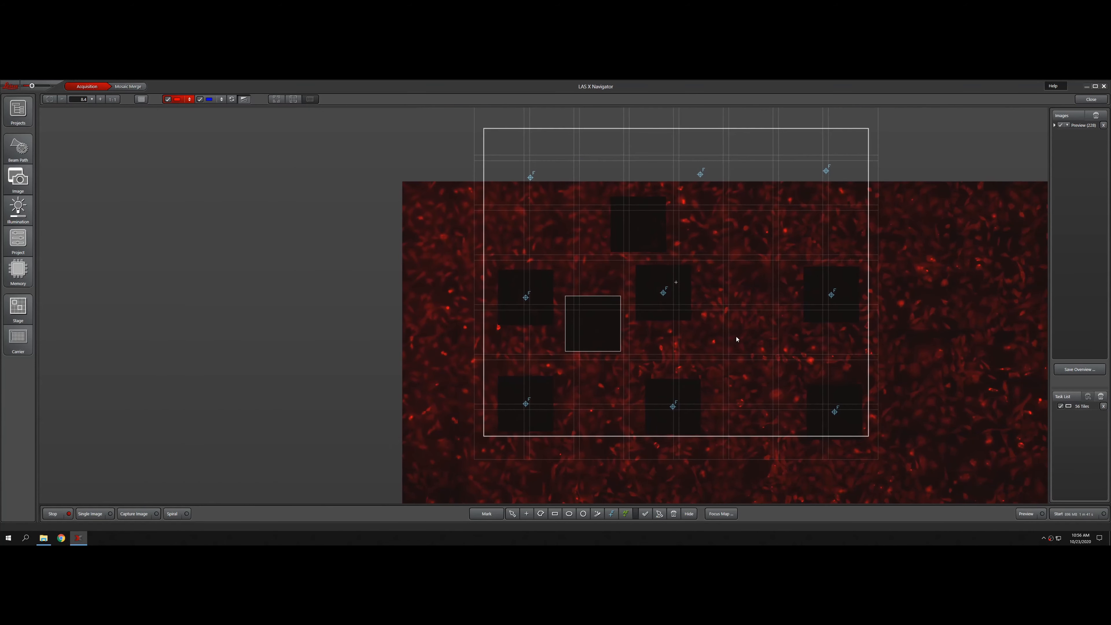
# - Move the stage to a spot between the middle and right-hand focus points and inspect the live image there
pyautogui.doubleClick(738, 335)
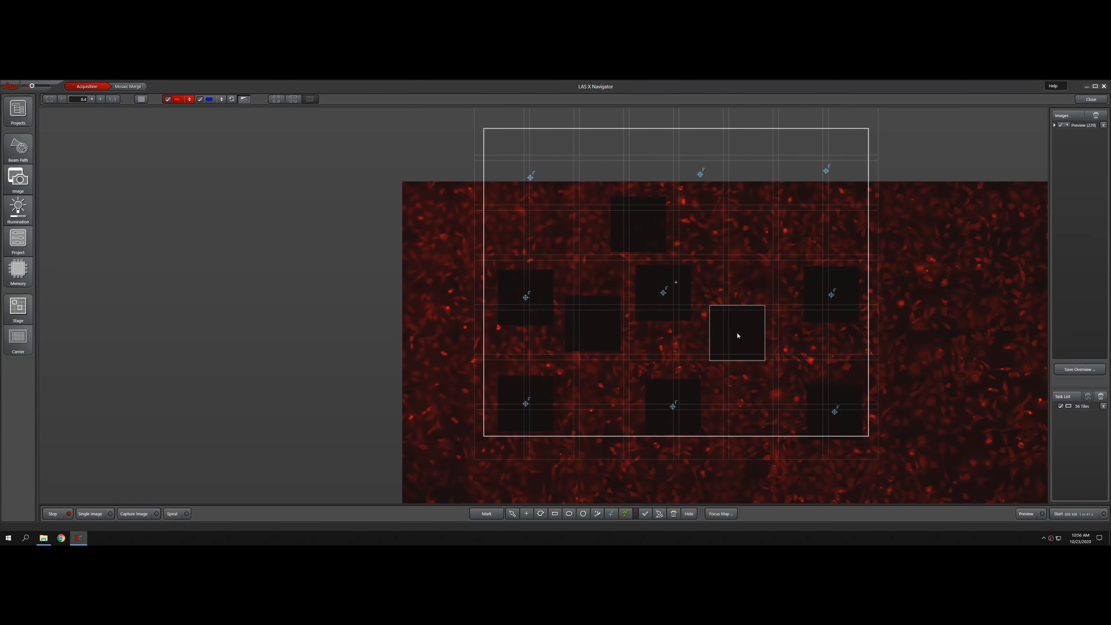
pyautogui.scroll(1, 738, 336)
pyautogui.scroll(10, 737, 336)
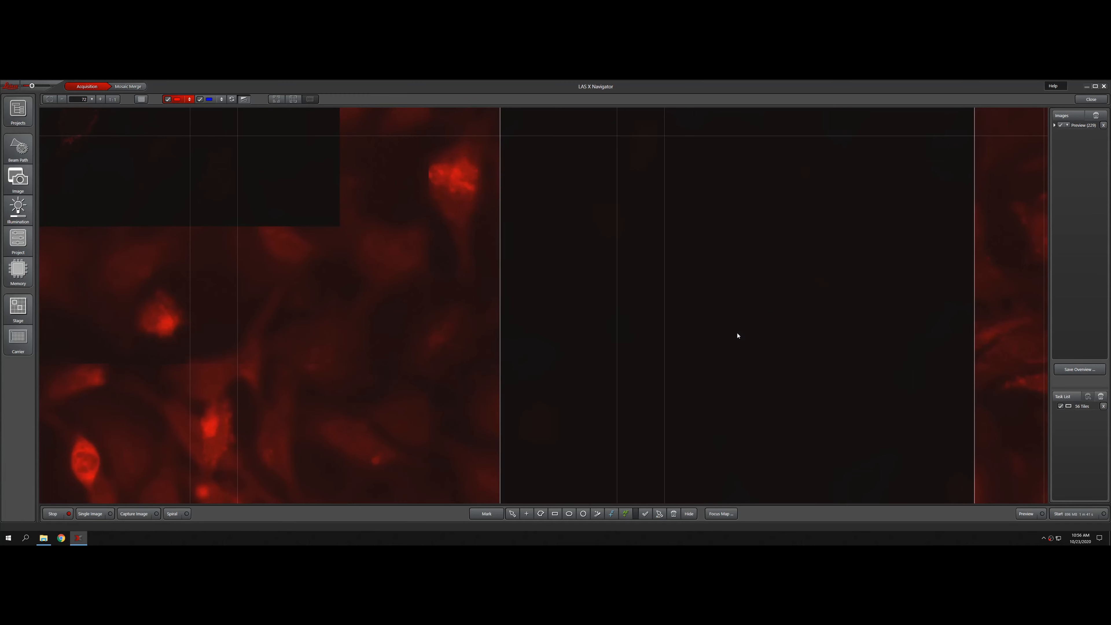
pyautogui.scroll(-4, 737, 336)
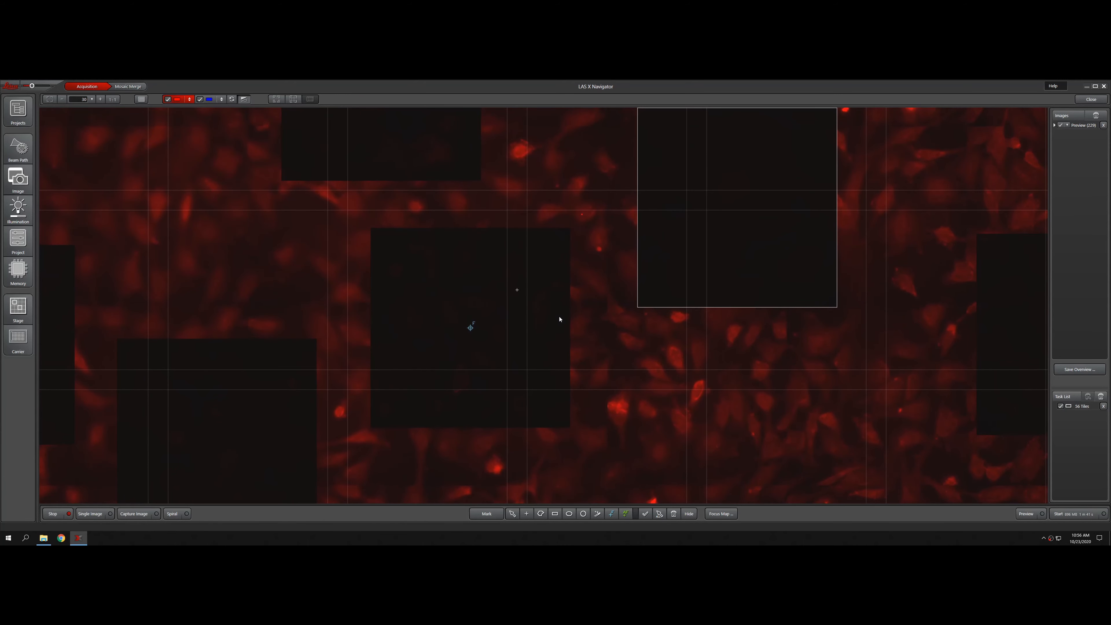
# - Move the stage to a spot just right of the middle focus point and set the red TXR channel's FIM illumination to 30 %
pyautogui.doubleClick(665, 368)
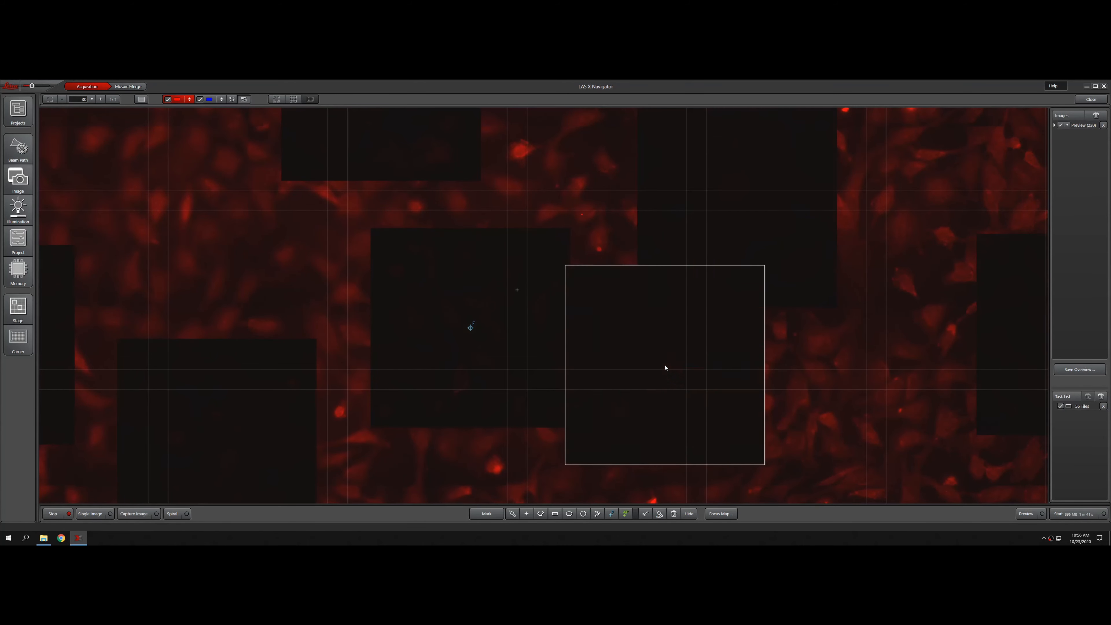
pyautogui.click(18, 149)
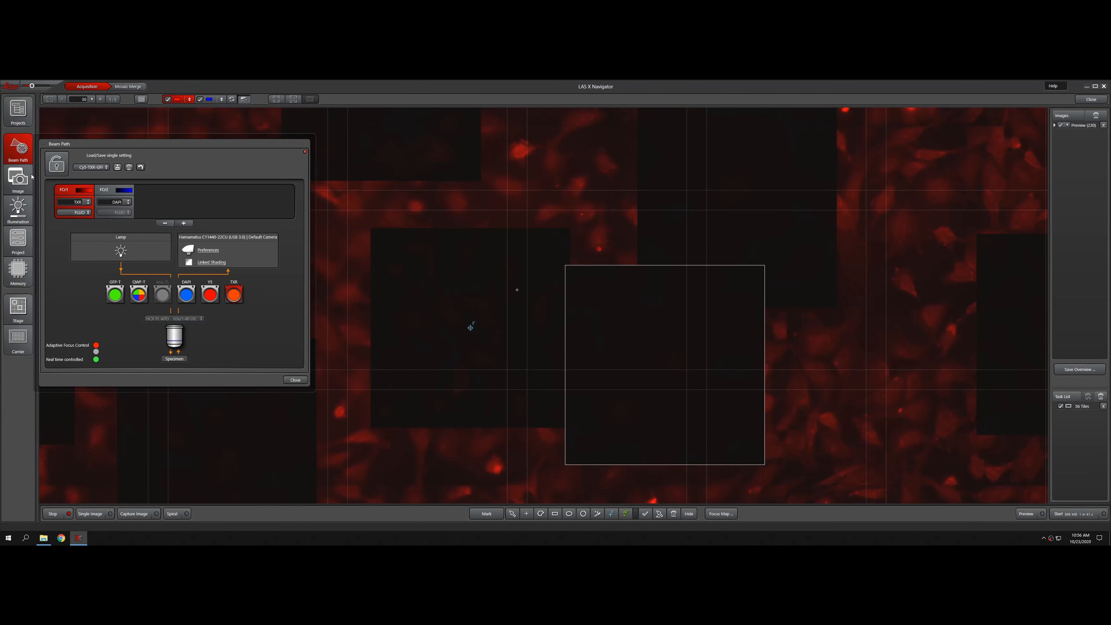
pyautogui.click(19, 177)
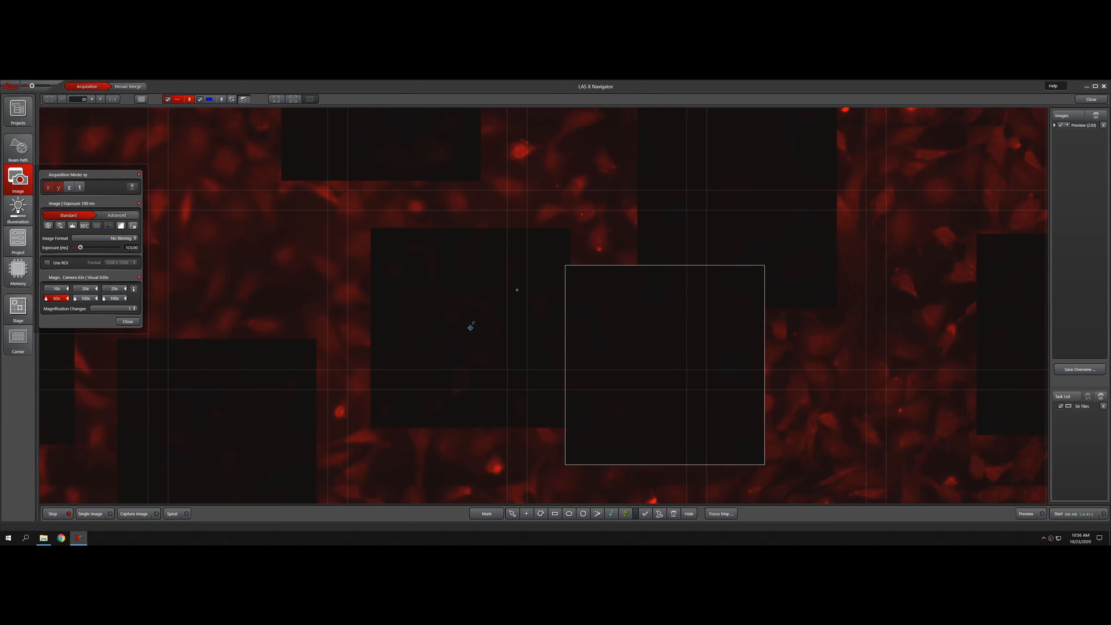
pyautogui.click(18, 209)
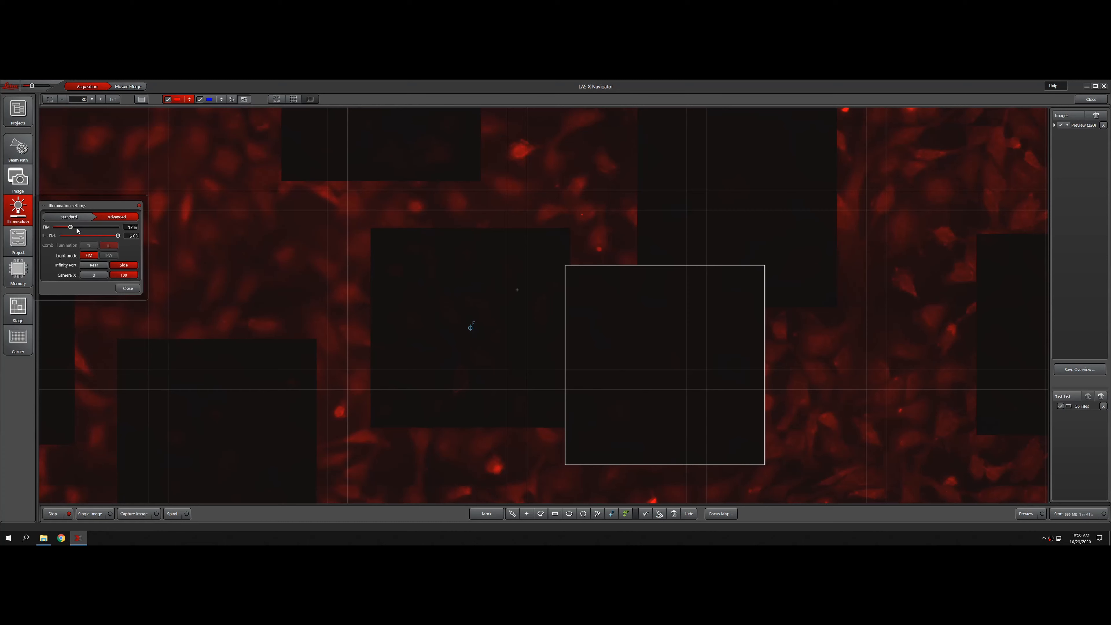
pyautogui.click(86, 228)
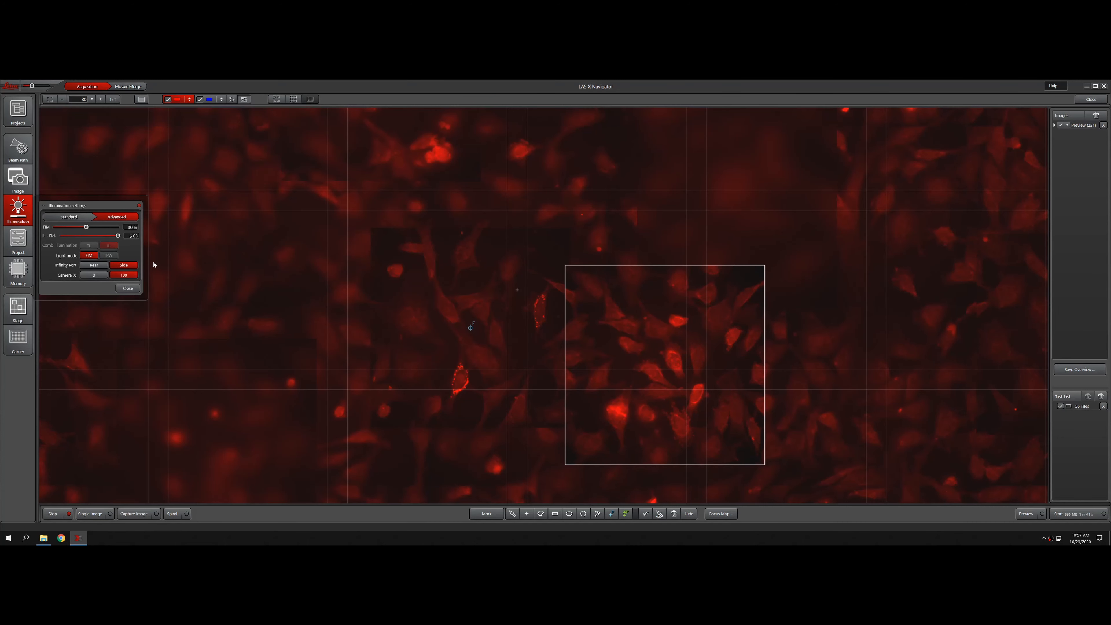
# - Make the DAPI channel active in the beam path and set its exposure to 200 ms
pyautogui.click(17, 185)
pyautogui.click(24, 151)
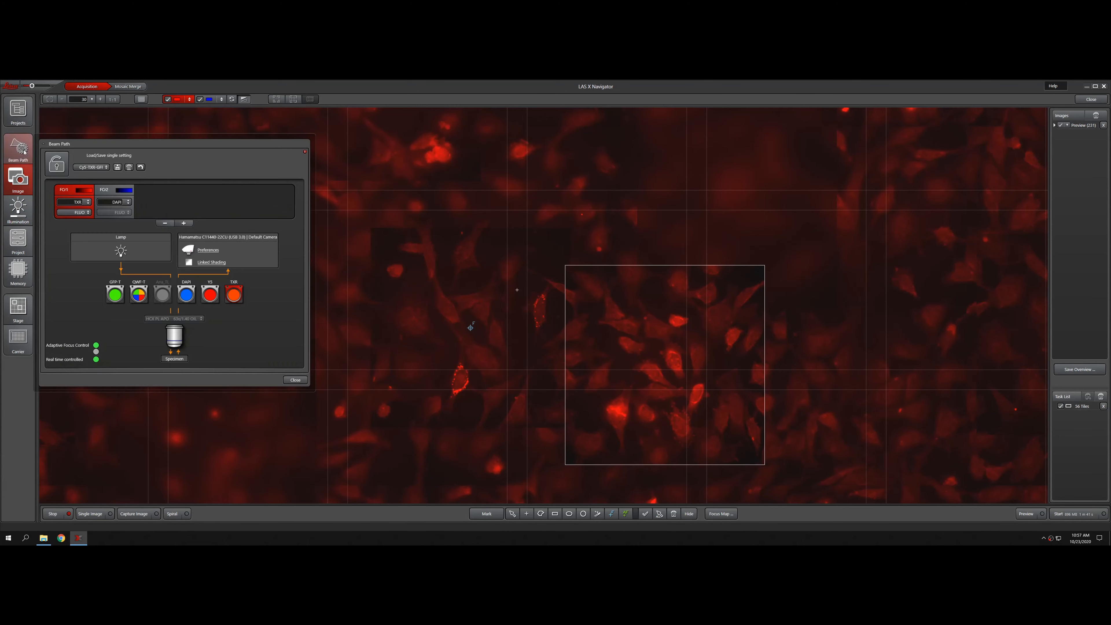
pyautogui.click(108, 193)
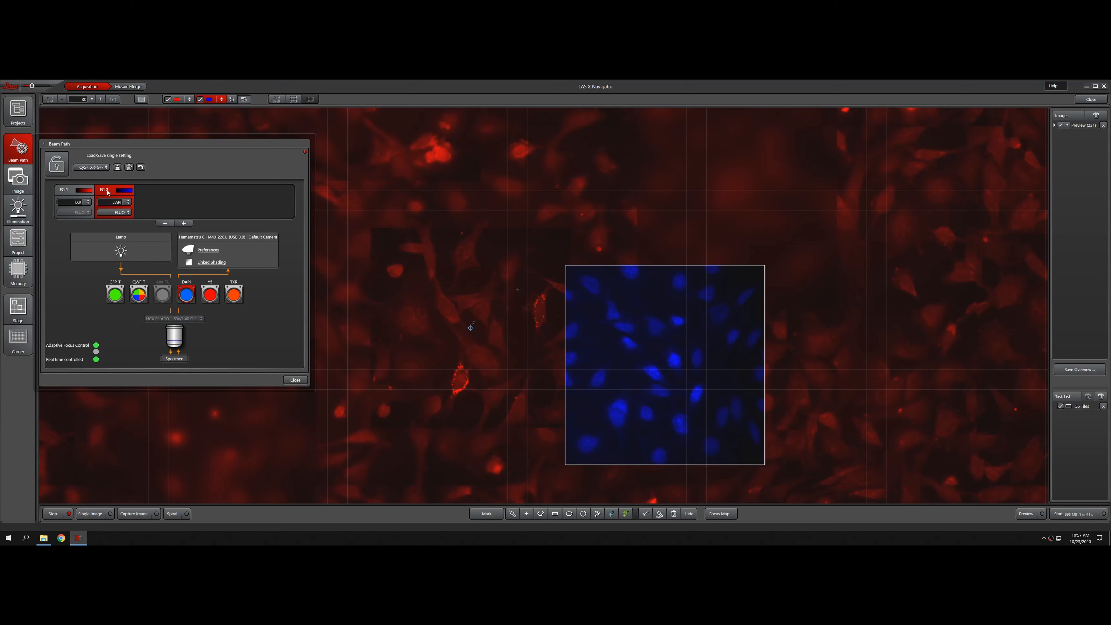
pyautogui.click(17, 178)
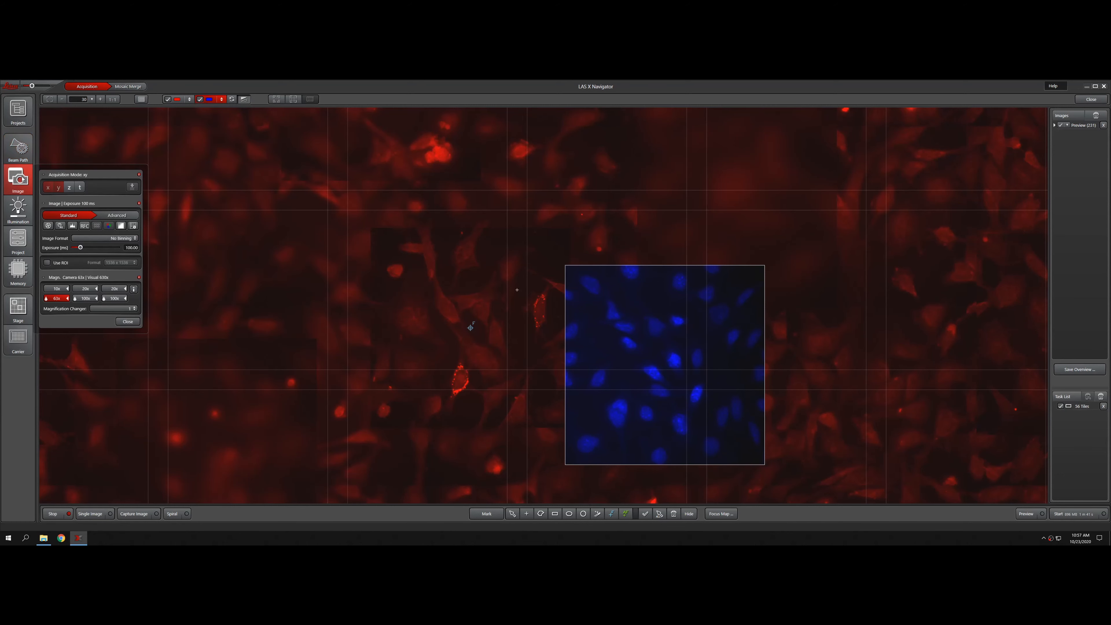
pyautogui.doubleClick(129, 248)
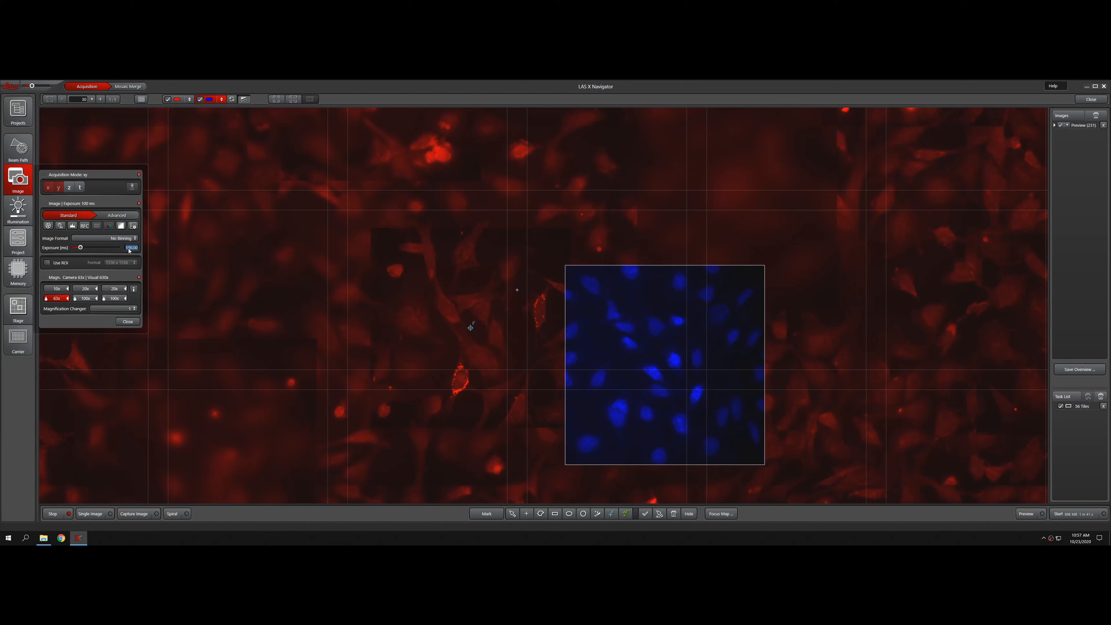
pyautogui.write('2')
pyautogui.press('Return')
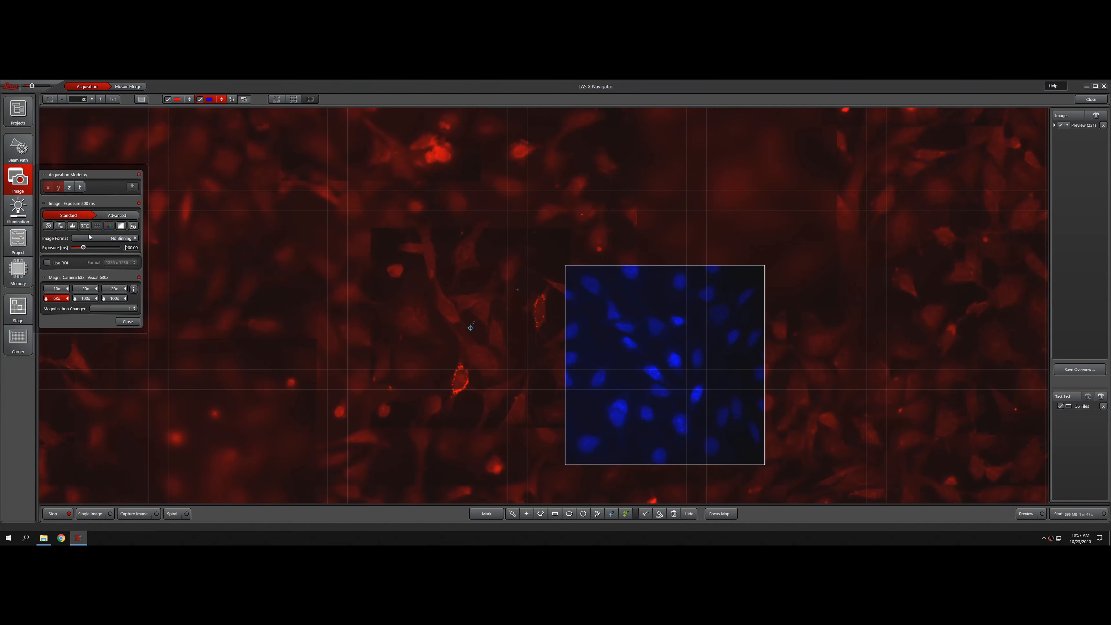
# - Return to the TXR channel, set its exposure to 200 ms, and close the image settings
pyautogui.click(17, 141)
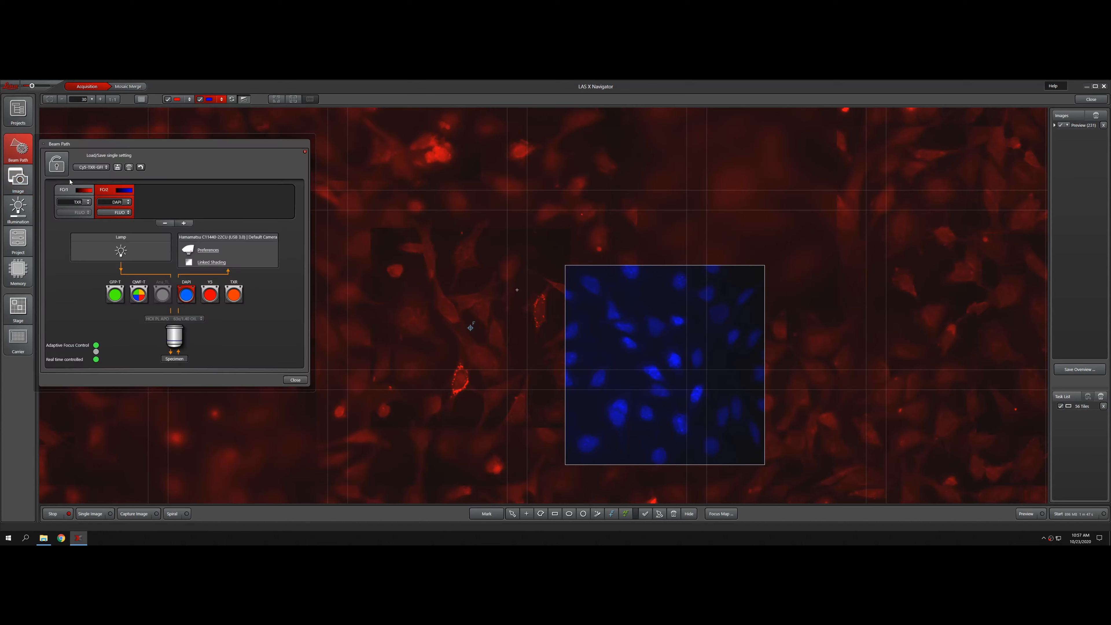
pyautogui.click(21, 185)
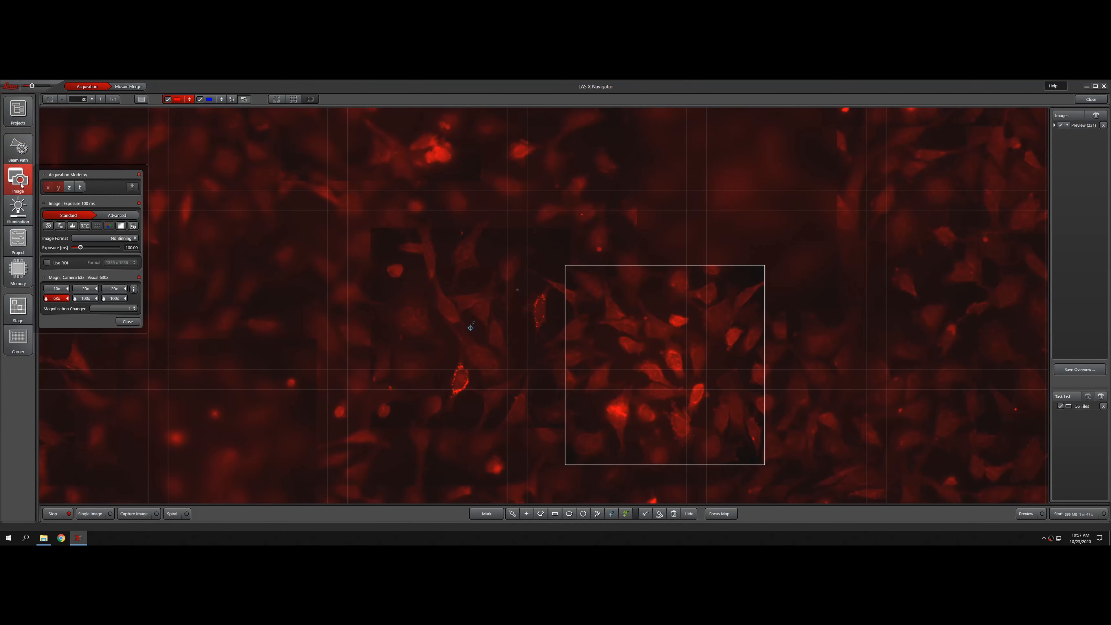
pyautogui.click(131, 252)
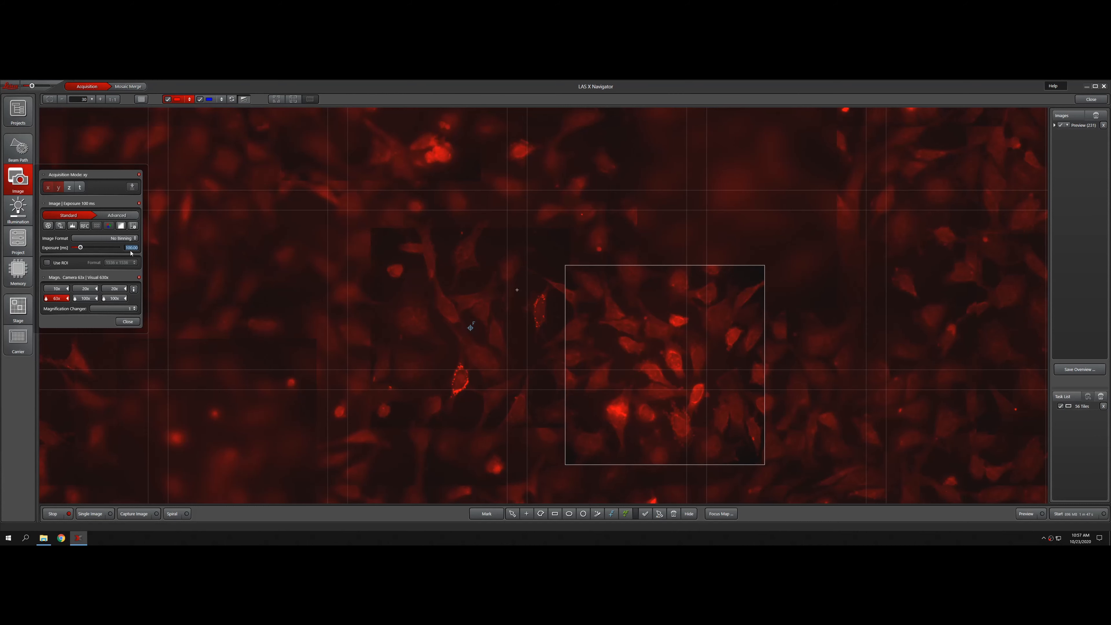
pyautogui.click(17, 154)
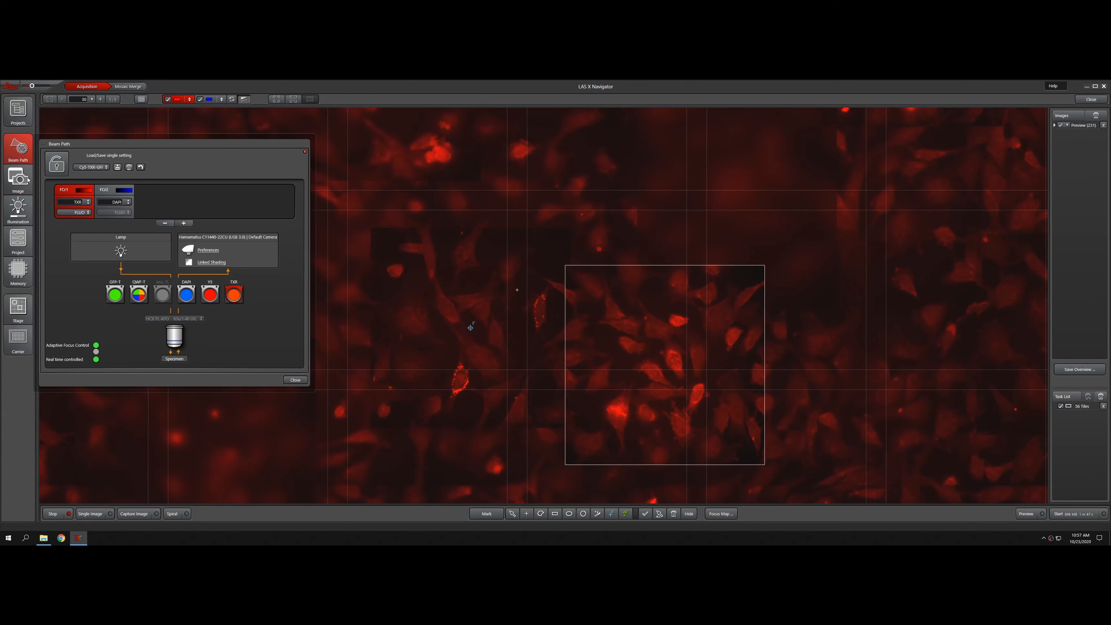
pyautogui.click(17, 177)
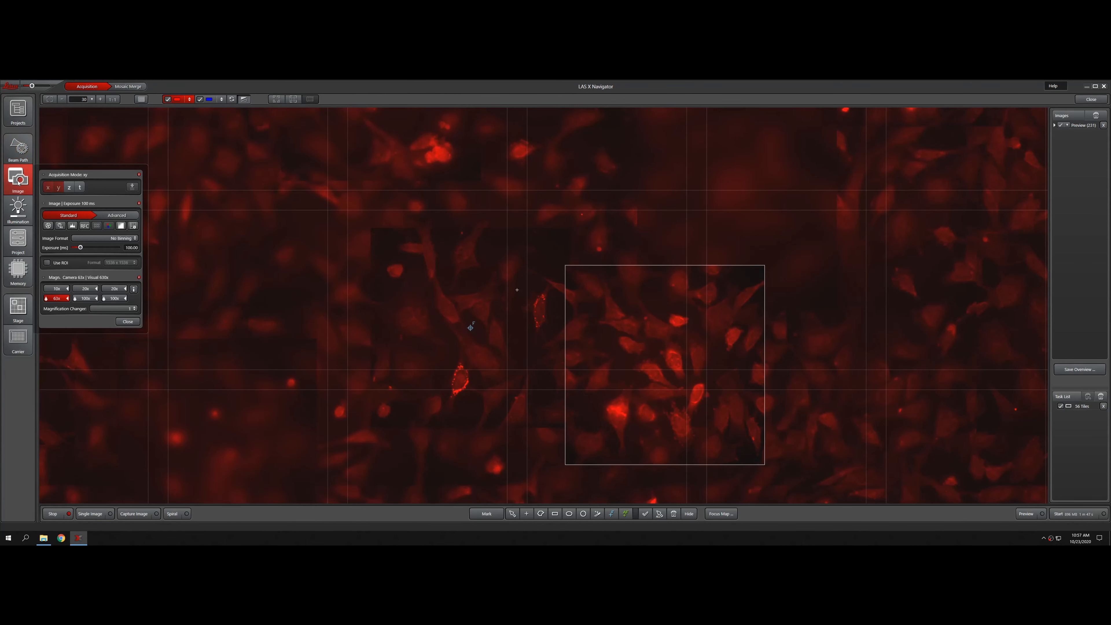
pyautogui.doubleClick(128, 246)
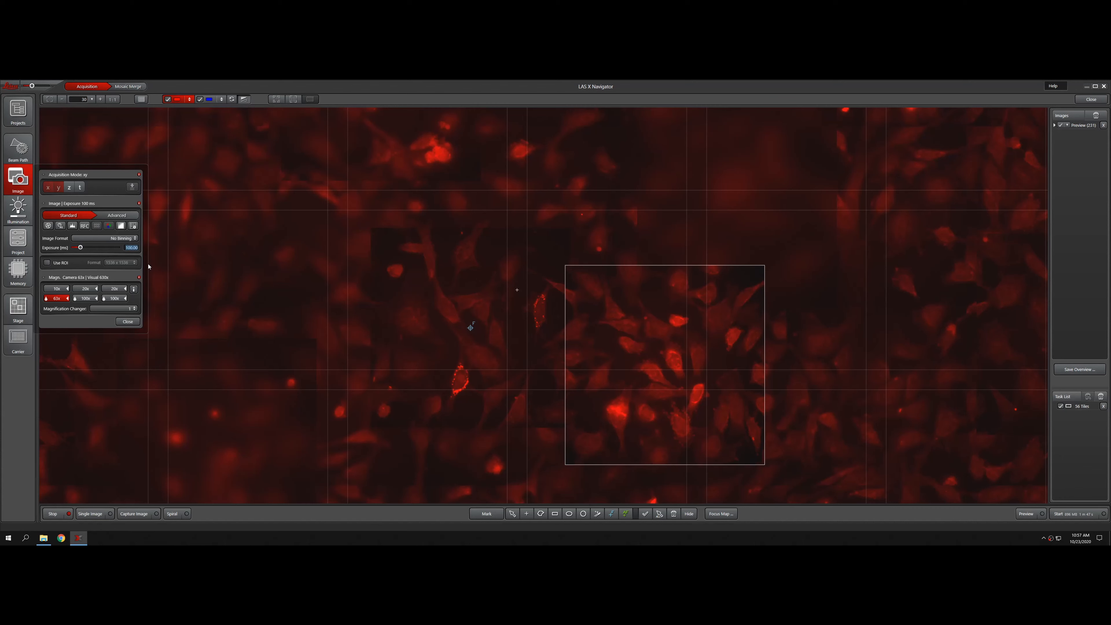
pyautogui.write('2')
pyautogui.press('Return')
pyautogui.click(128, 321)
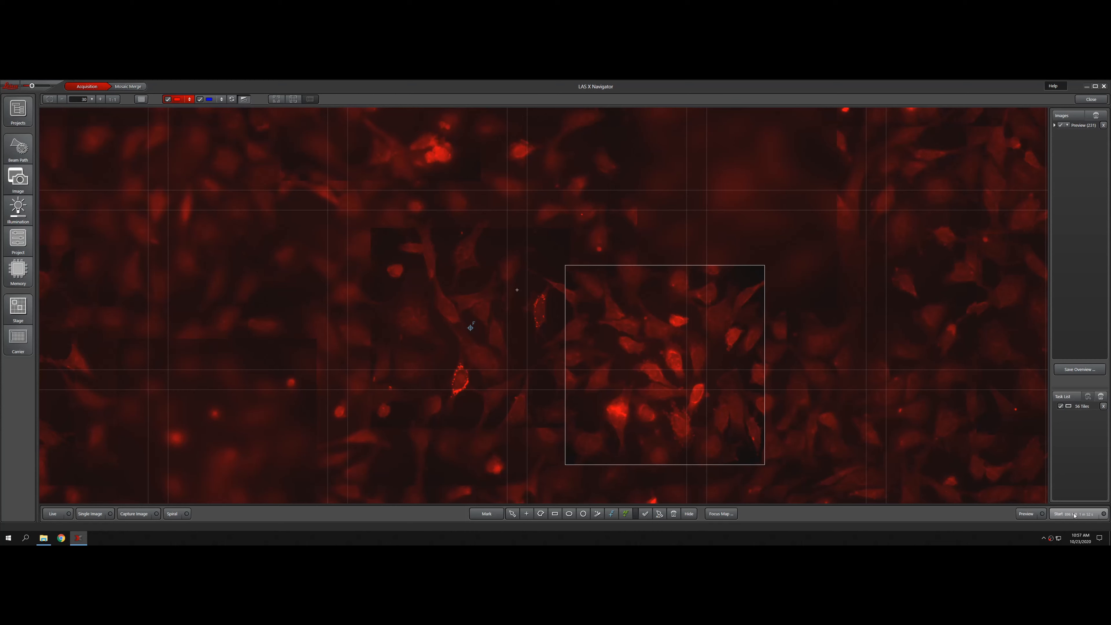
# - Turn on merging of images during acquisition in the stage settings, check the blend options, and close the settings
pyautogui.click(24, 311)
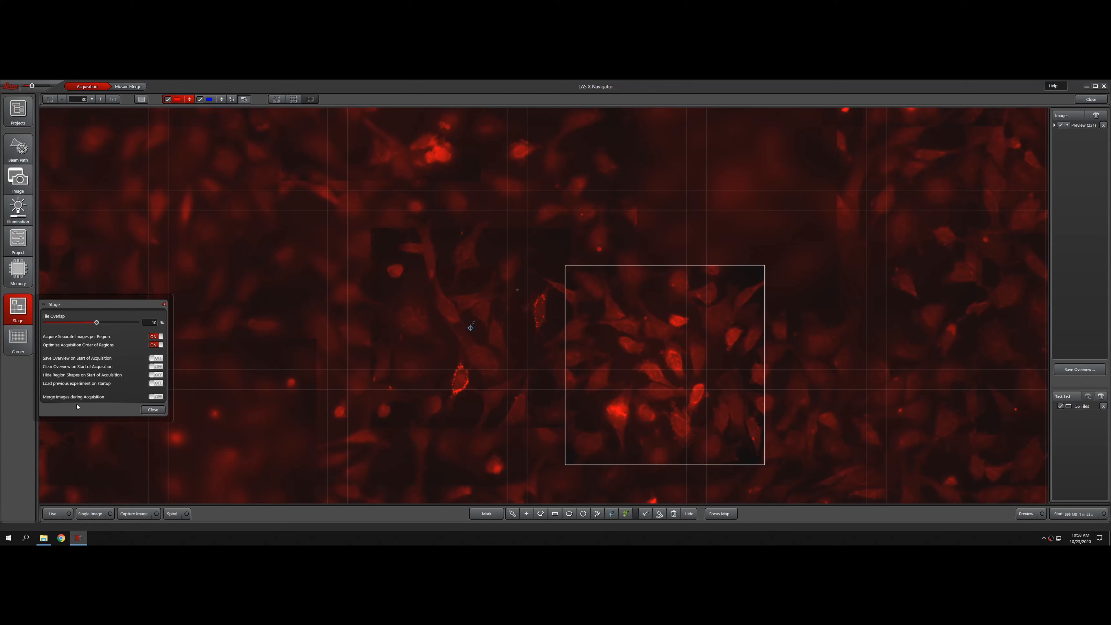
pyautogui.click(156, 397)
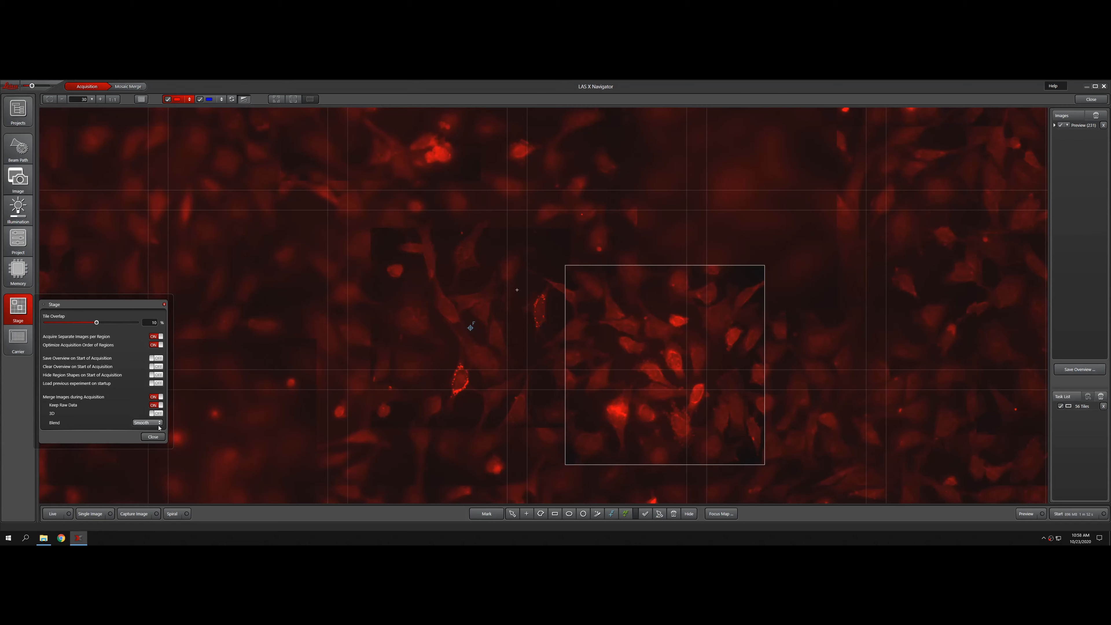
pyautogui.click(160, 425)
pyautogui.click(161, 426)
pyautogui.click(161, 426)
pyautogui.click(146, 436)
pyautogui.click(152, 437)
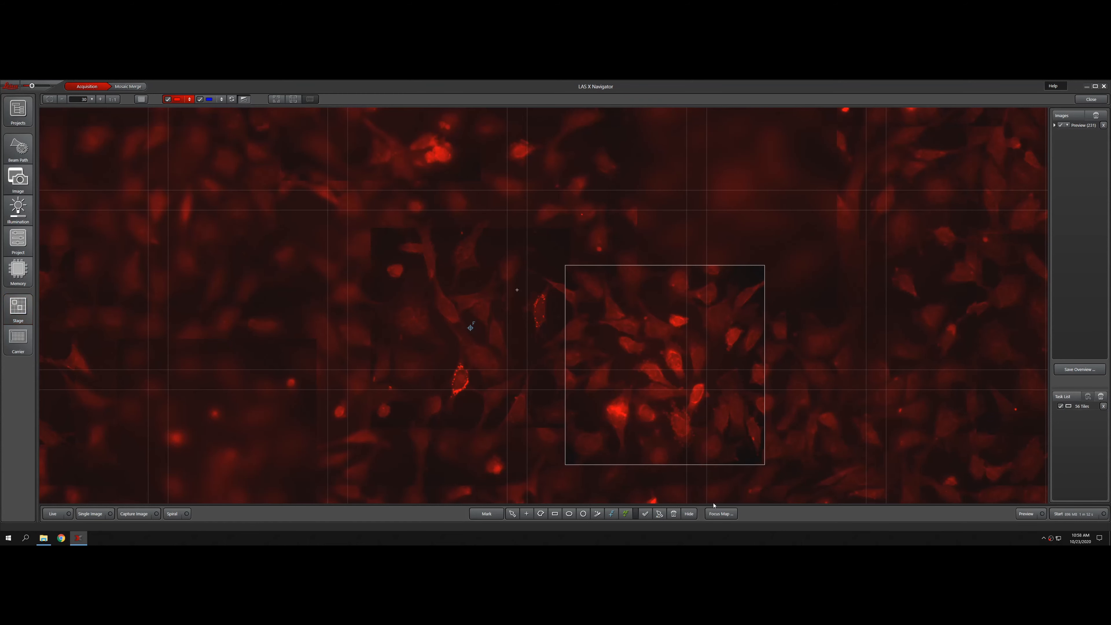
# - Start the two-channel acquisition of the tiled scan region
pyautogui.click(1068, 513)
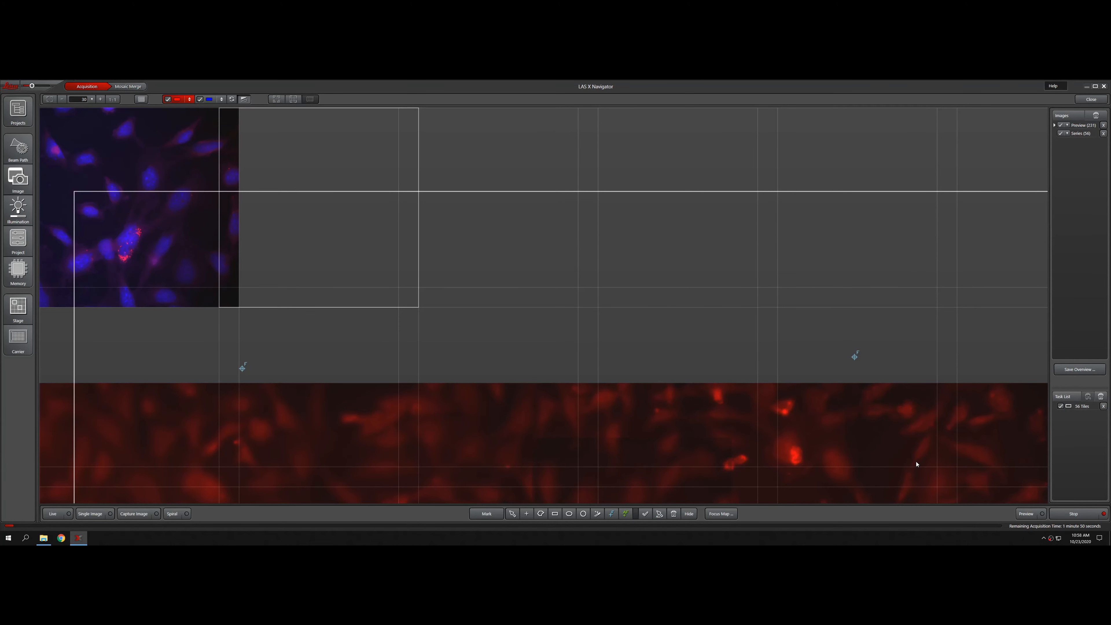
pyautogui.scroll(-5, 791, 363)
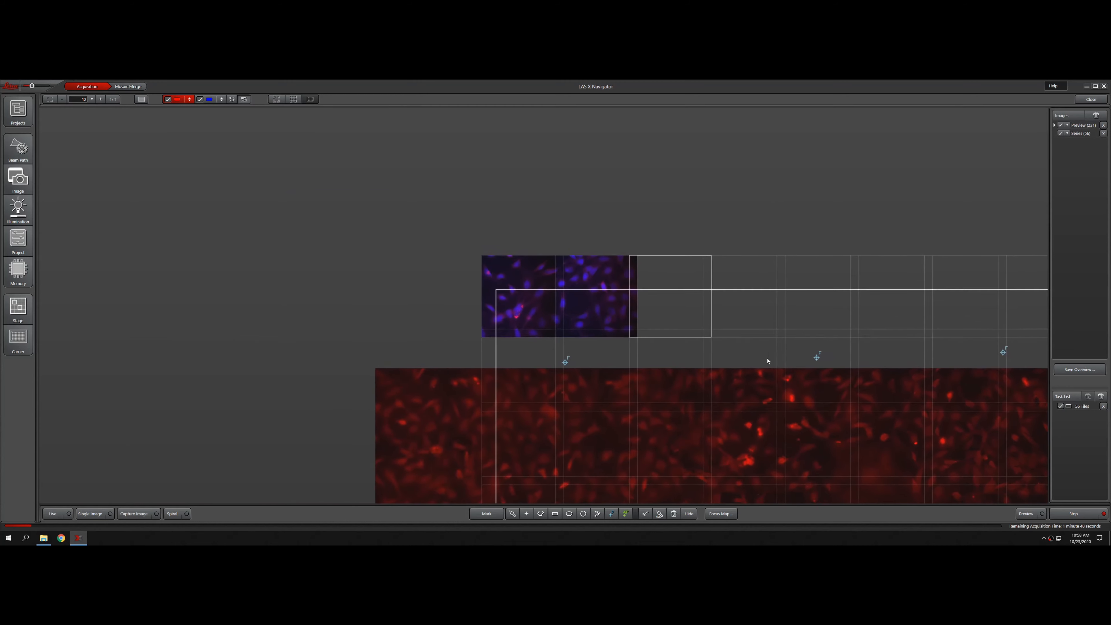
pyautogui.scroll(-3, 824, 365)
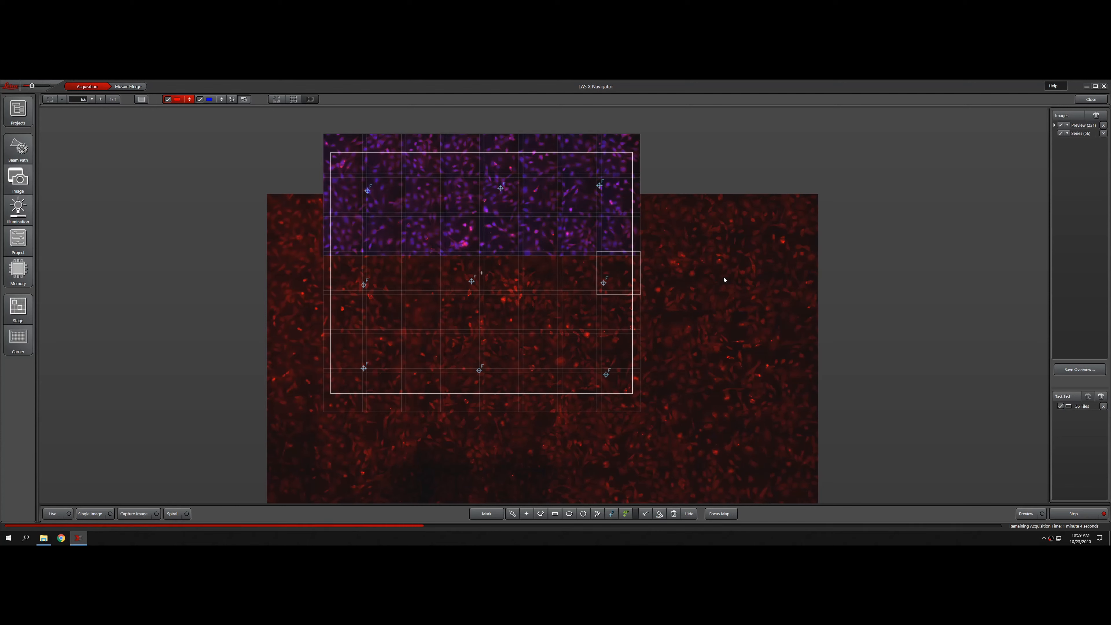
# - Examine the acquired tiles at high magnification, showing the red and blue channels separately and together
pyautogui.scroll(10, 450, 174)
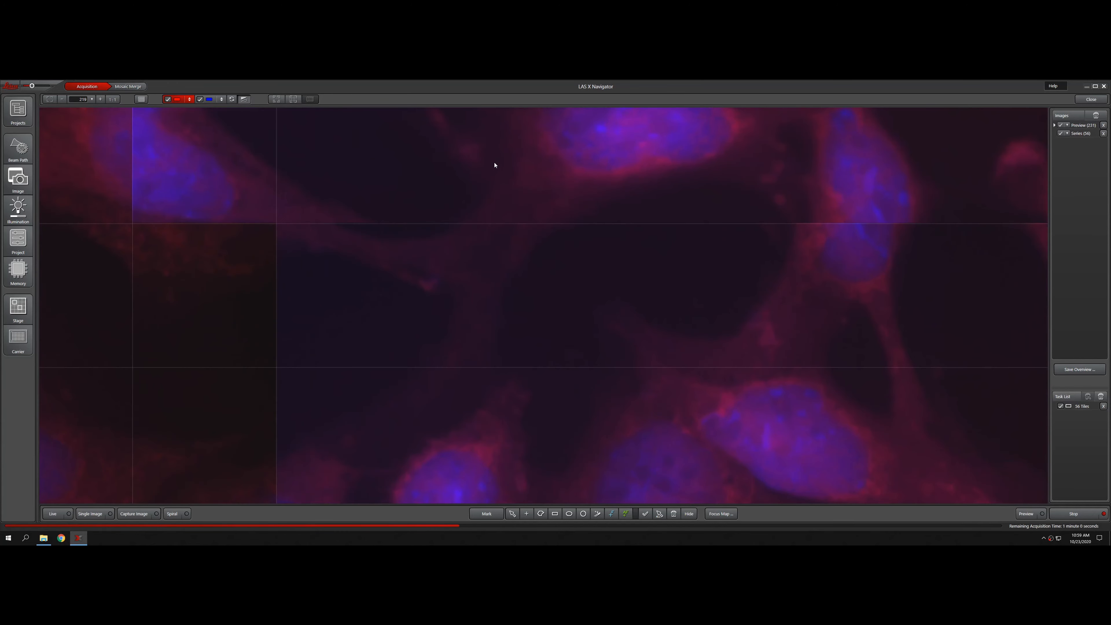
pyautogui.scroll(-3, 494, 165)
pyautogui.scroll(-2, 650, 218)
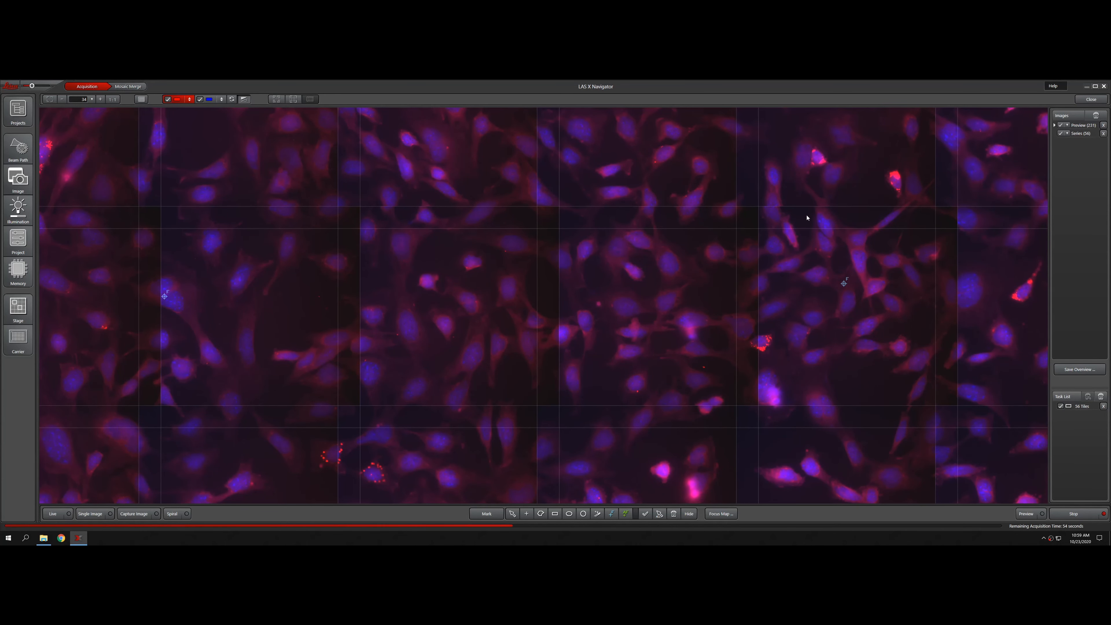
pyautogui.moveTo(808, 217); pyautogui.dragTo(492, 305)
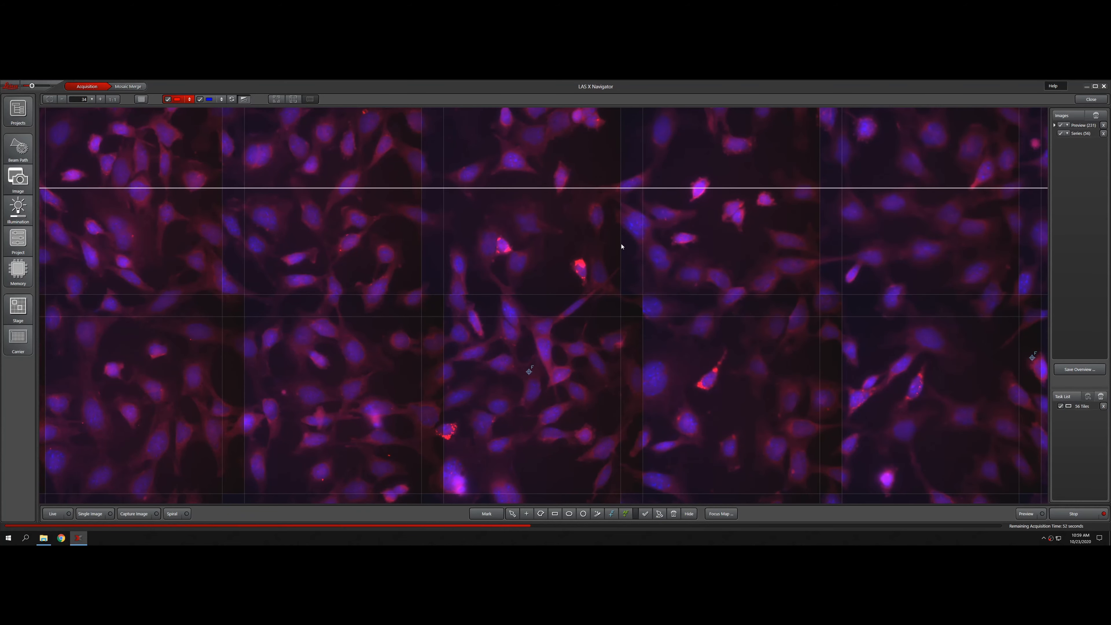
pyautogui.scroll(3, 621, 247)
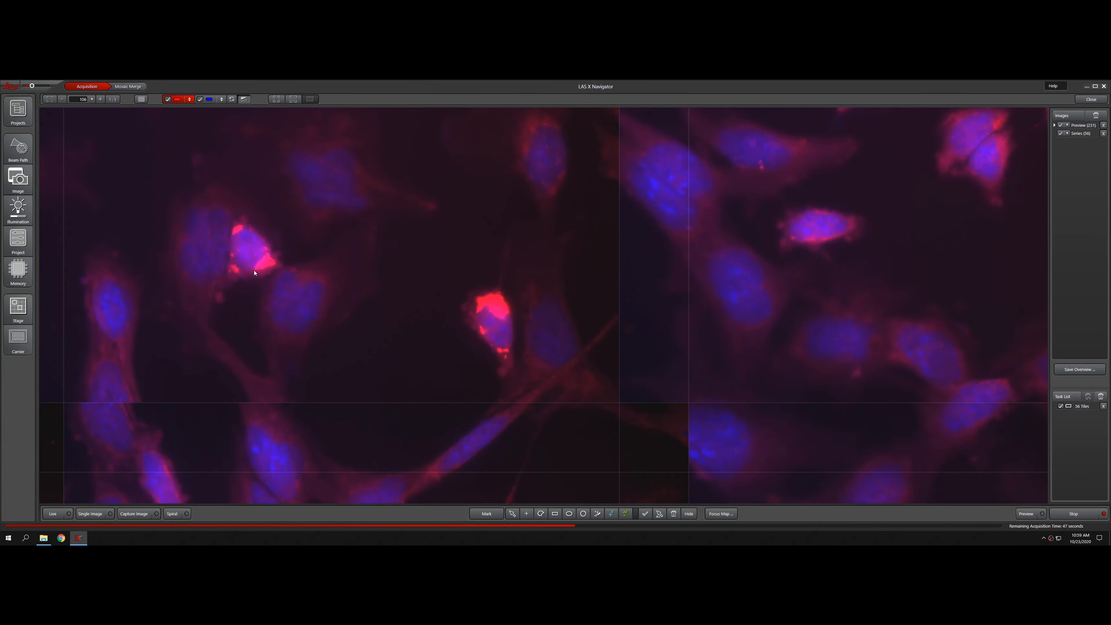
pyautogui.click(244, 100)
pyautogui.click(200, 100)
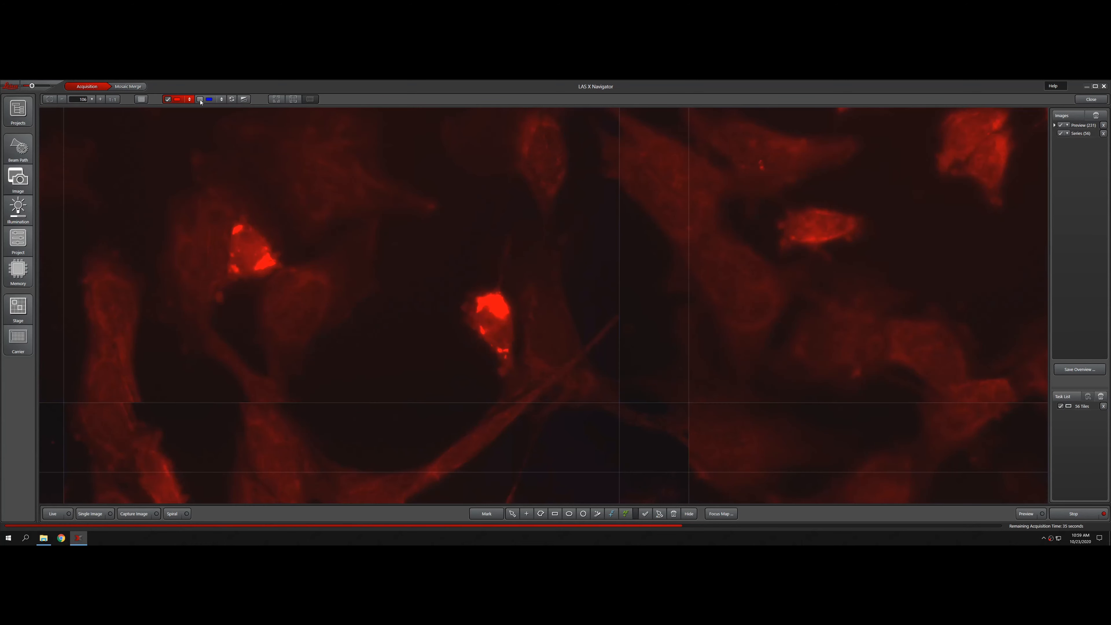
pyautogui.click(200, 99)
pyautogui.click(167, 99)
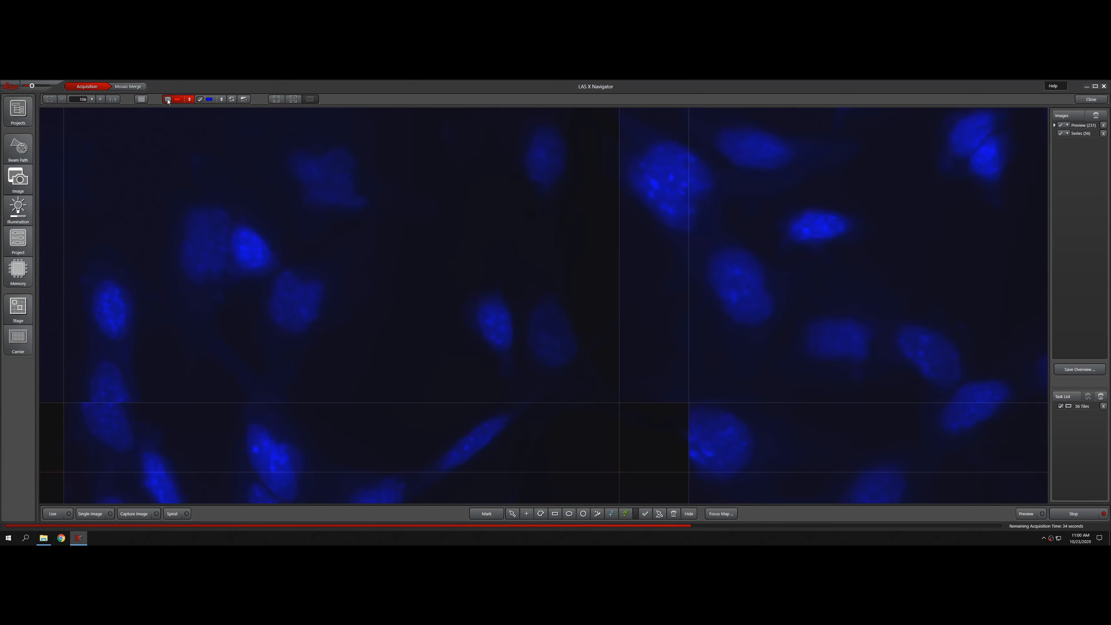
pyautogui.click(168, 99)
# - Raise the upper display limit of the blue channel's histogram slightly and close its display settings
pyautogui.click(222, 99)
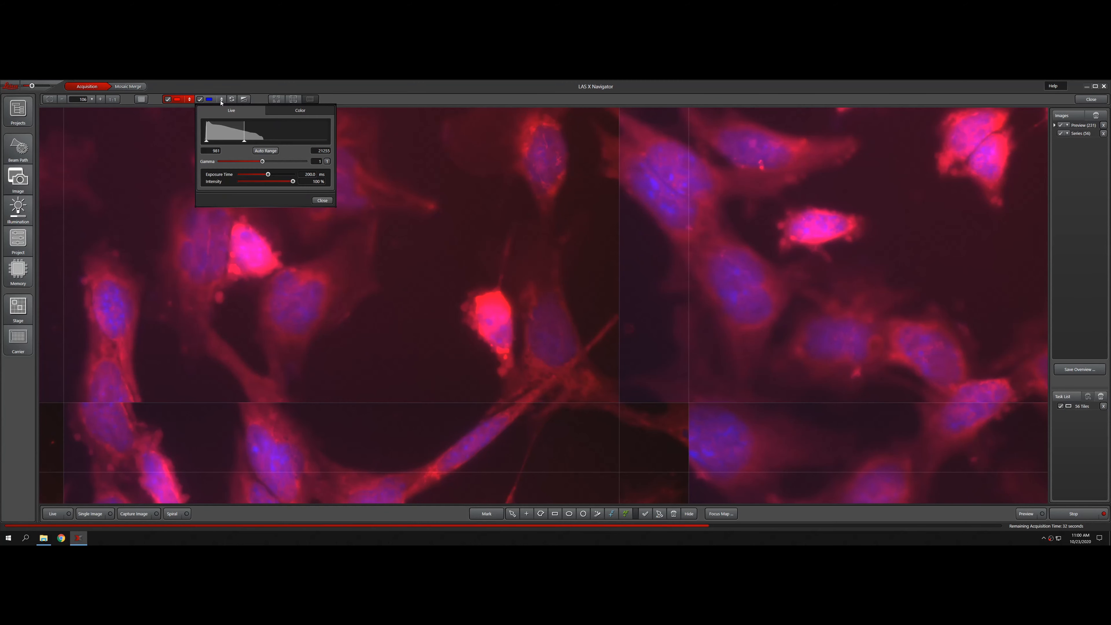
pyautogui.moveTo(244, 141)
pyautogui.mouseDown()
pyautogui.moveTo(267, 141)
pyautogui.moveTo(251, 140)
pyautogui.mouseUp()
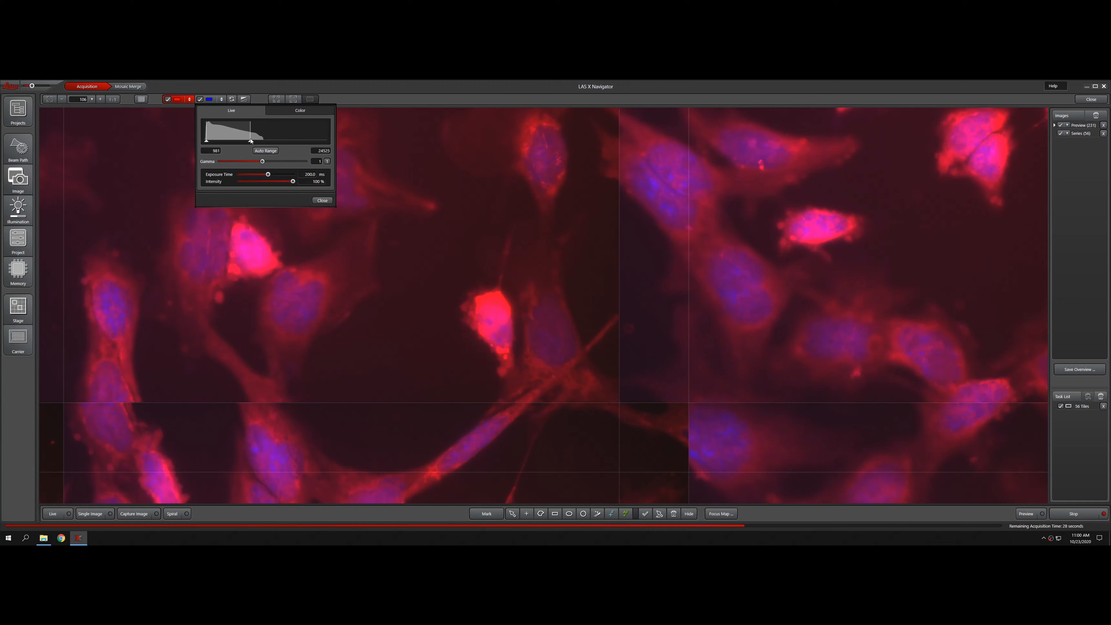
pyautogui.click(323, 200)
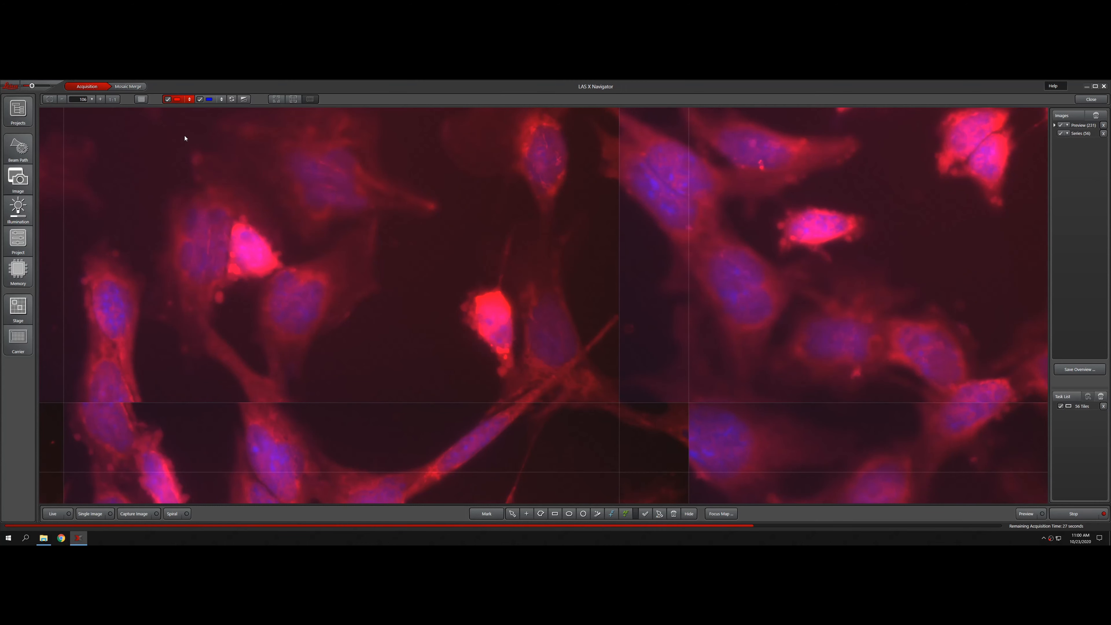
# - Try a higher upper display limit for the red channel, and reset its histogram range with Auto Range
pyautogui.click(190, 100)
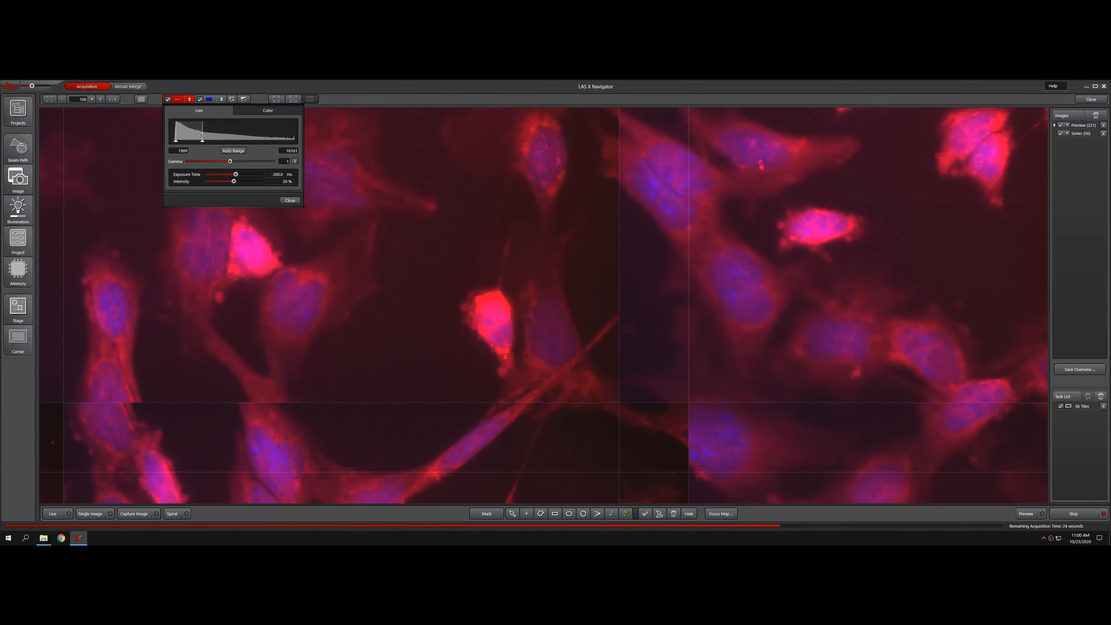
pyautogui.moveTo(202, 136); pyautogui.dragTo(255, 130)
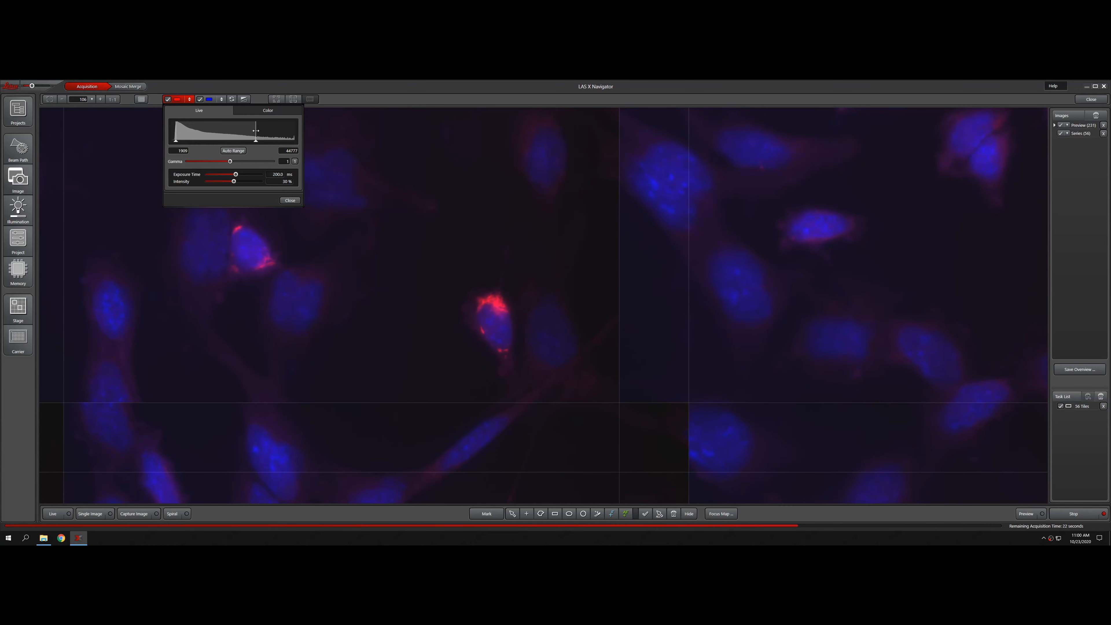
pyautogui.click(235, 151)
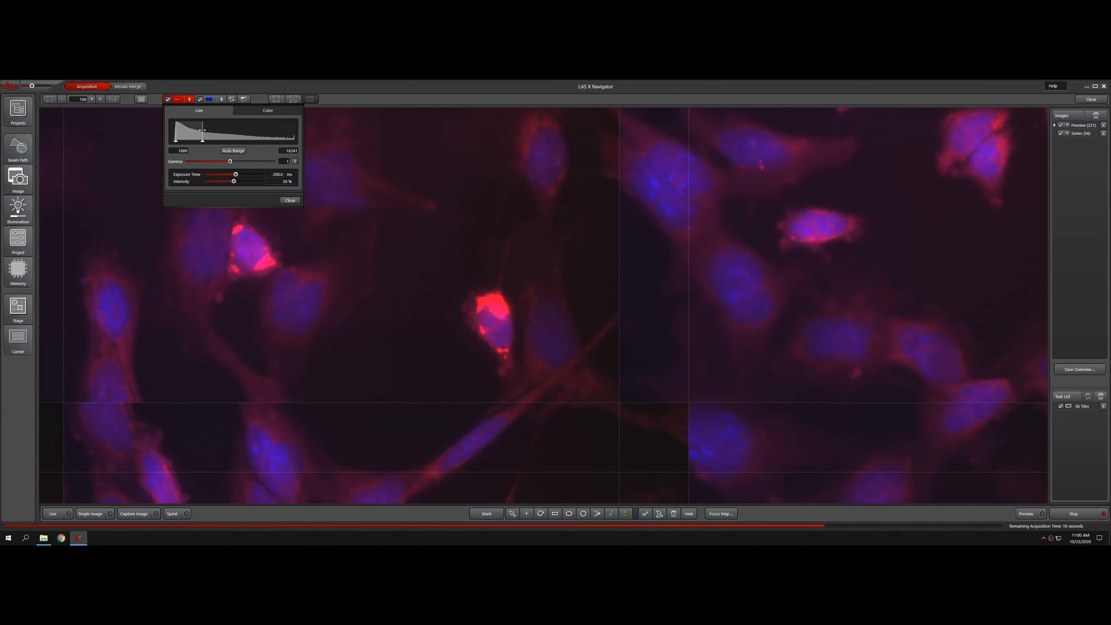
# - Raise the red channel's upper display limit well above its auto range, lower its gamma slightly, and close its display settings
pyautogui.moveTo(202, 130); pyautogui.dragTo(242, 130)
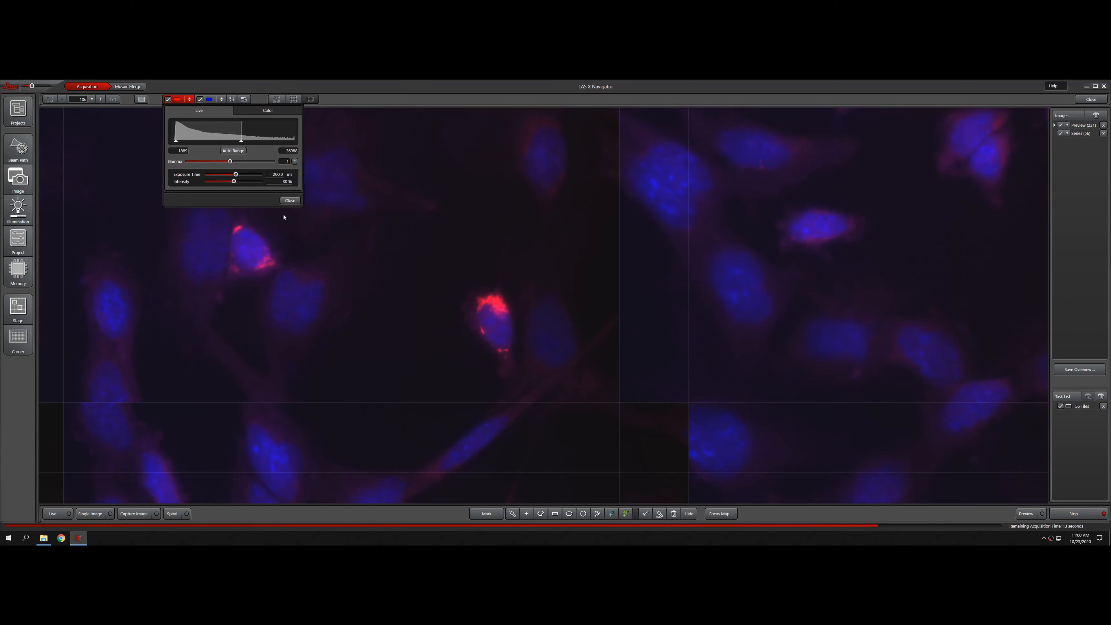
pyautogui.moveTo(230, 163)
pyautogui.mouseDown()
pyautogui.moveTo(205, 162)
pyautogui.moveTo(230, 163)
pyautogui.mouseUp()
pyautogui.moveTo(230, 163); pyautogui.dragTo(228, 163)
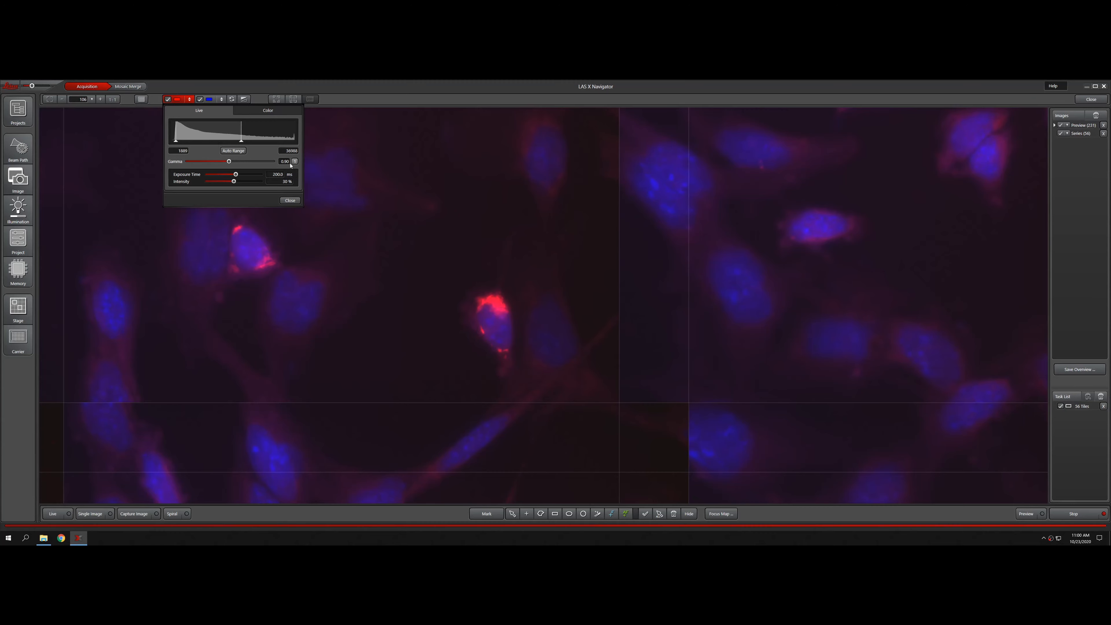
pyautogui.click(290, 200)
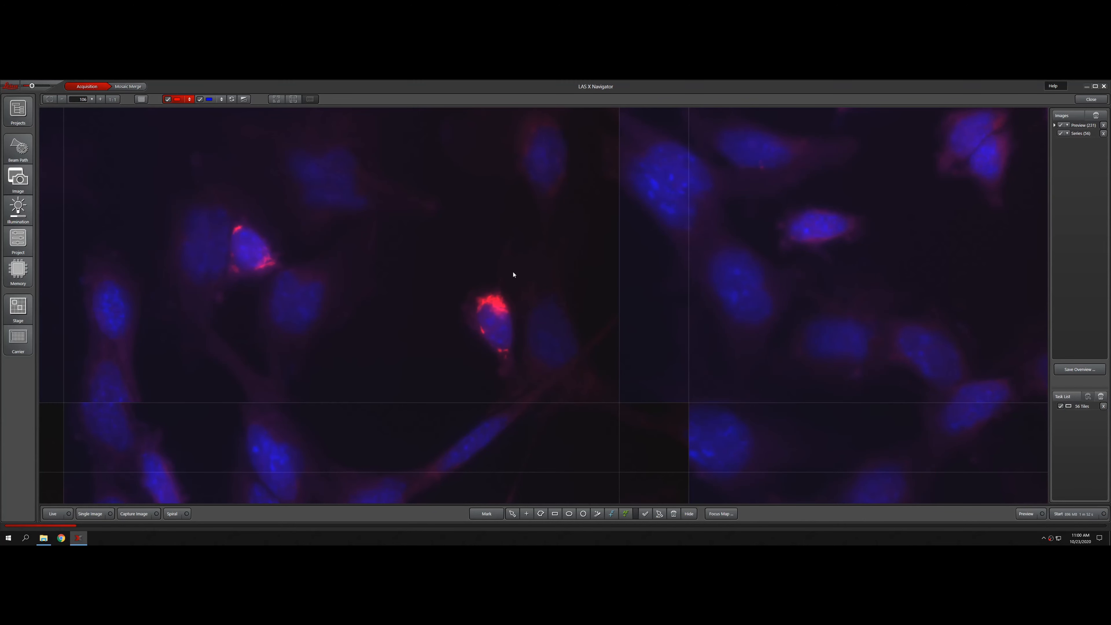
# - View the whole scanned region and select TileScan 1_Merged in the project list
pyautogui.scroll(-10, 514, 274)
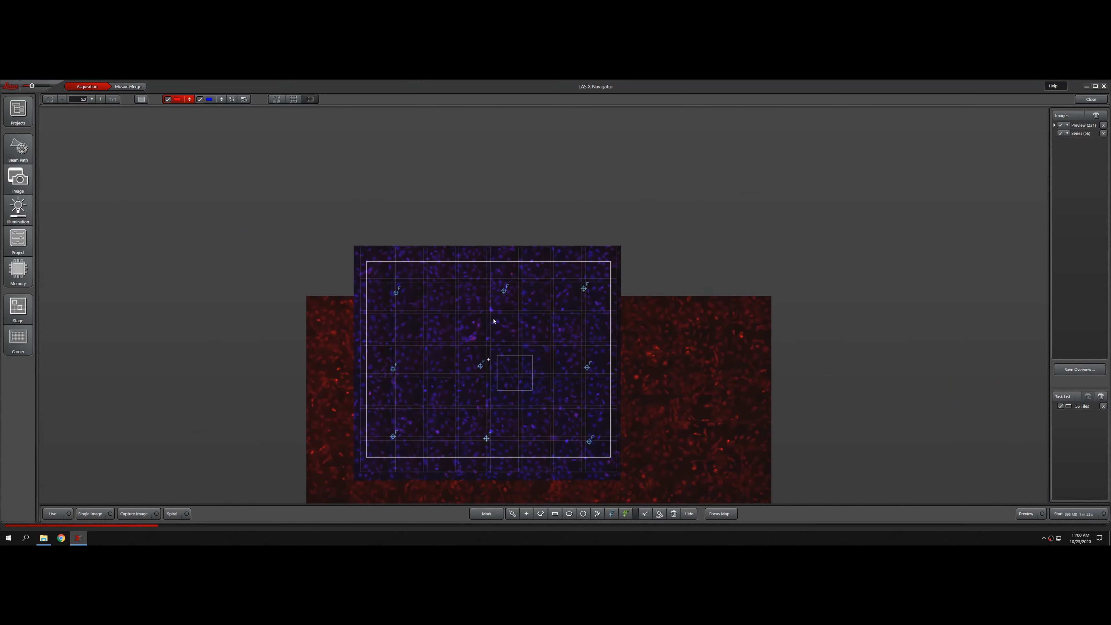
pyautogui.scroll(4, 492, 317)
pyautogui.scroll(-4, 489, 310)
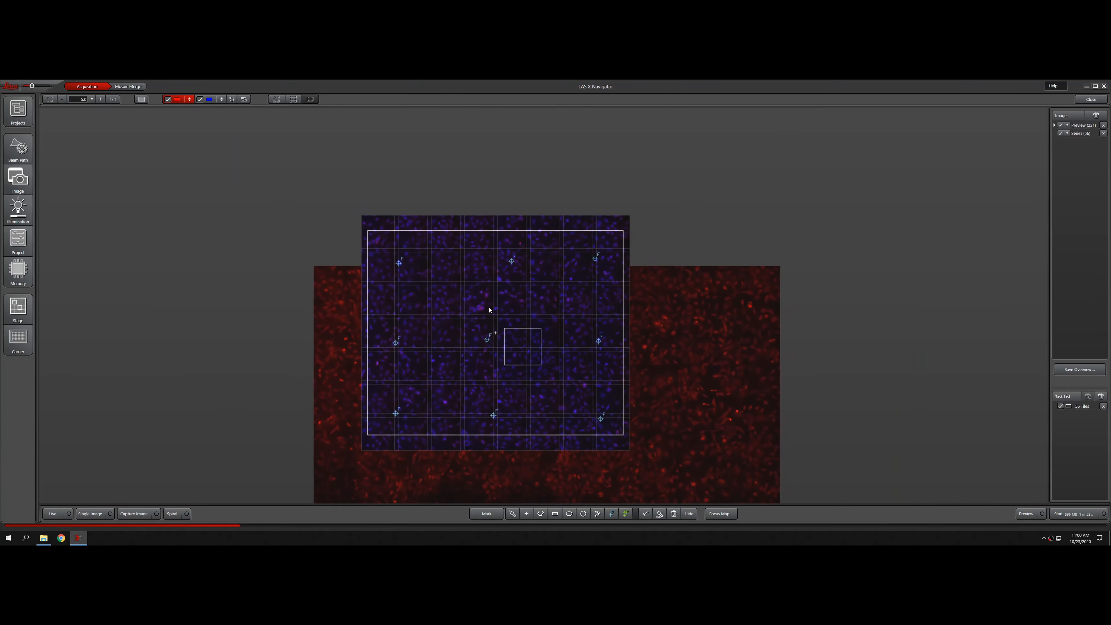
pyautogui.scroll(2, 490, 309)
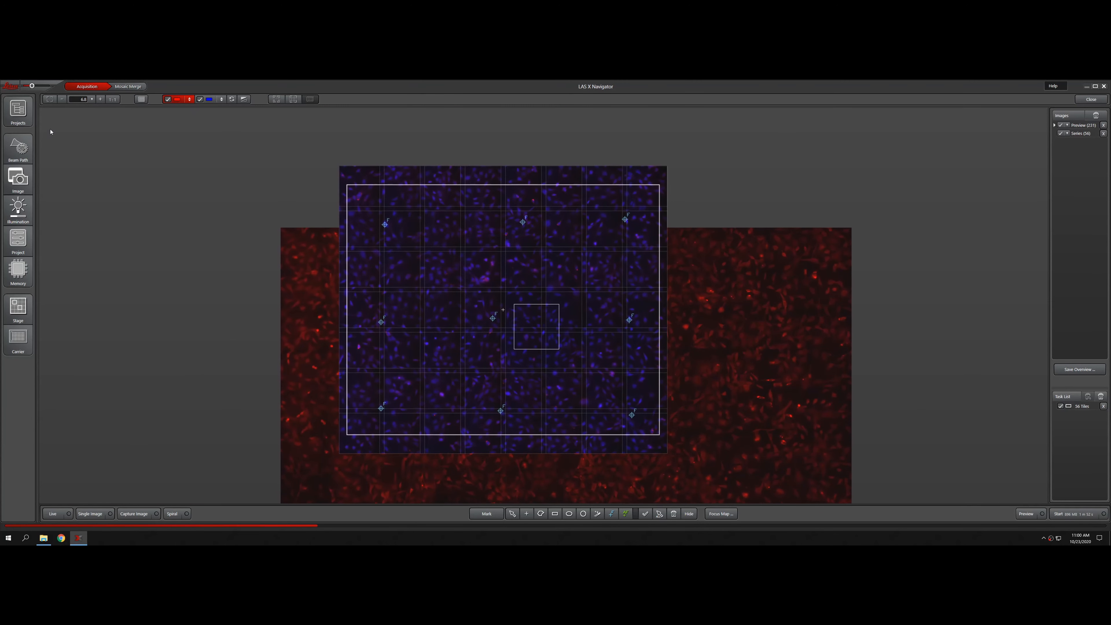
pyautogui.click(17, 110)
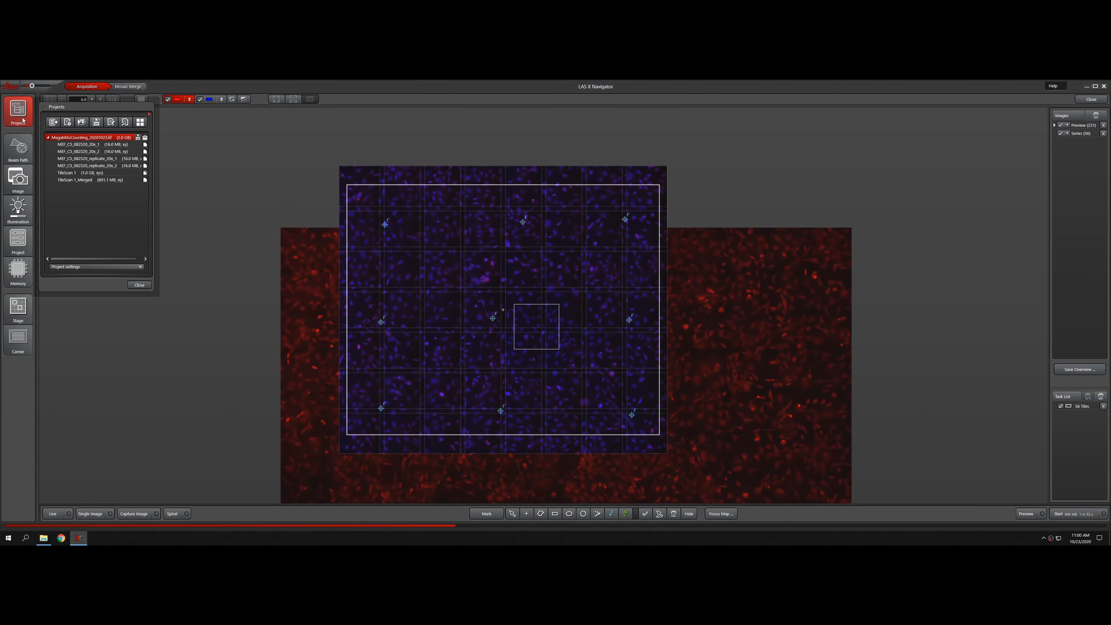
pyautogui.click(68, 182)
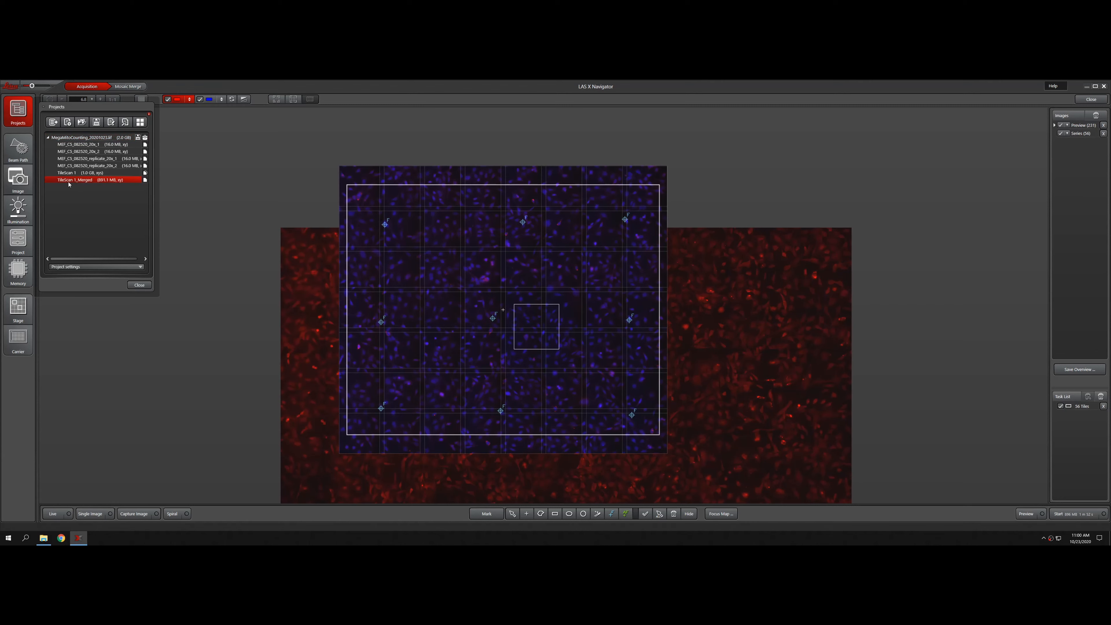
pyautogui.click(66, 180)
pyautogui.click(64, 173)
pyautogui.click(64, 181)
# - Leave the Navigator, browse through the individual tiles of TileScan 1, and display TileScan 1_Merged
pyautogui.click(1091, 99)
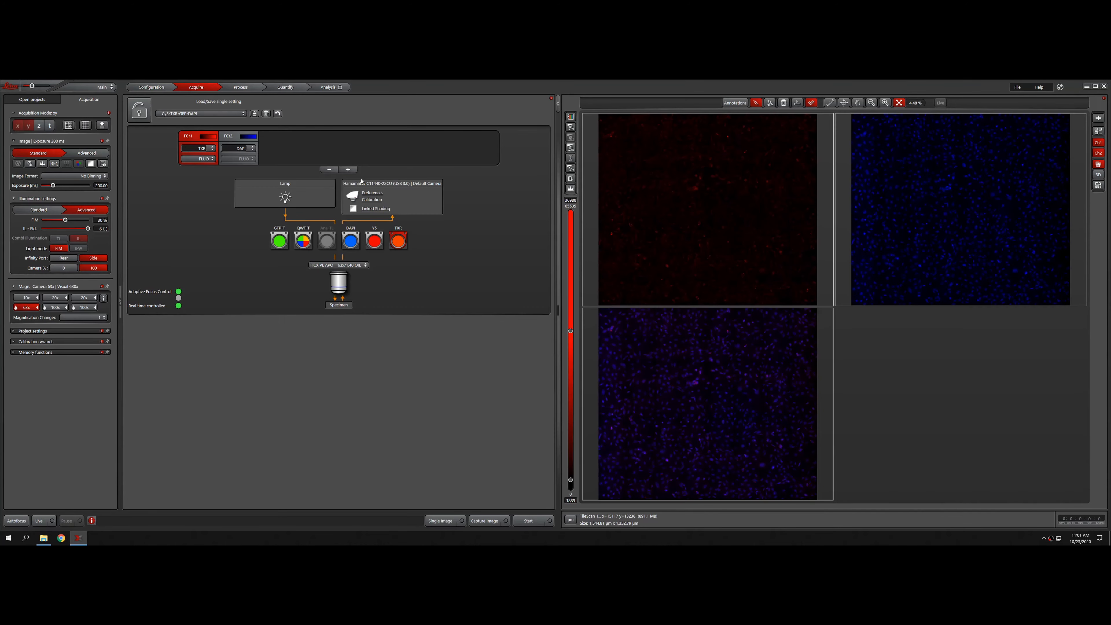
pyautogui.click(29, 100)
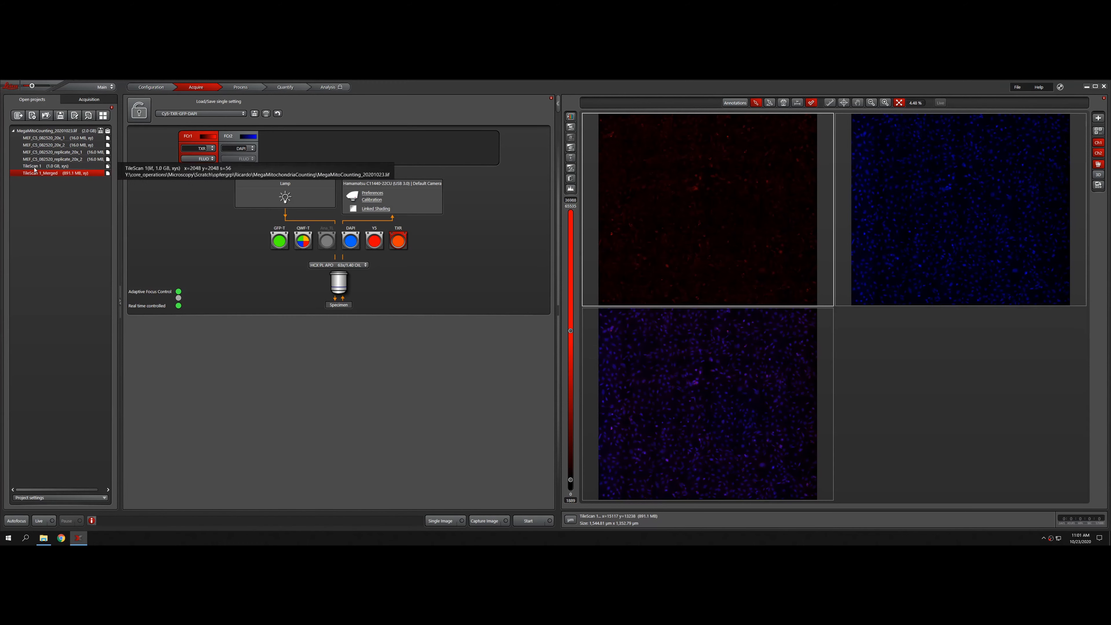
pyautogui.press('Up')
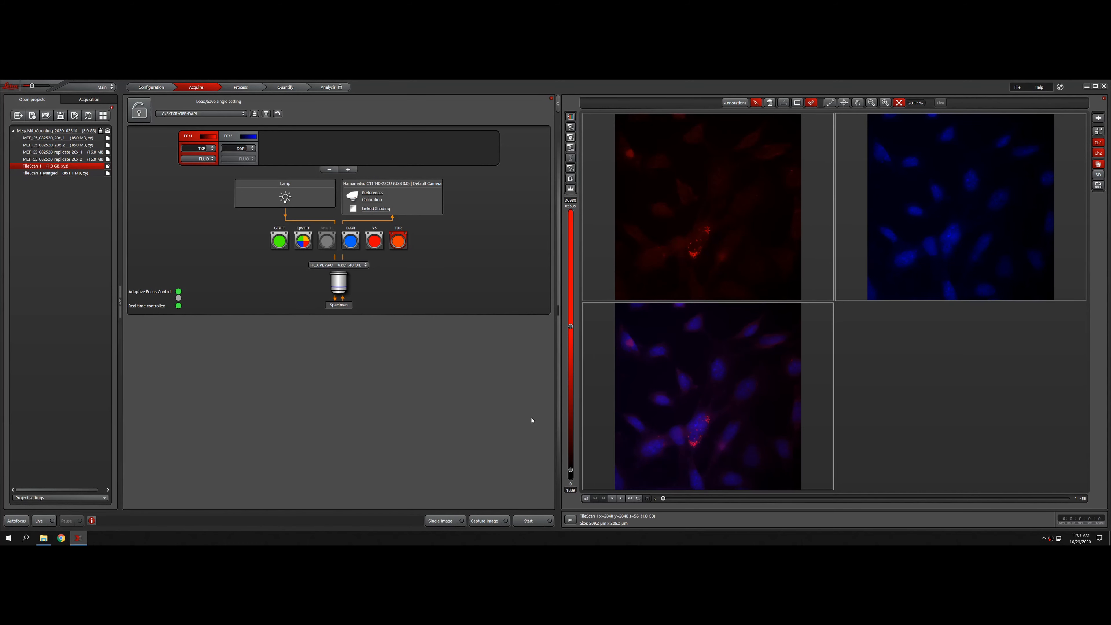
pyautogui.moveTo(664, 501); pyautogui.dragTo(967, 512)
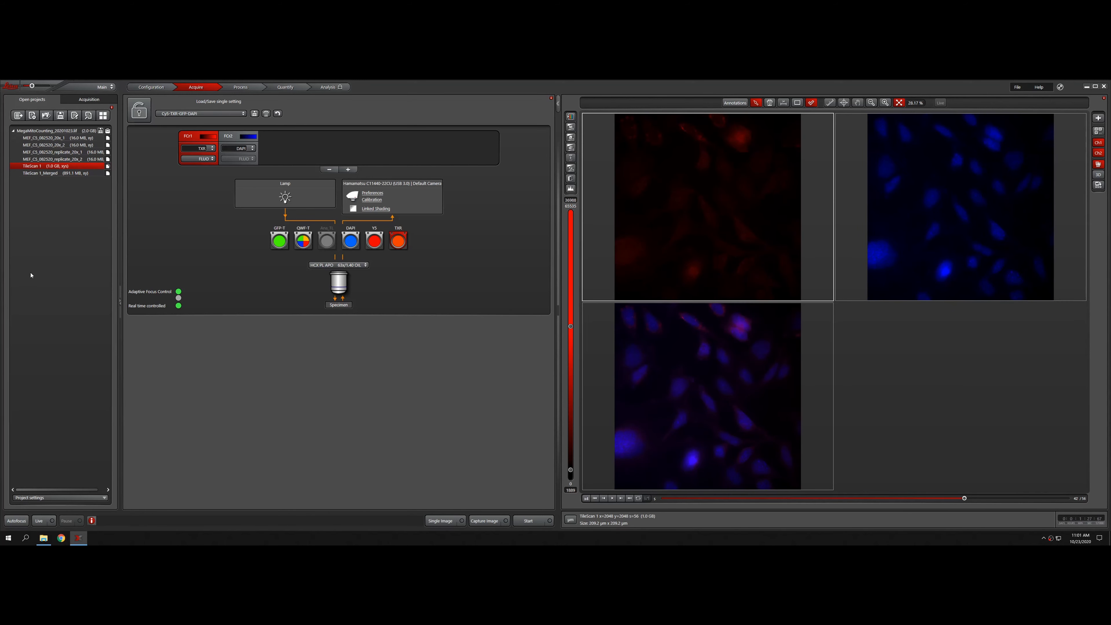
pyautogui.click(30, 174)
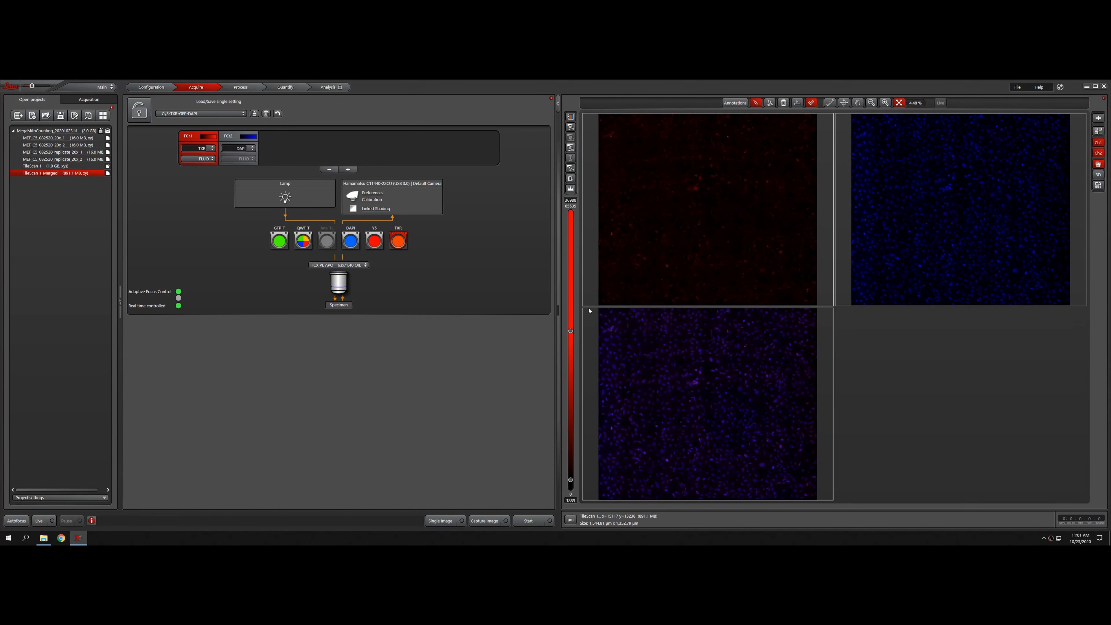
# - Apply Channel Auto Scale to the red channel of the merged scan and make the blue channel active
pyautogui.click(571, 129)
pyautogui.click(571, 149)
pyautogui.click(948, 238)
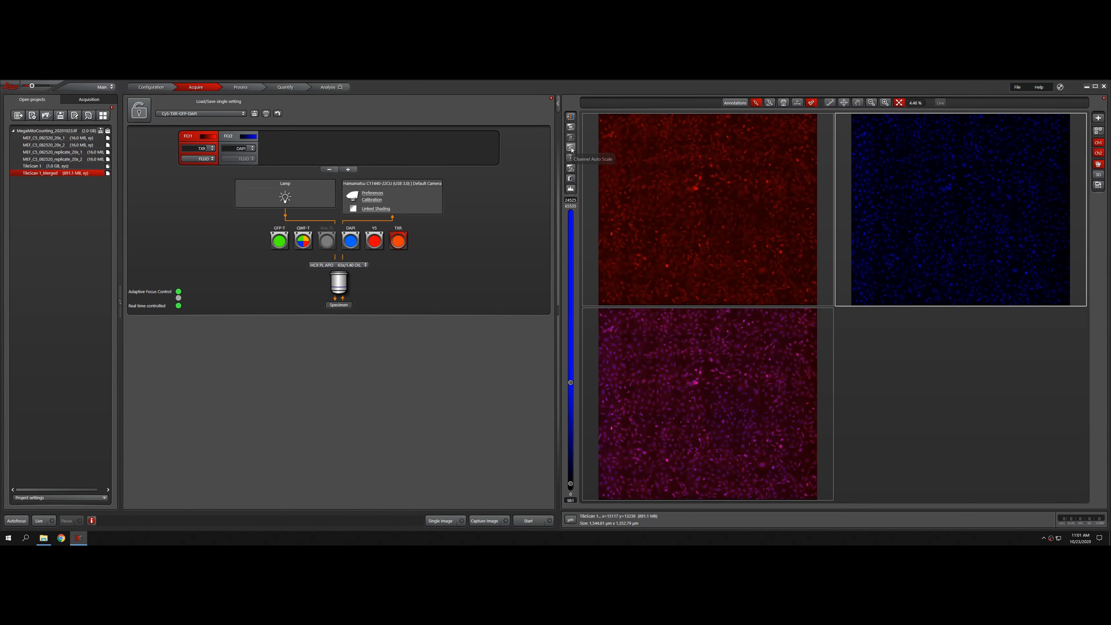
# - Enlarge the overlay of the merged scan and examine its cells and tile seams at several magnifications
pyautogui.click(709, 368)
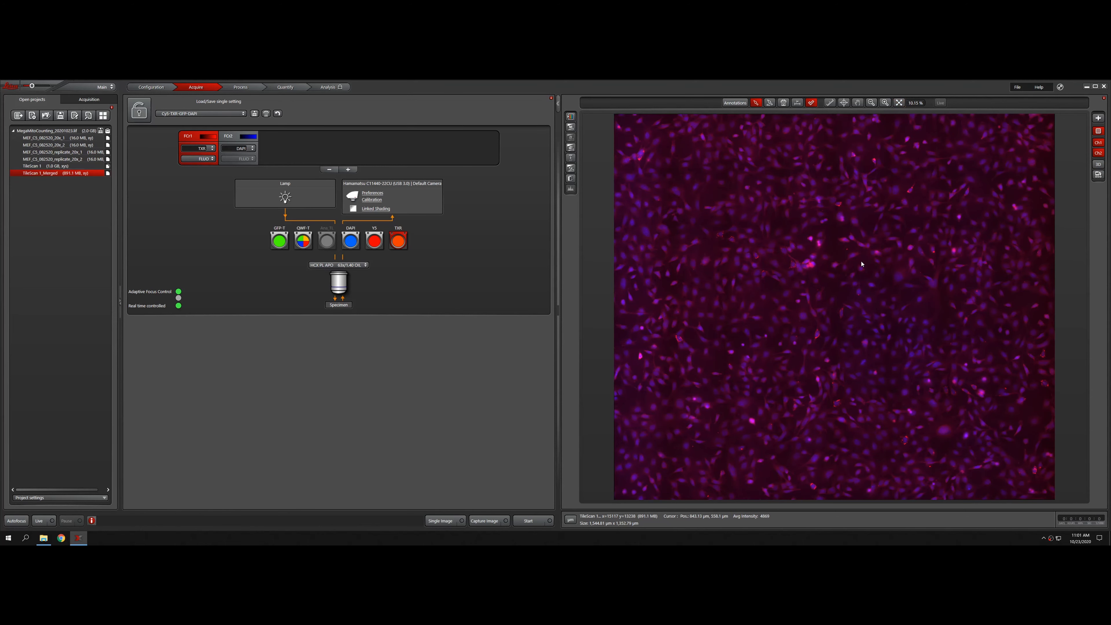
pyautogui.scroll(2, 862, 264)
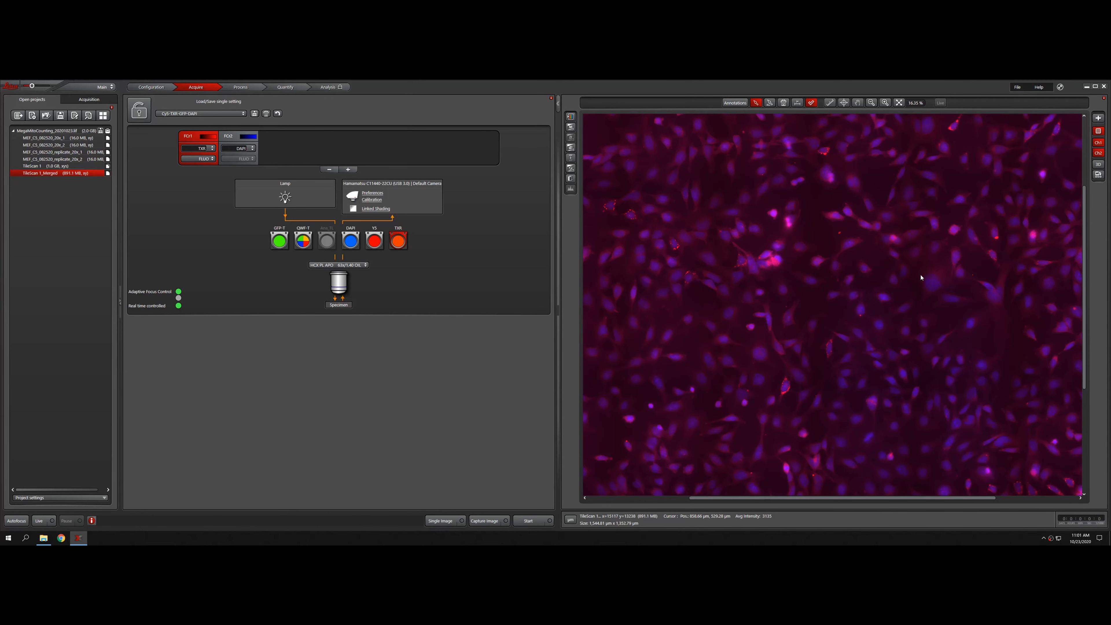
pyautogui.scroll(3, 801, 249)
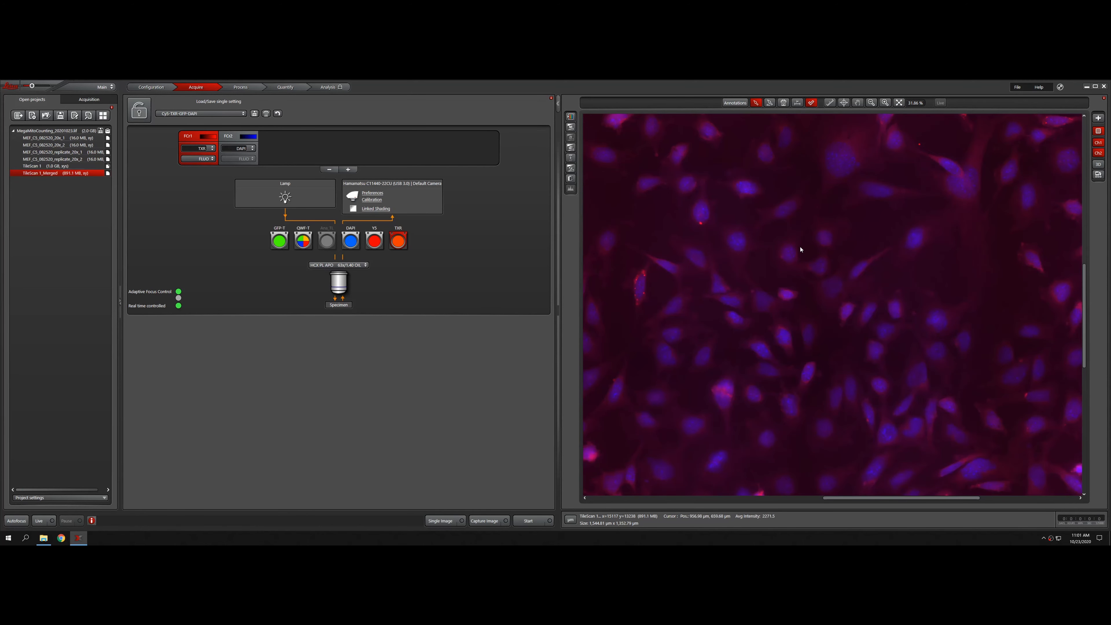
pyautogui.scroll(-5, 801, 249)
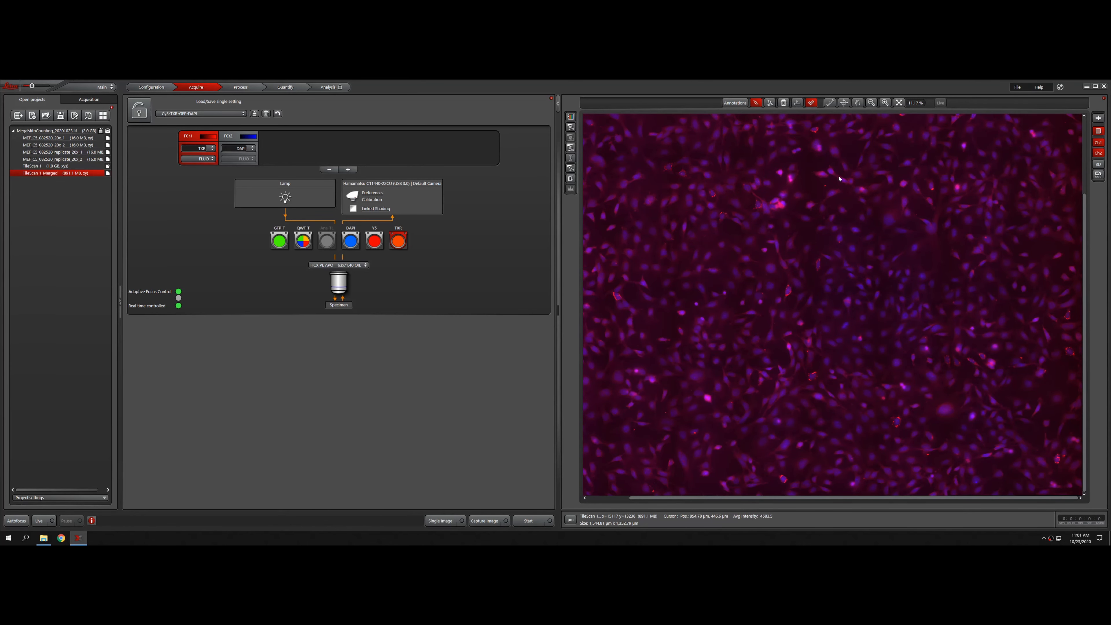
pyautogui.scroll(-1, 839, 178)
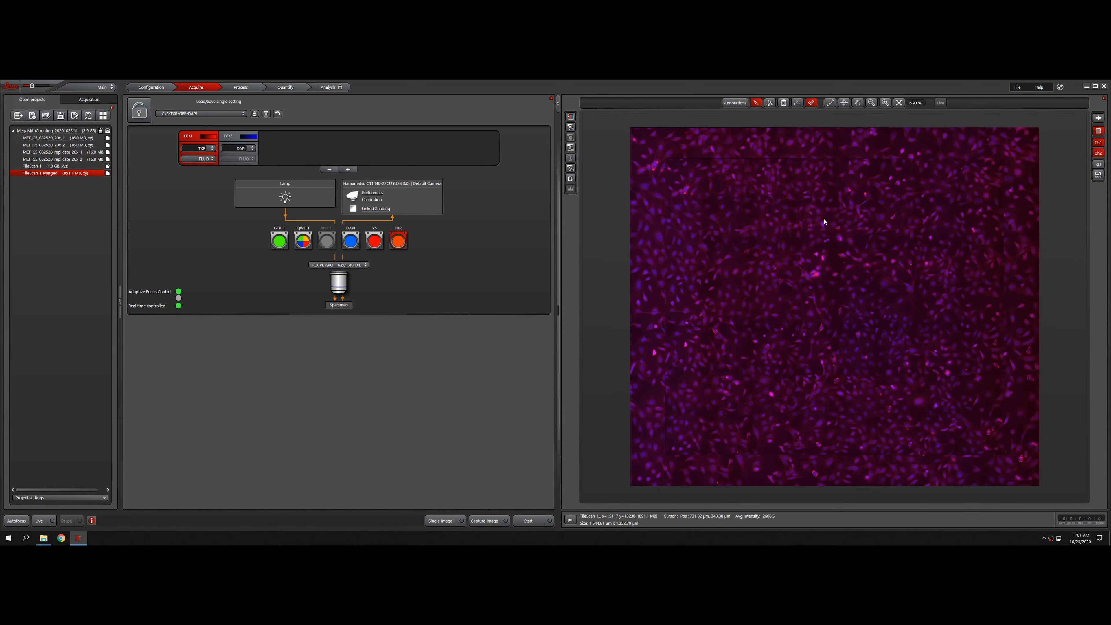
pyautogui.scroll(-1, 824, 222)
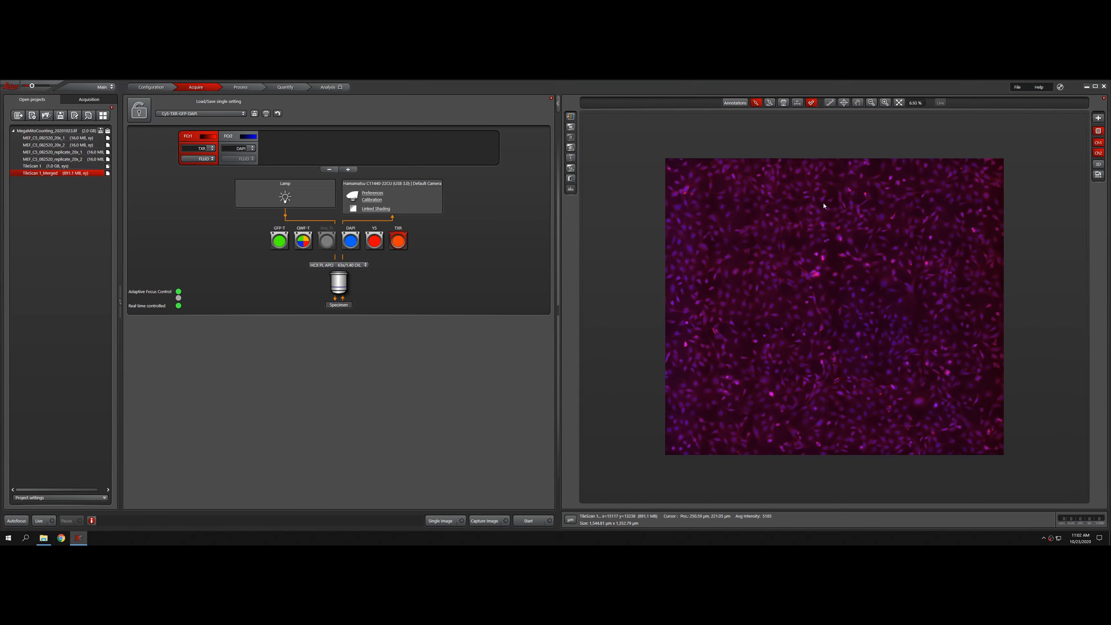
# - Show only the red channel, lower its upper display limit to 4384, and examine the mosaic for uneven tile shading
pyautogui.click(1096, 154)
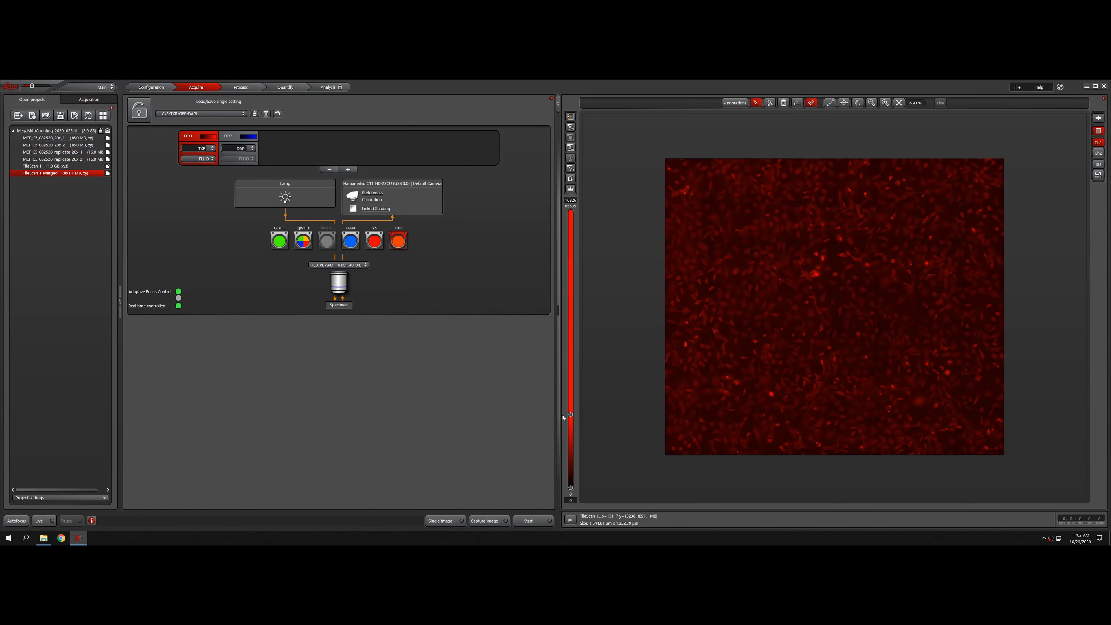
pyautogui.moveTo(570, 414); pyautogui.dragTo(573, 470)
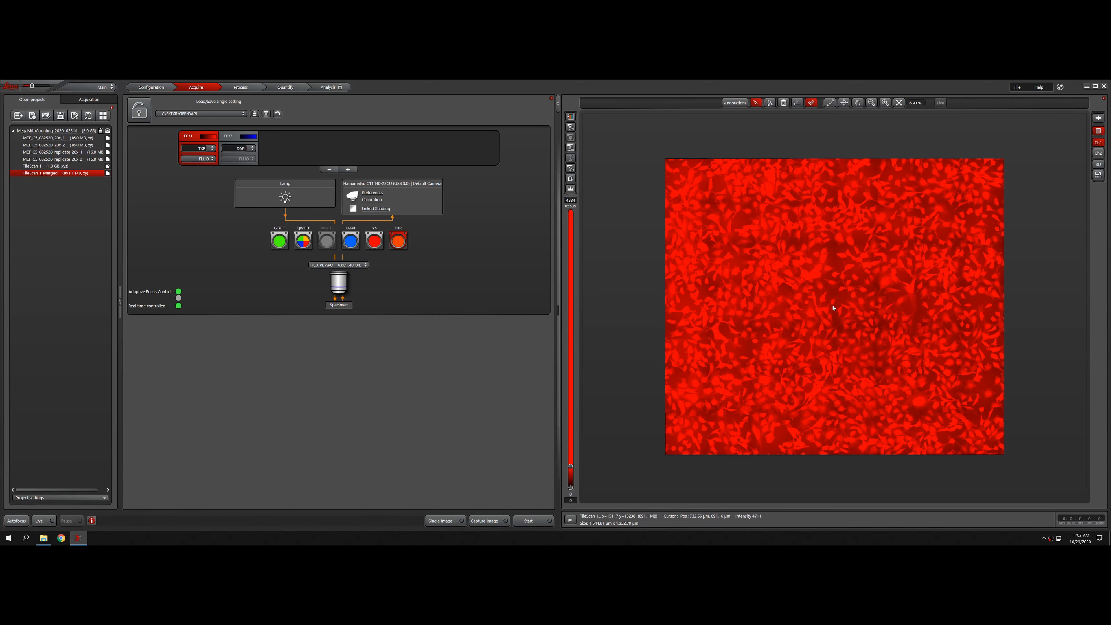
pyautogui.scroll(2, 836, 299)
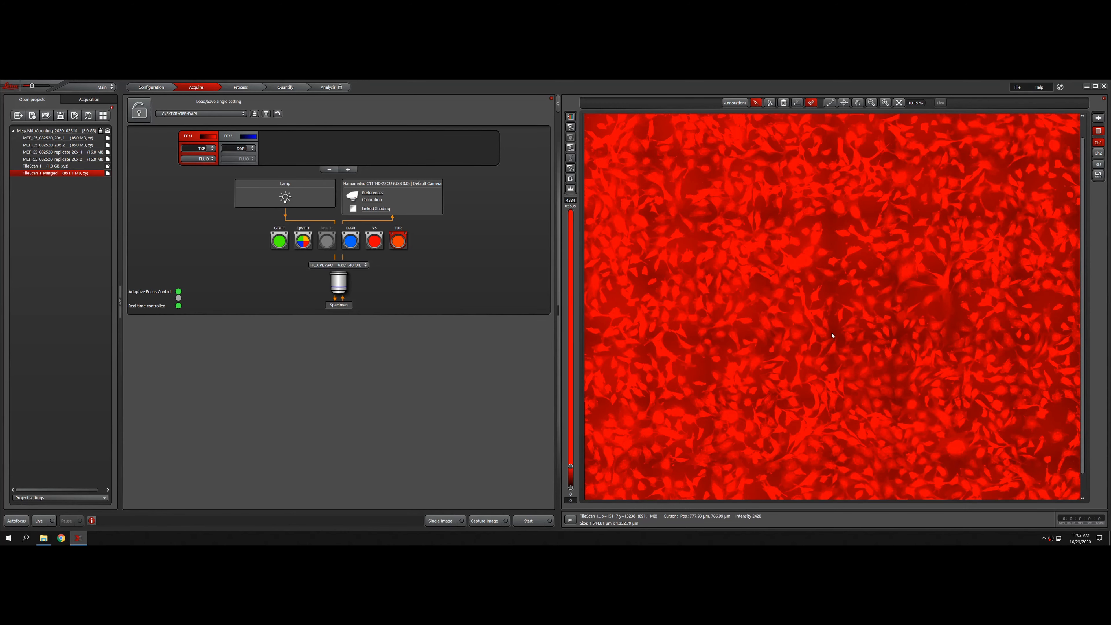
pyautogui.scroll(-1, 832, 336)
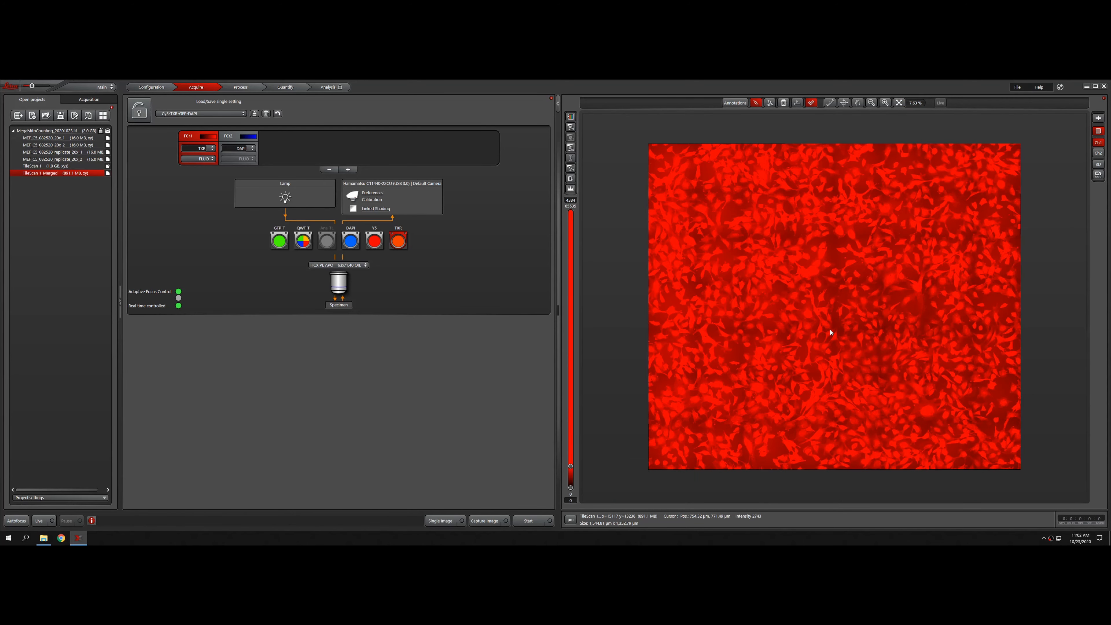
pyautogui.scroll(-1, 831, 333)
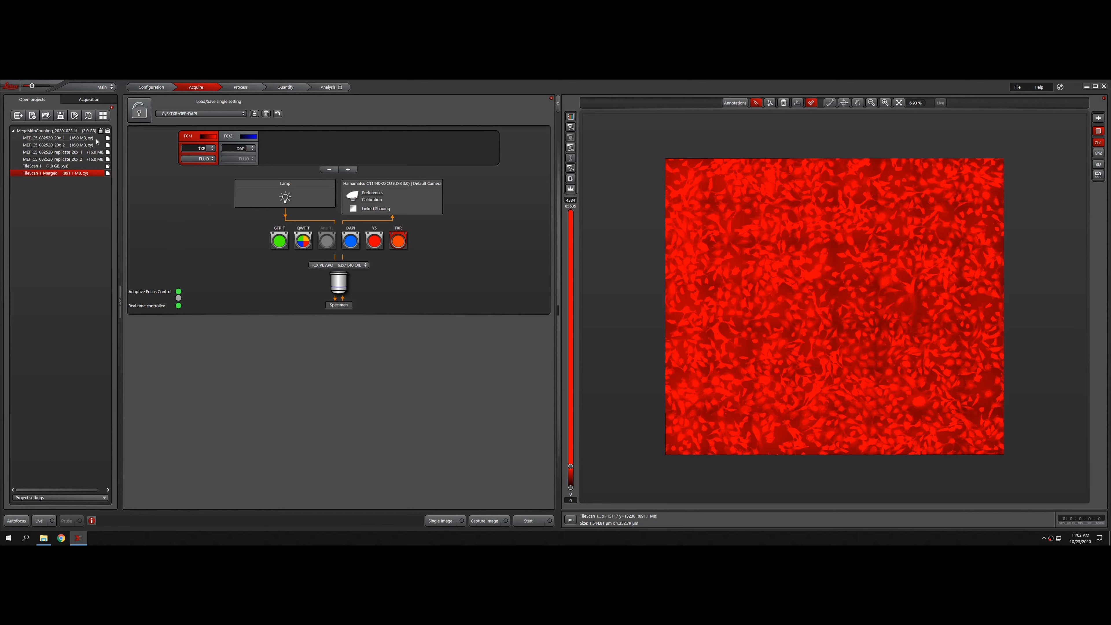
# - Check the Linked Shading general settings among the acquisition image settings and close them
pyautogui.click(109, 101)
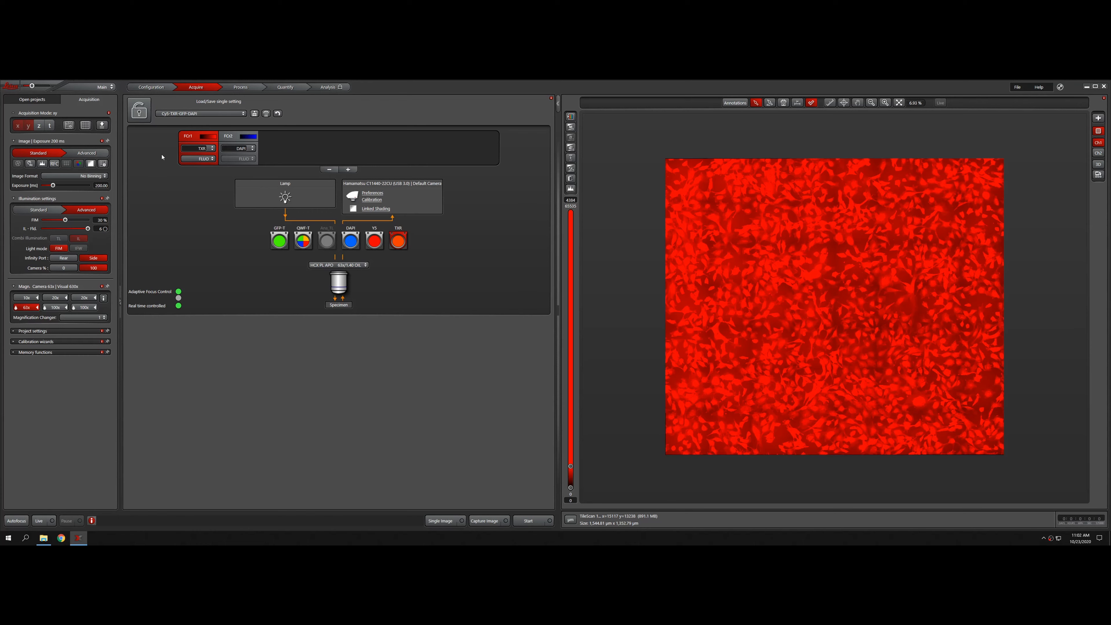
pyautogui.click(90, 163)
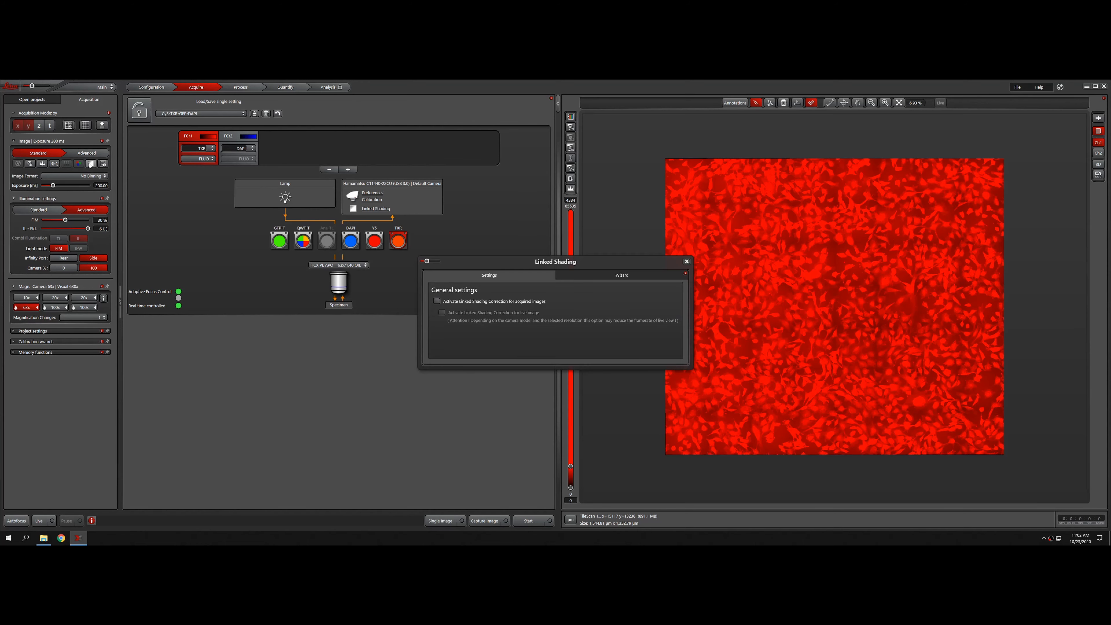
pyautogui.click(686, 261)
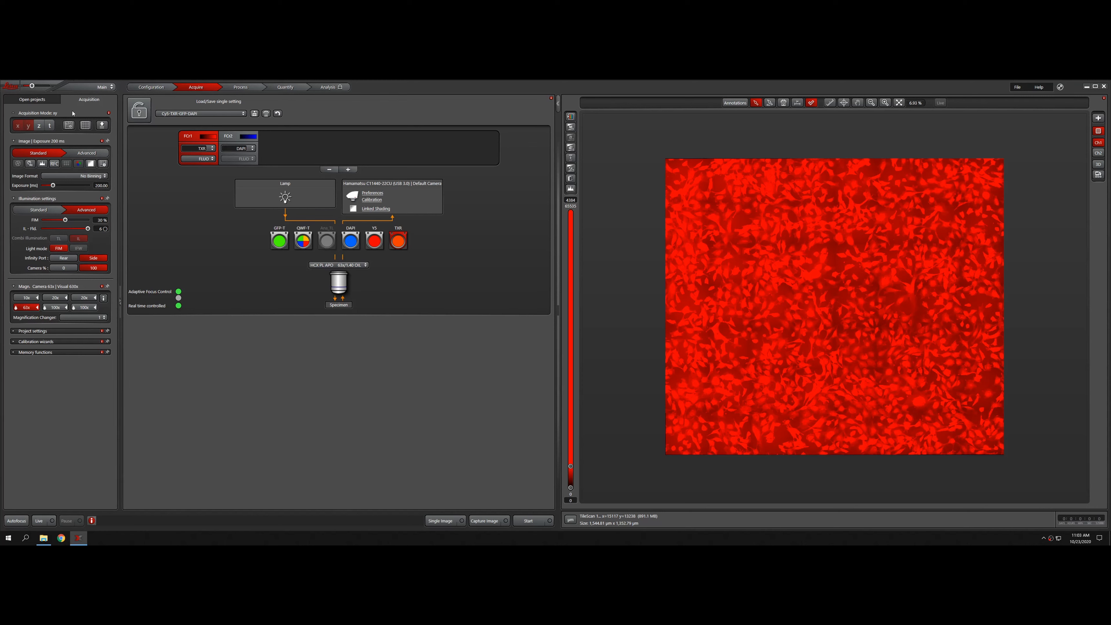
# - Return to the Navigator and activate Linked Shading Correction for both acquired images and the live image
pyautogui.click(86, 128)
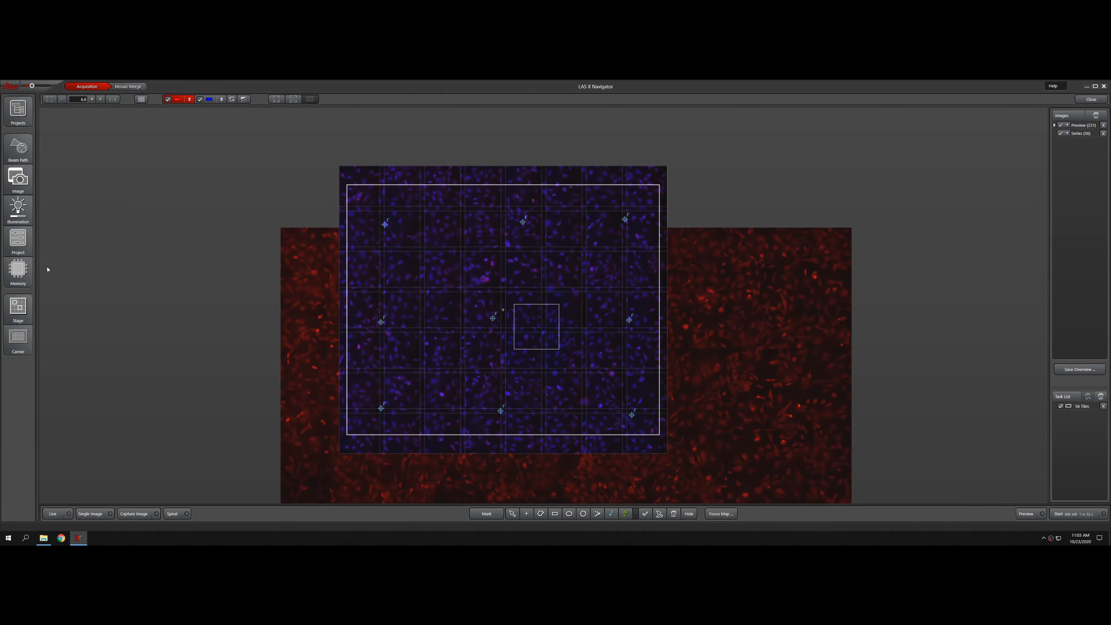
pyautogui.click(19, 222)
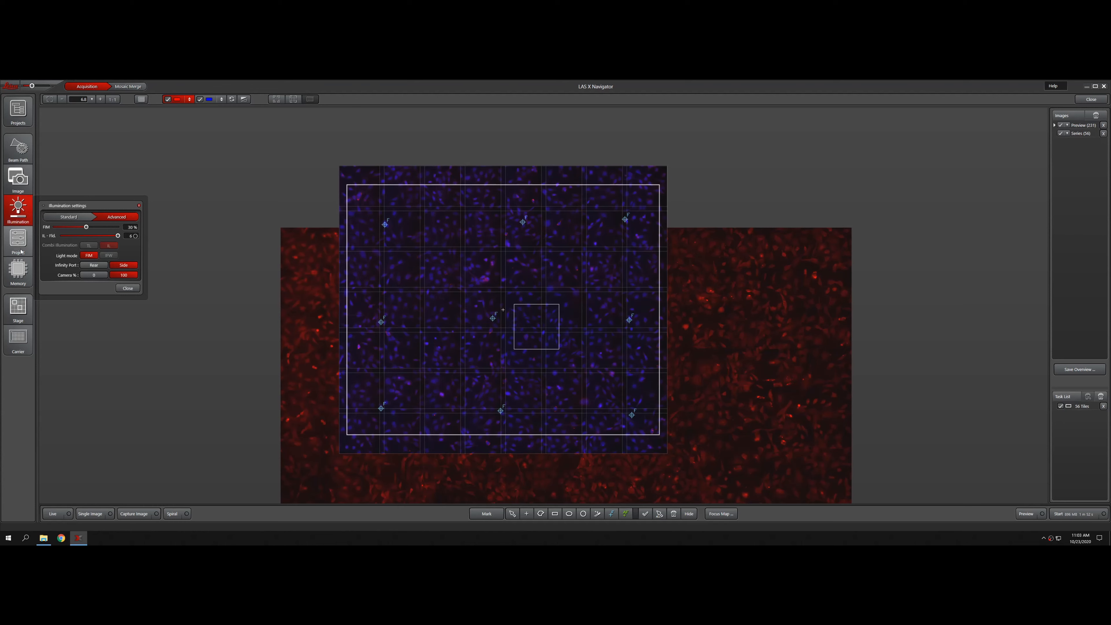
pyautogui.click(18, 177)
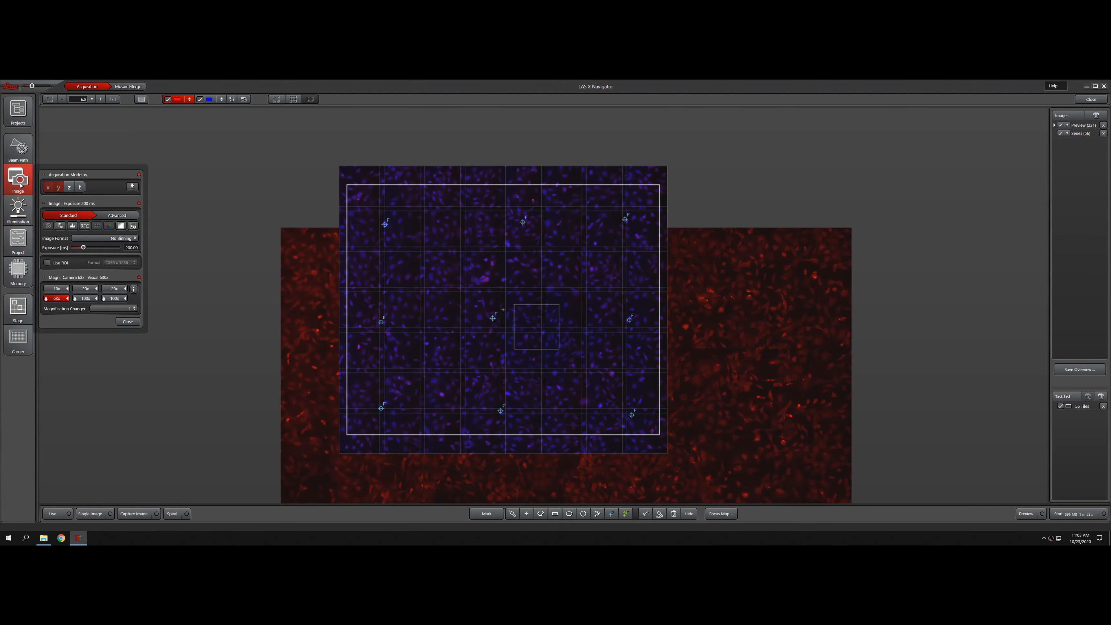
pyautogui.click(120, 226)
pyautogui.click(436, 301)
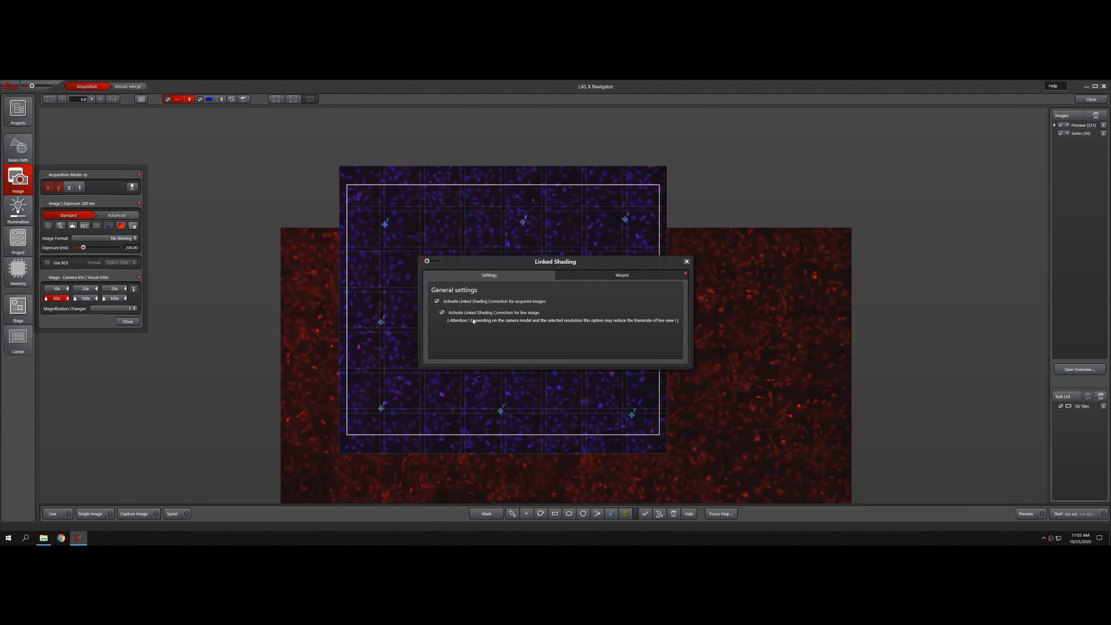
pyautogui.click(686, 262)
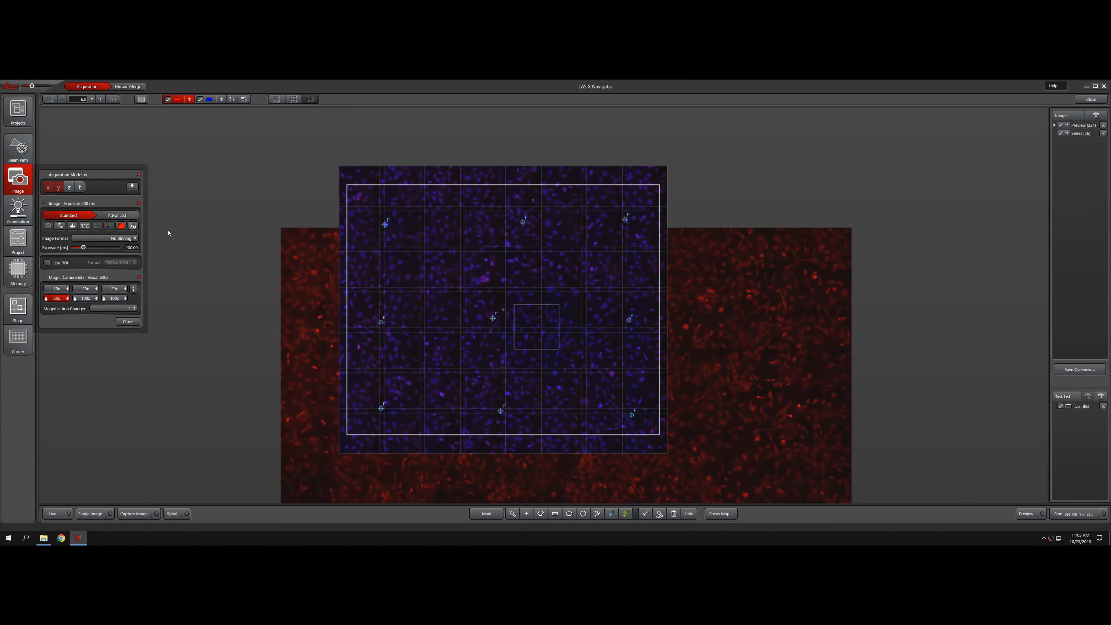
# - Open the Linked Shading wizard at its Prepare stage for acquiring a shading reference
pyautogui.click(121, 226)
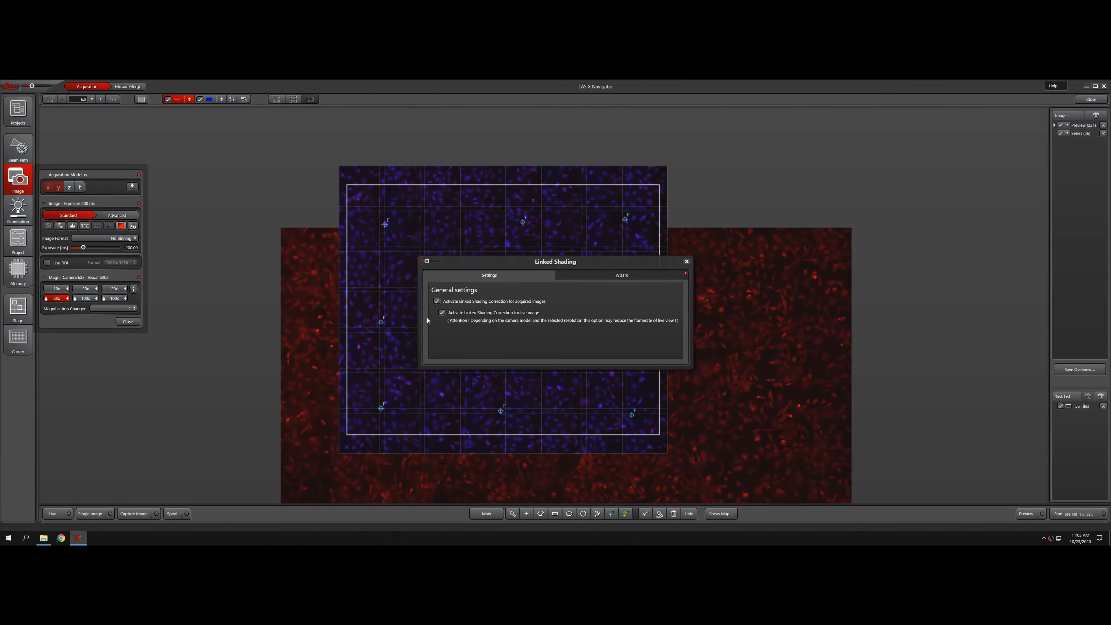
pyautogui.click(603, 276)
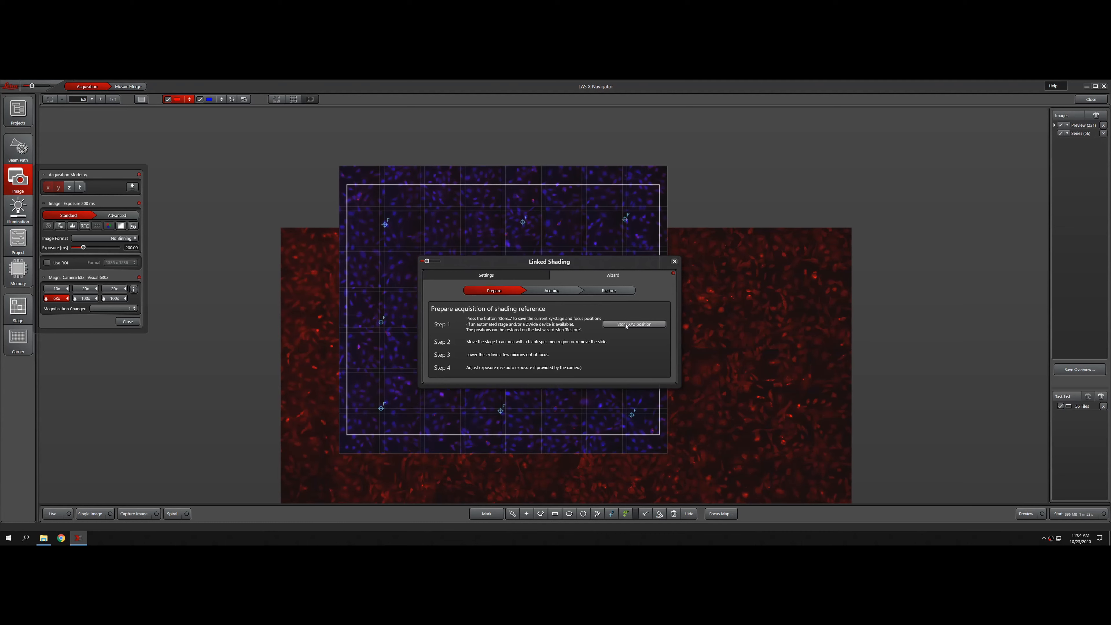
# - Review the Linked Shading wizard's Acquire stage and its Single Reference option, and return to the Prepare stage
pyautogui.click(552, 291)
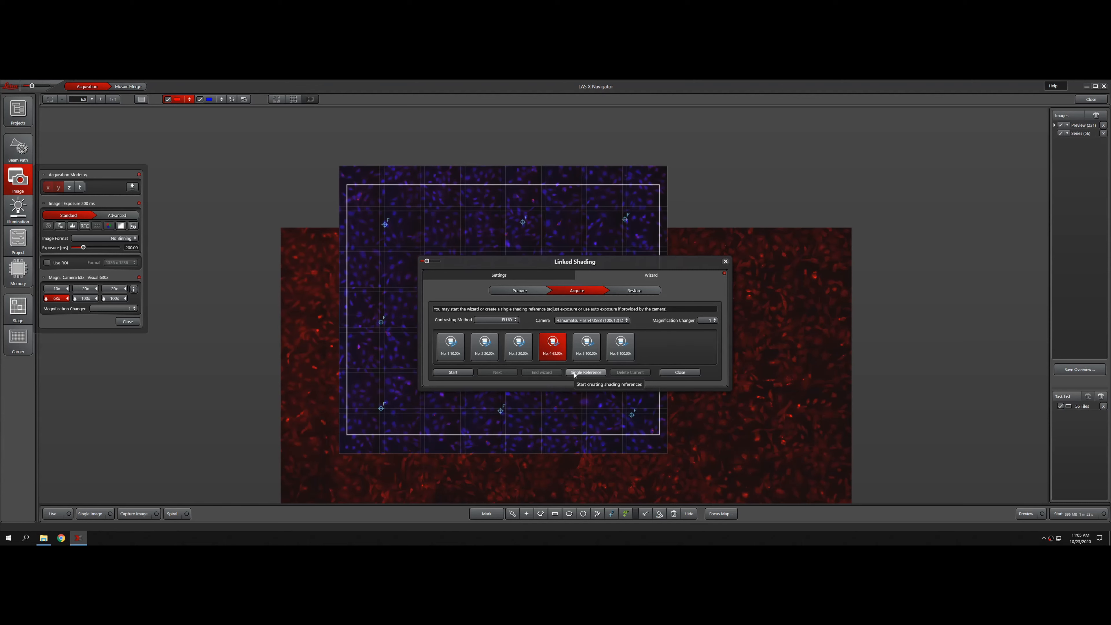
pyautogui.click(589, 373)
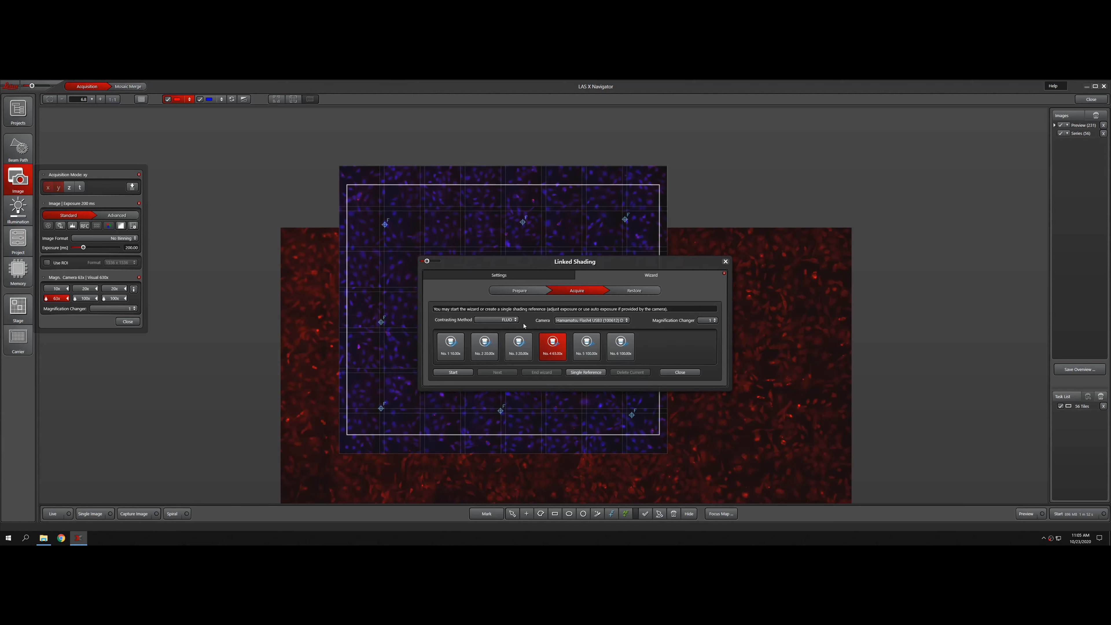
pyautogui.click(521, 291)
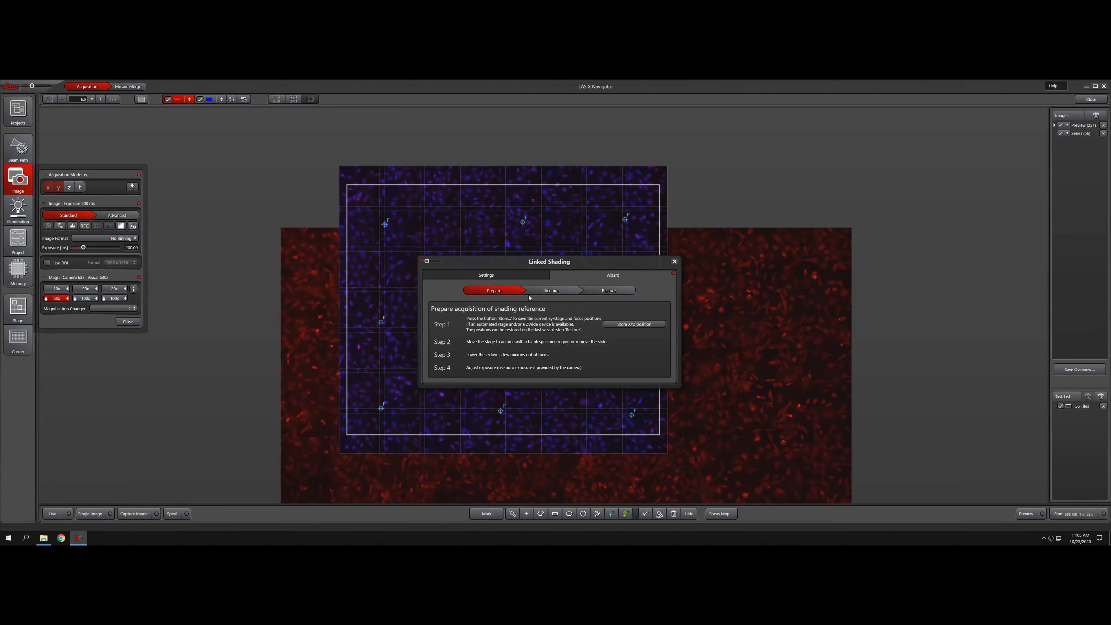
# - Move the Linked Shading wizard clear of the scan region and start live imaging to check the blank field
pyautogui.moveTo(583, 265)
pyautogui.mouseDown()
pyautogui.moveTo(719, 234)
pyautogui.moveTo(848, 226)
pyautogui.mouseUp()
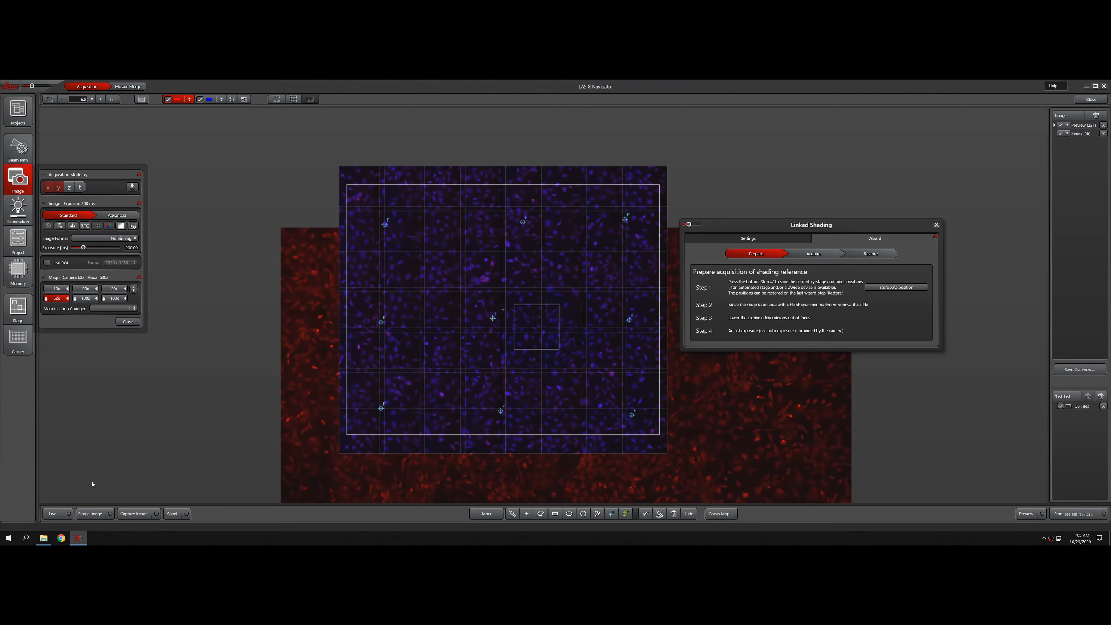
pyautogui.click(70, 512)
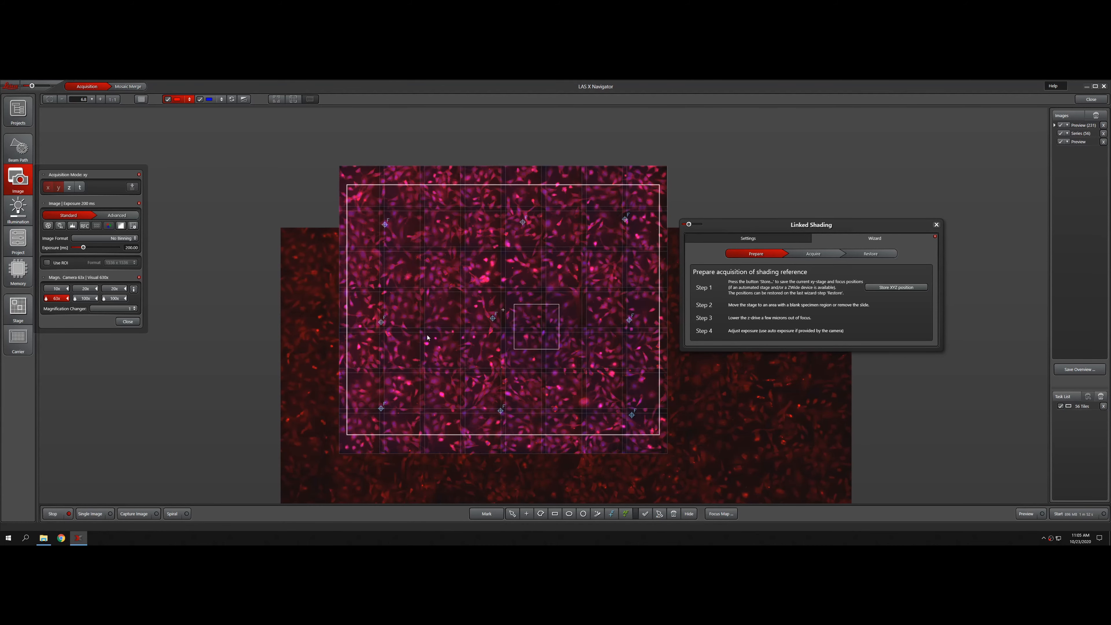
pyautogui.scroll(5, 534, 331)
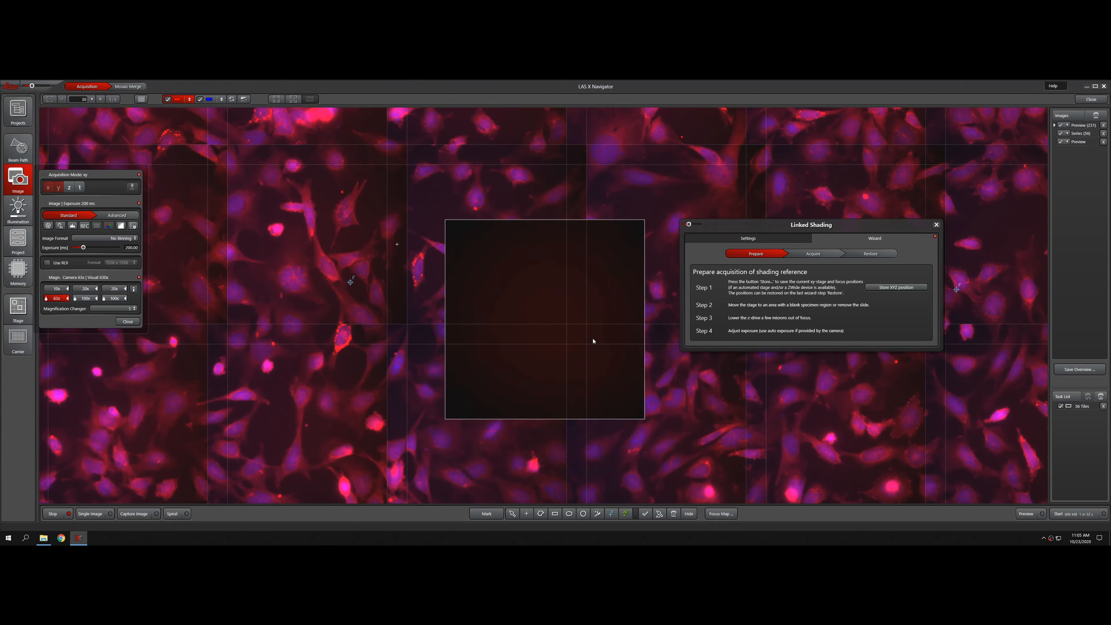
# - Acquire a single shading reference for the selected 63x objective in the wizard's Acquire stage
pyautogui.click(826, 255)
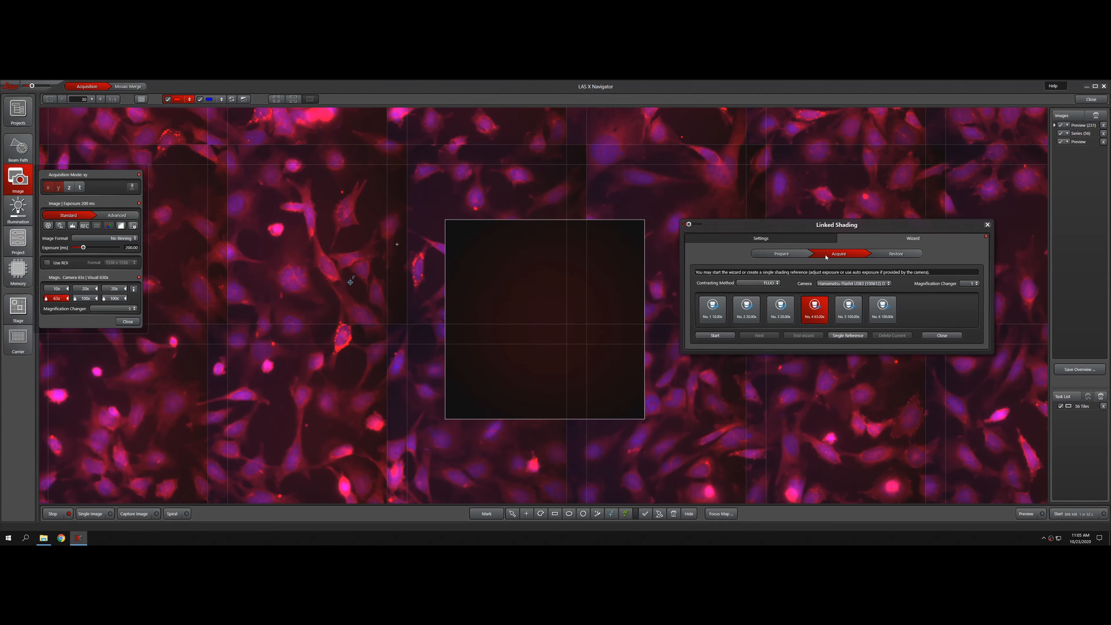
pyautogui.click(847, 335)
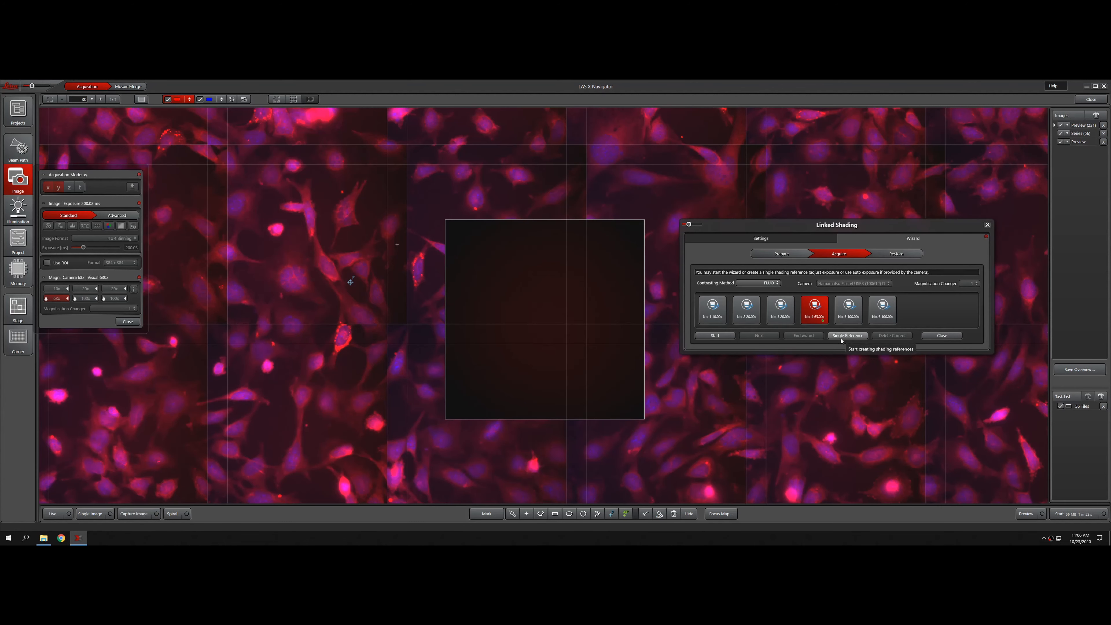
pyautogui.click(841, 339)
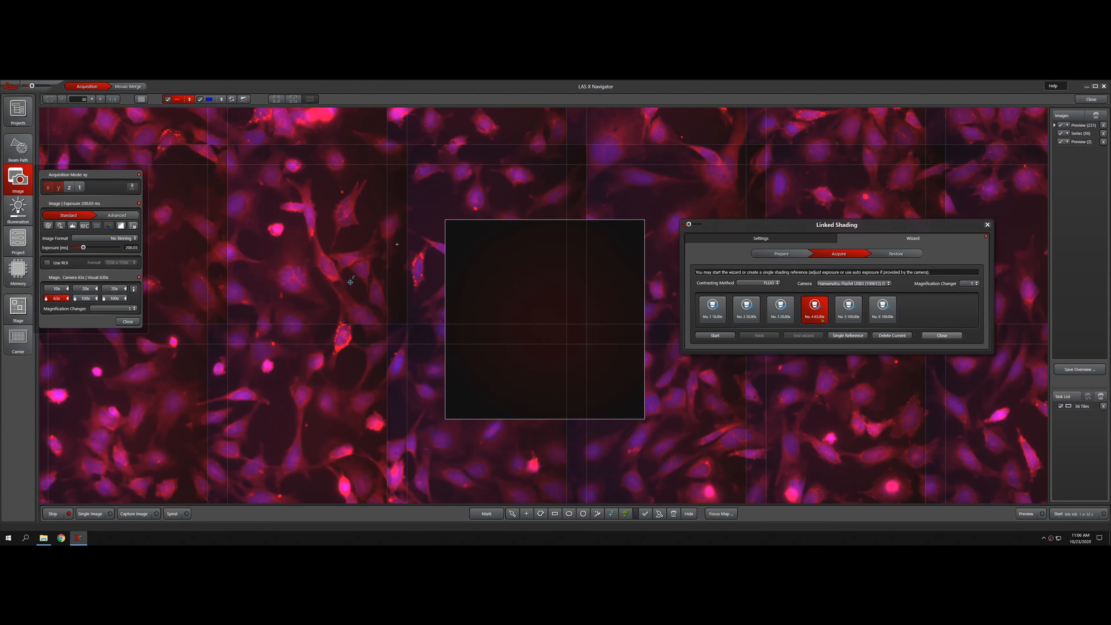
# - Restore the stored XYZ position in the wizard's Restore stage and close the Linked Shading dialog
pyautogui.click(897, 254)
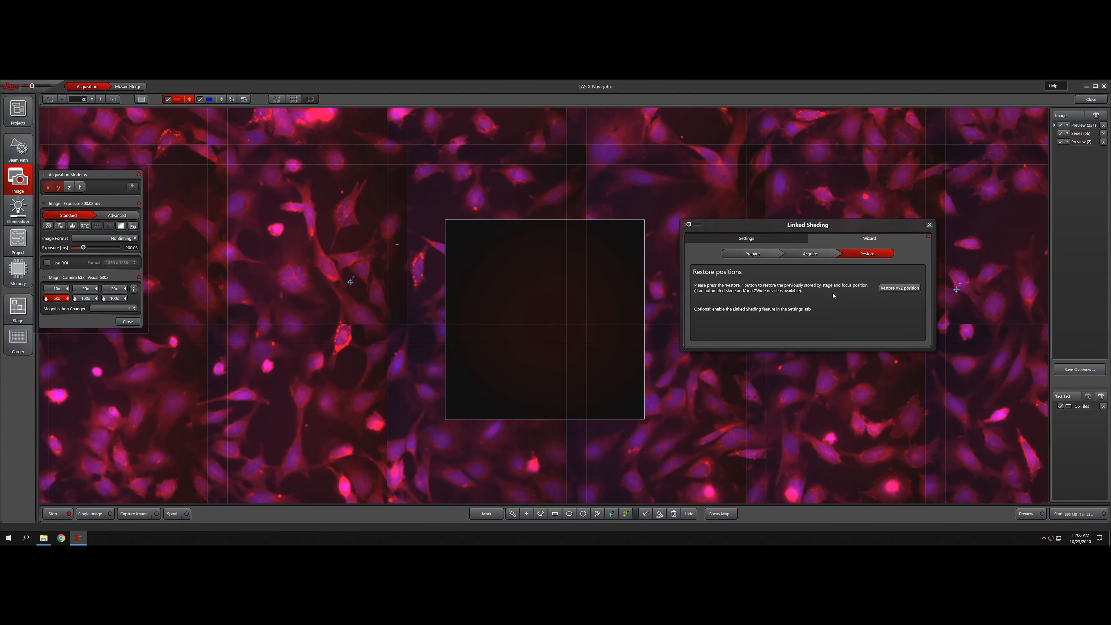
pyautogui.click(890, 288)
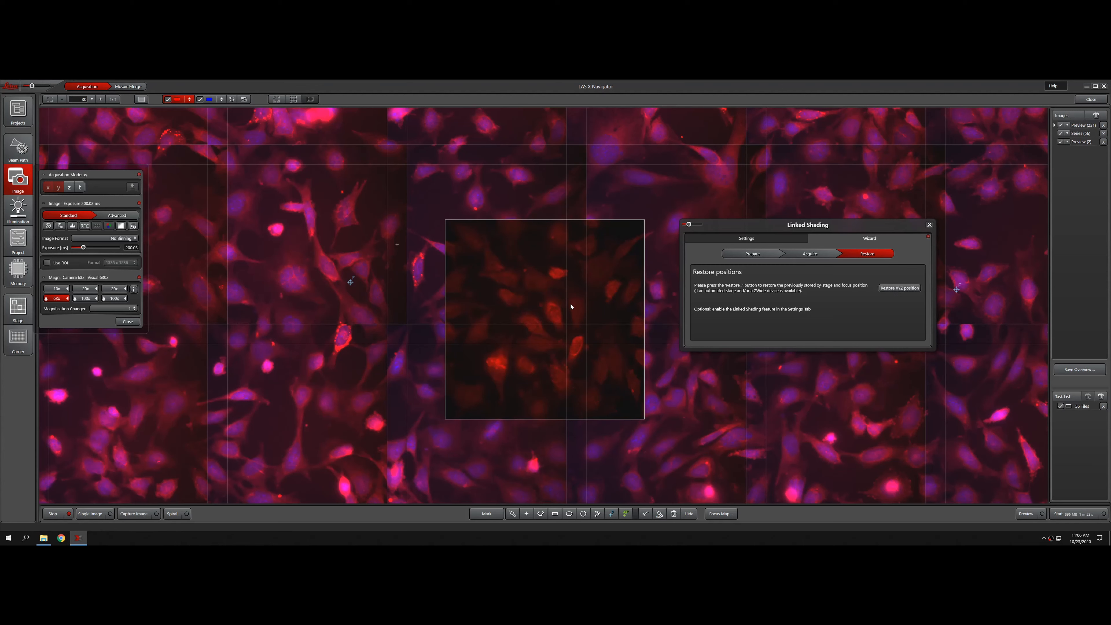
pyautogui.click(929, 225)
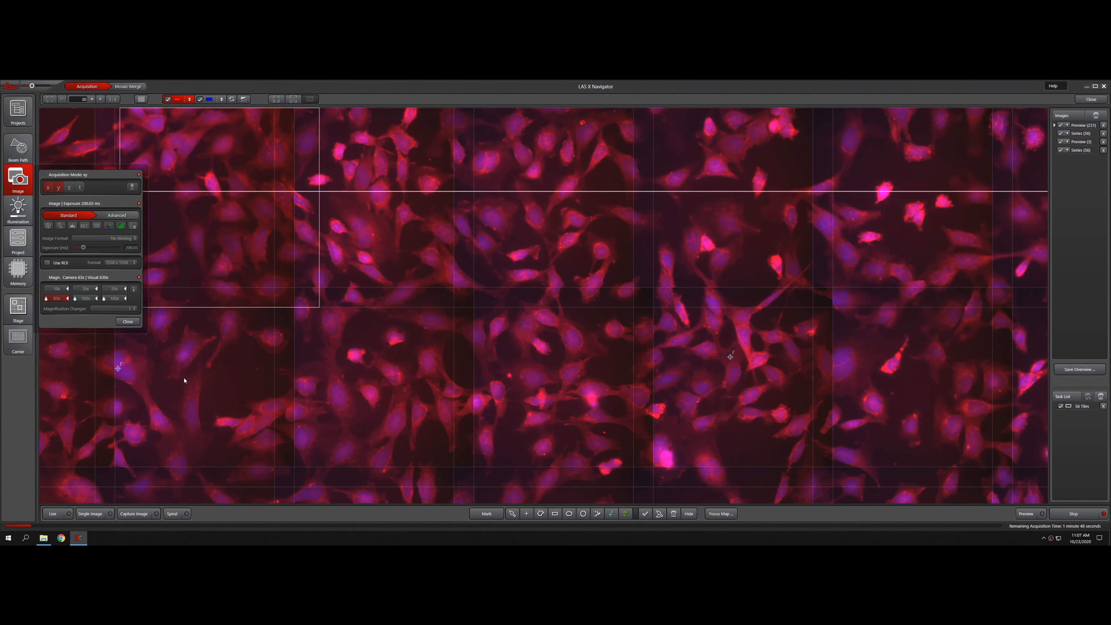
# - Close the image settings and examine the newly scanned tiles against the earlier mosaic for shading and focus
pyautogui.click(127, 321)
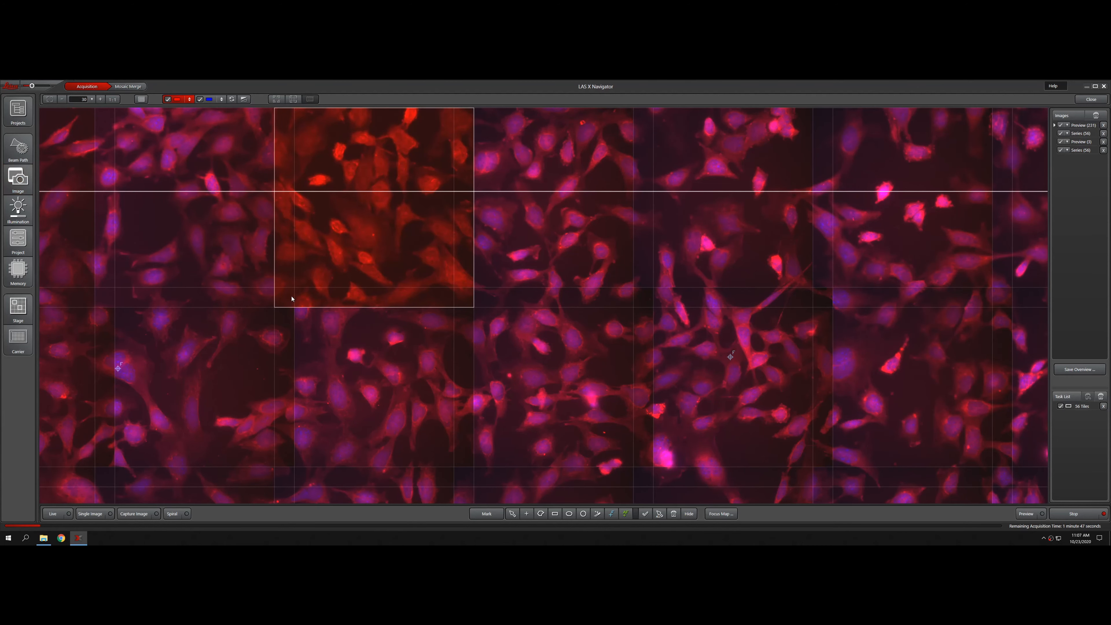
pyautogui.scroll(-3, 292, 299)
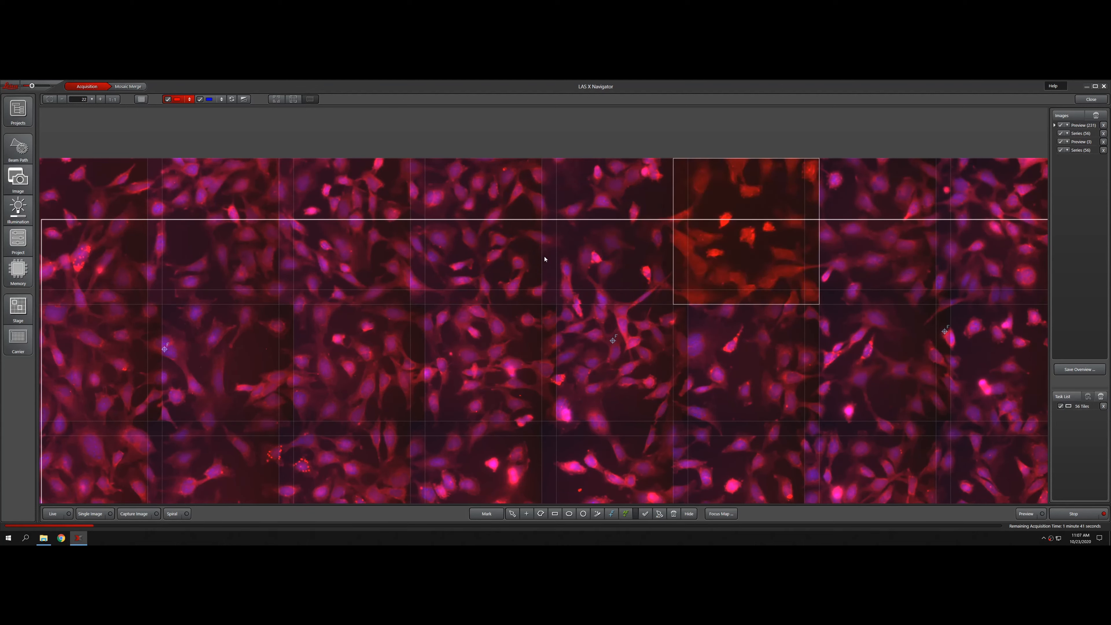
pyautogui.scroll(-5, 545, 259)
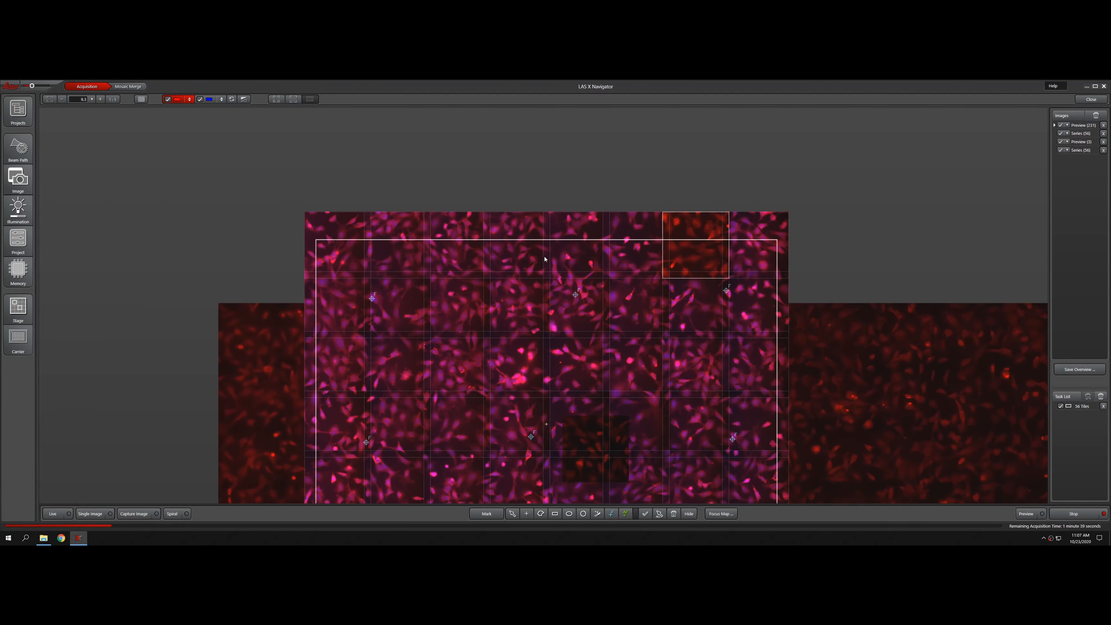
pyautogui.scroll(6, 455, 386)
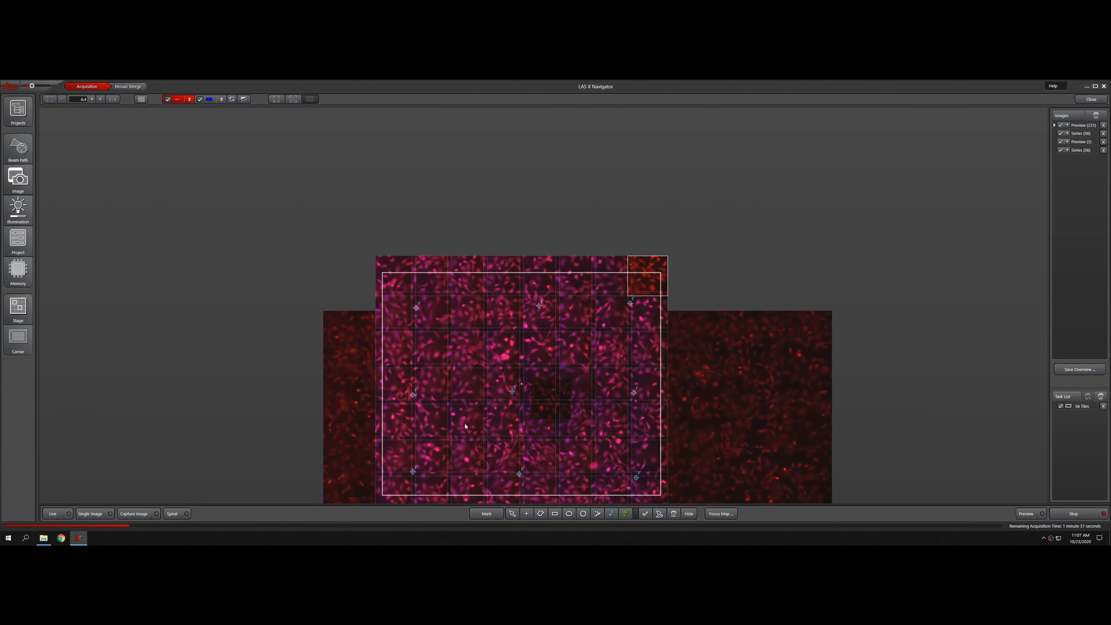
pyautogui.scroll(-2, 762, 337)
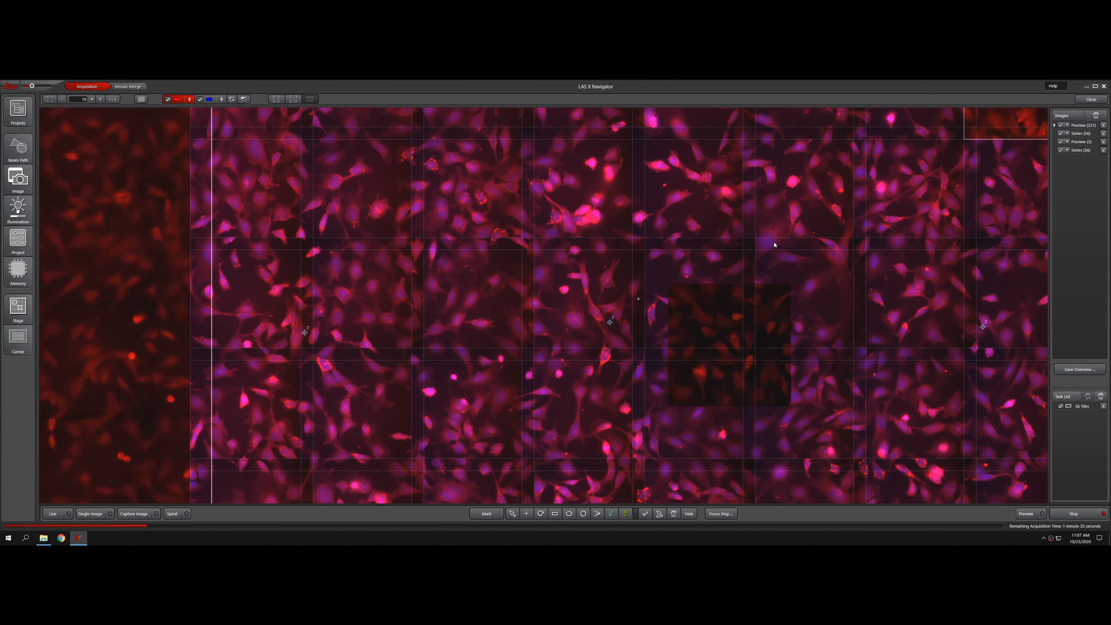
pyautogui.scroll(2, 921, 169)
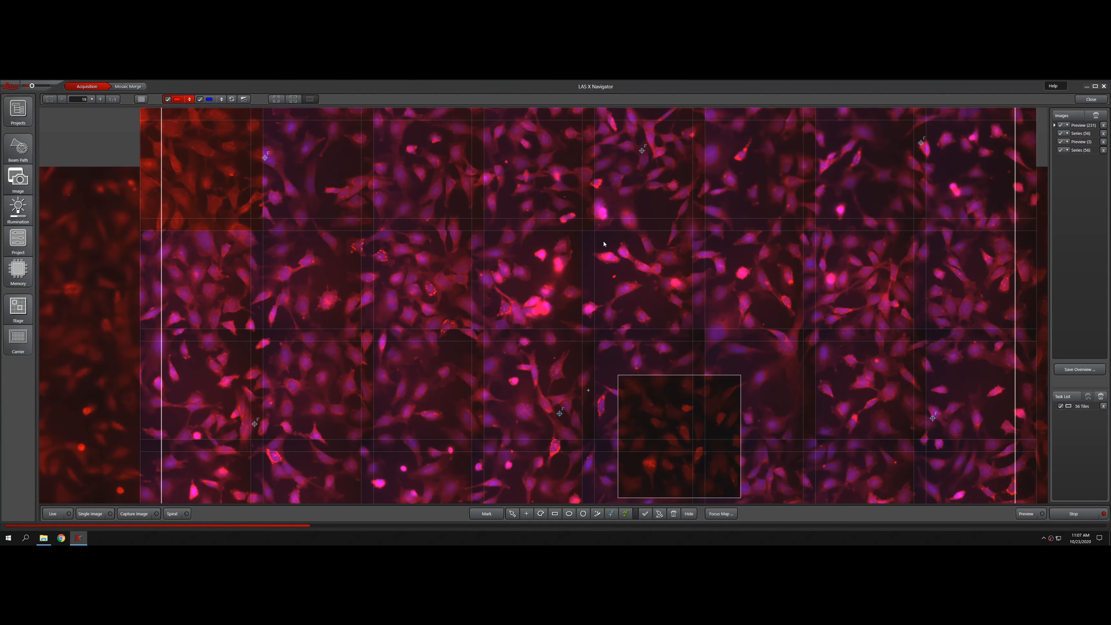
pyautogui.scroll(-5, 604, 244)
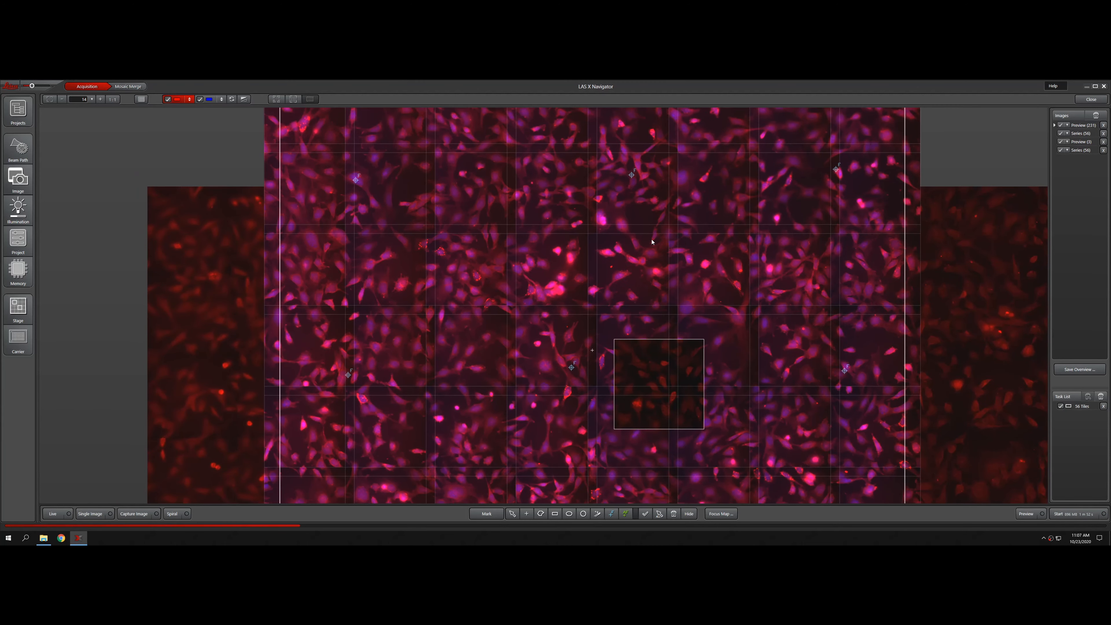
pyautogui.scroll(-4, 652, 242)
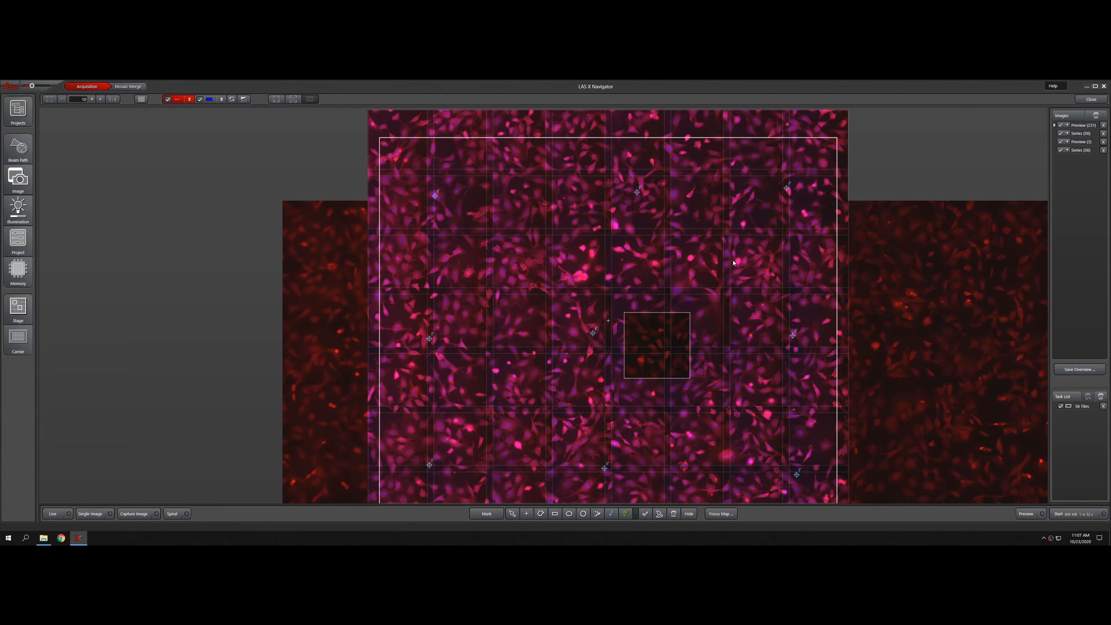
pyautogui.scroll(-1, 726, 276)
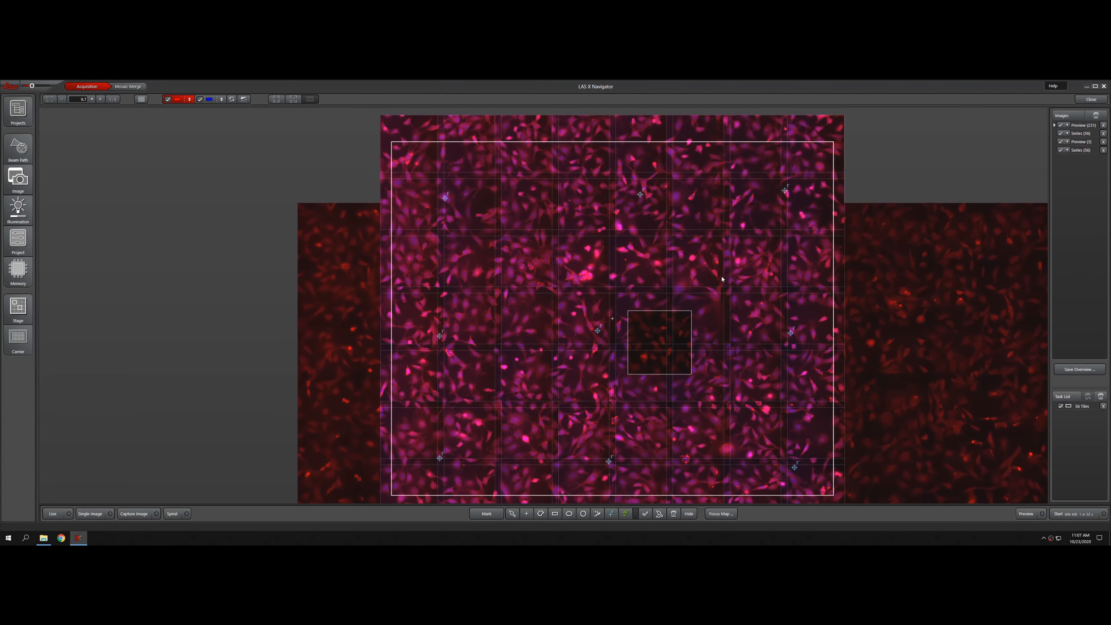
# - Open the focus map, go to its first point, and set that point's Z to the refocused live position
pyautogui.click(721, 514)
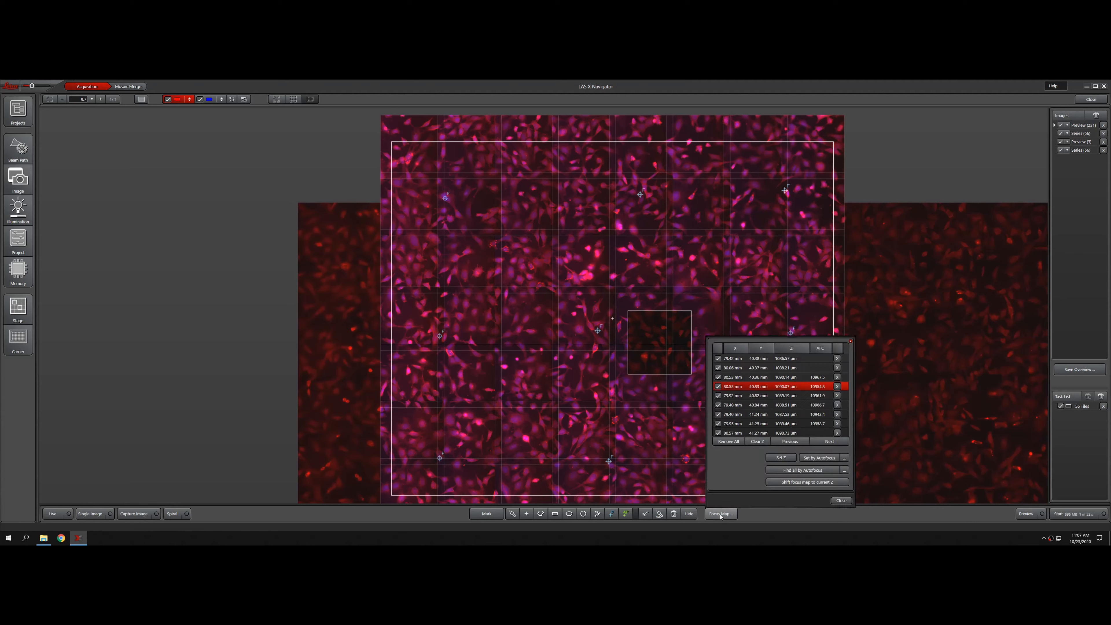
pyautogui.click(775, 361)
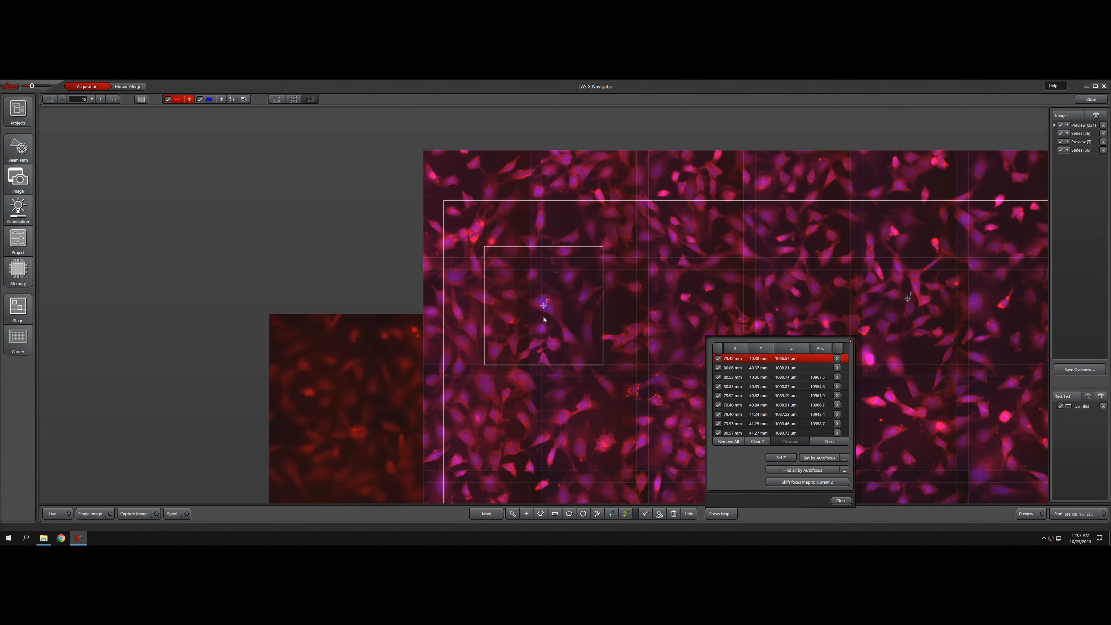
pyautogui.click(59, 511)
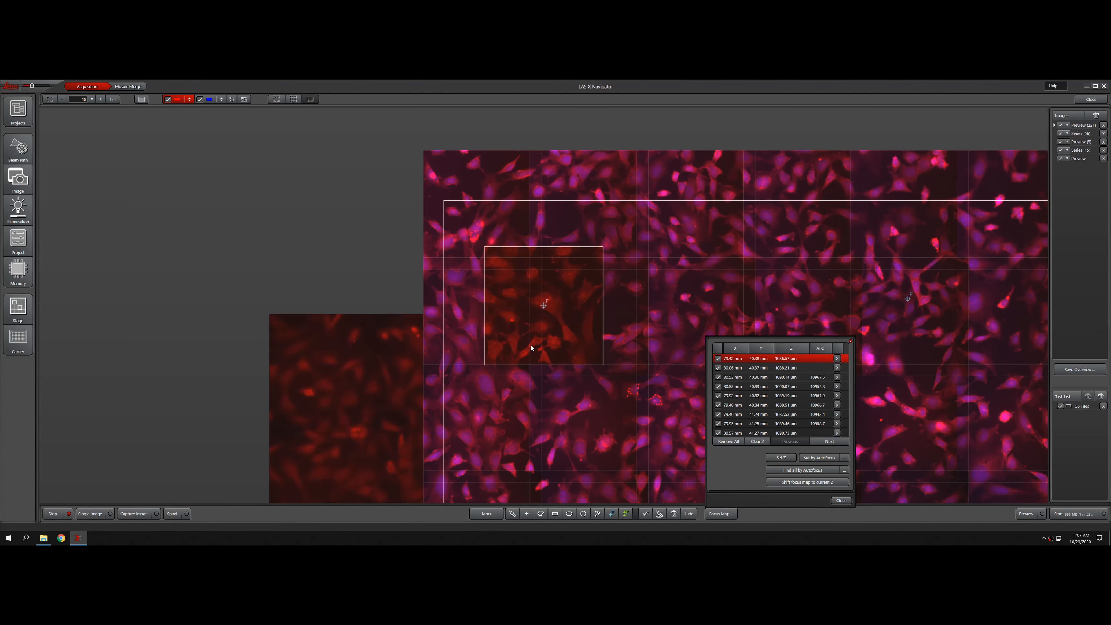
pyautogui.scroll(5, 530, 348)
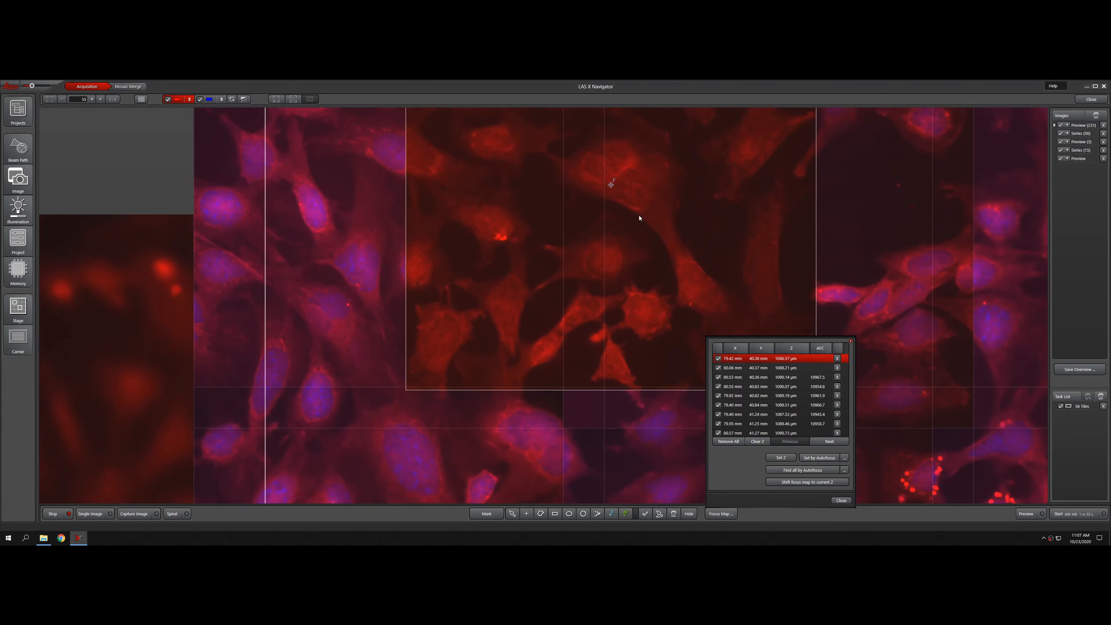
pyautogui.scroll(-1, 639, 218)
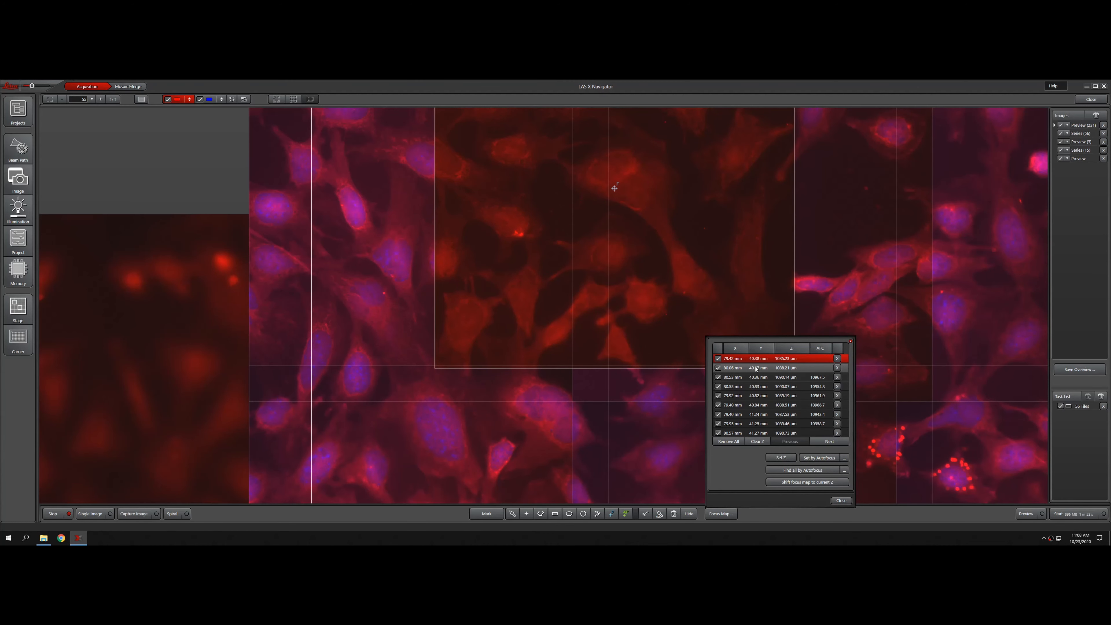
# - Set the Z of the second and third focus map points to their refocused live positions
pyautogui.click(757, 368)
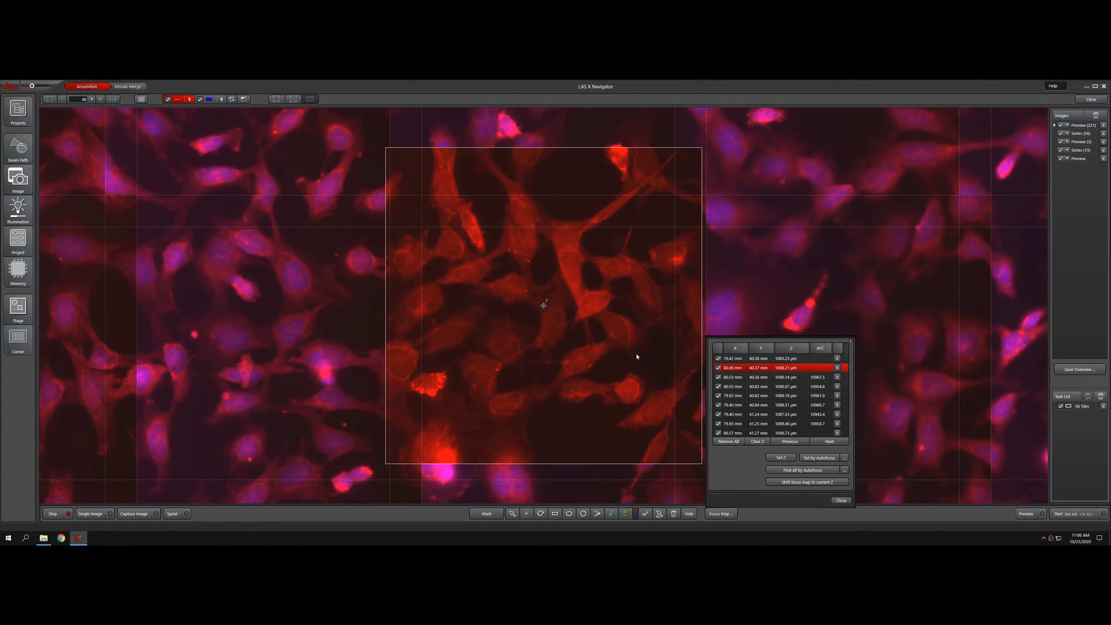
pyautogui.click(780, 457)
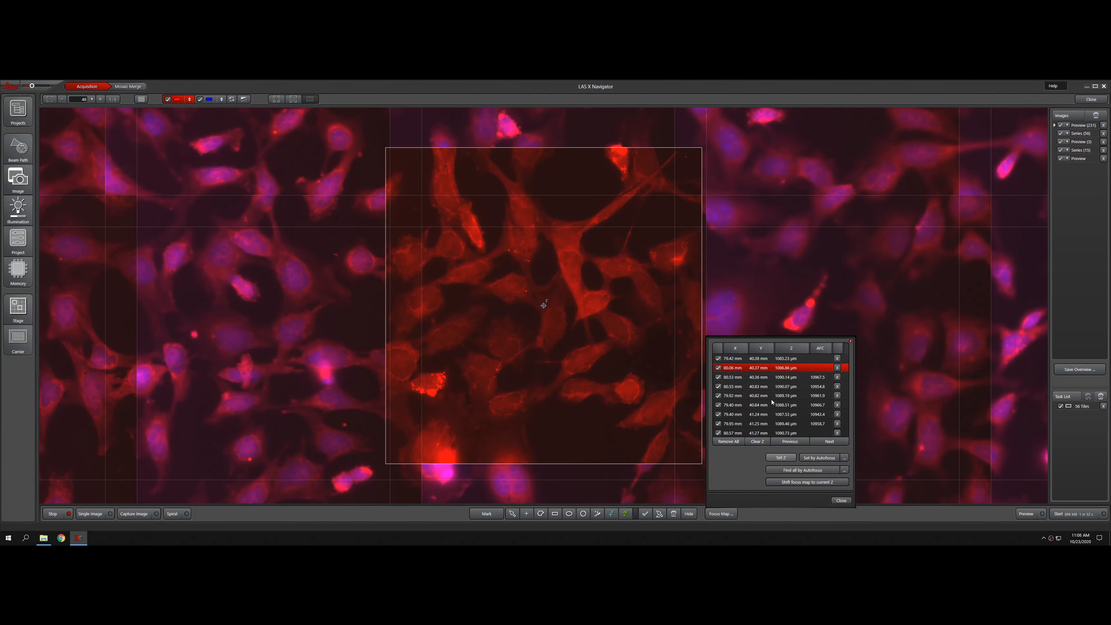
pyautogui.click(761, 379)
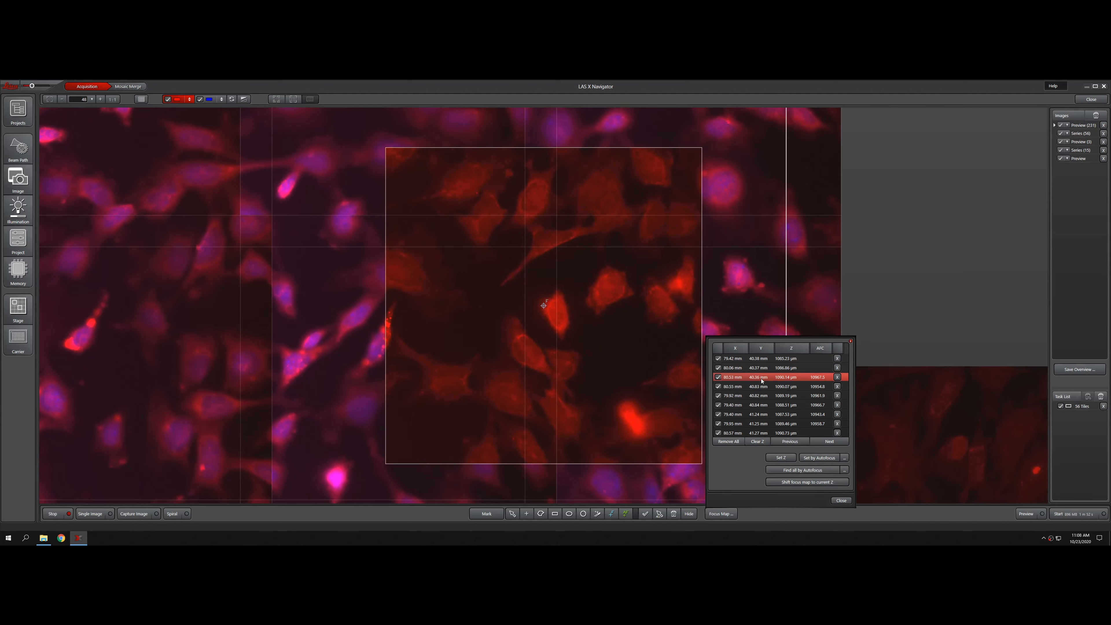
pyautogui.click(780, 458)
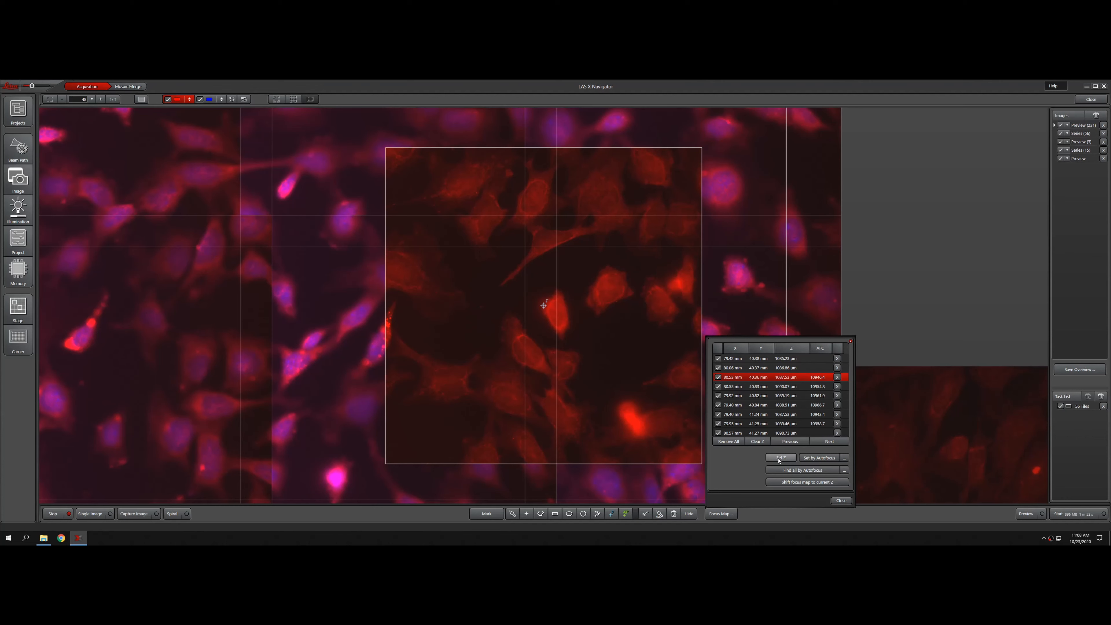
# - Refocus the fourth and fifth focus map points and store the current Z for each
pyautogui.click(760, 387)
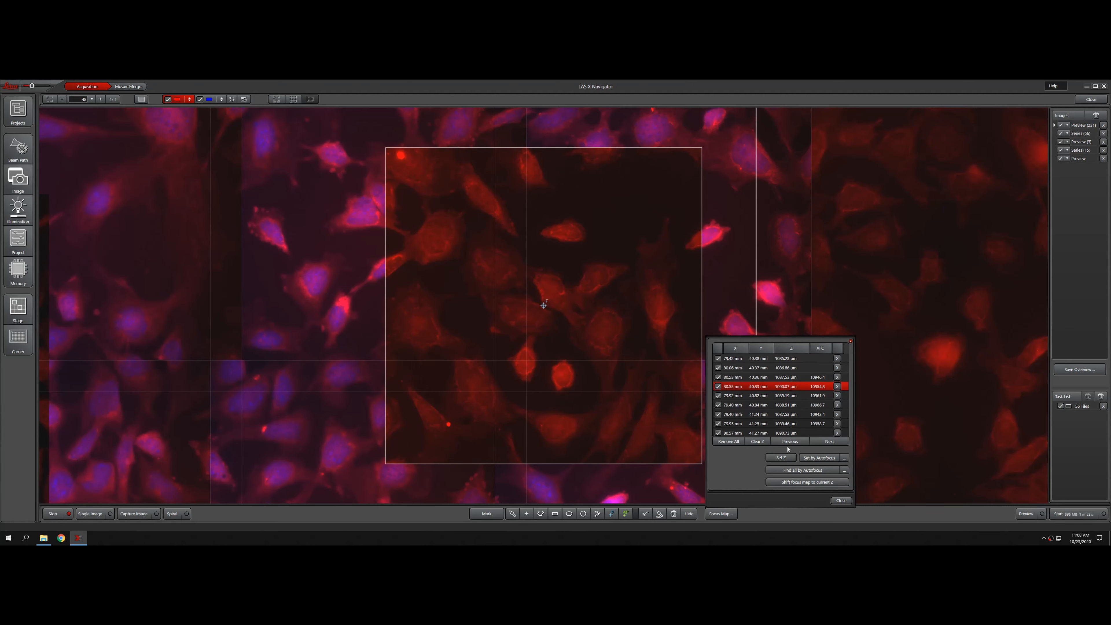
pyautogui.click(781, 457)
pyautogui.click(756, 396)
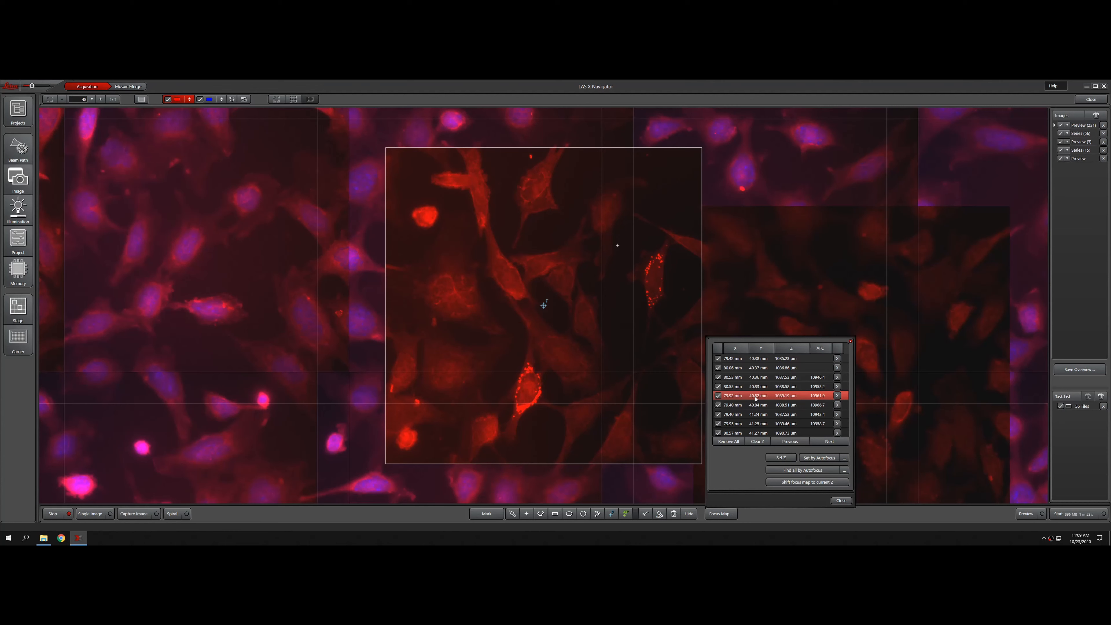
pyautogui.click(781, 458)
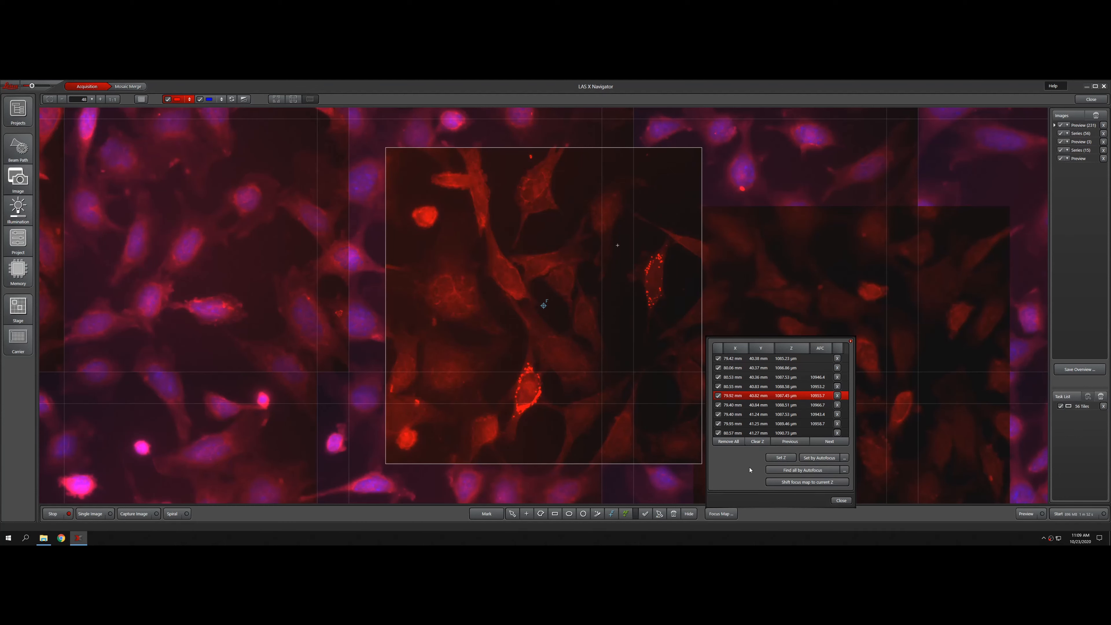
# - Update the Z of the sixth and seventh focus map points from the refocused live image
pyautogui.click(738, 407)
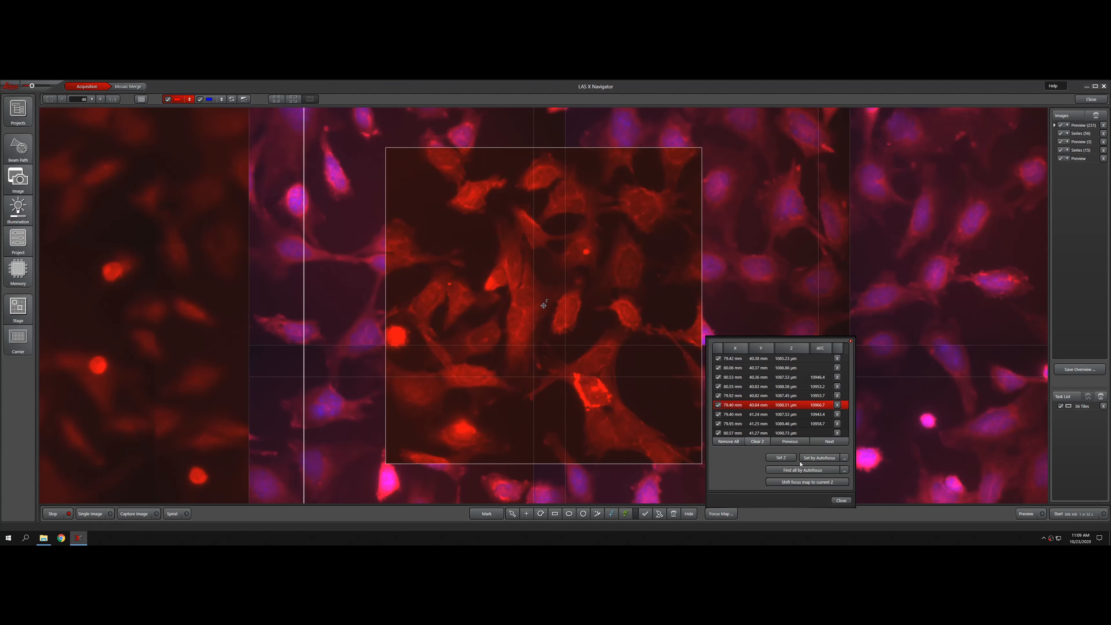
pyautogui.click(784, 459)
pyautogui.click(757, 416)
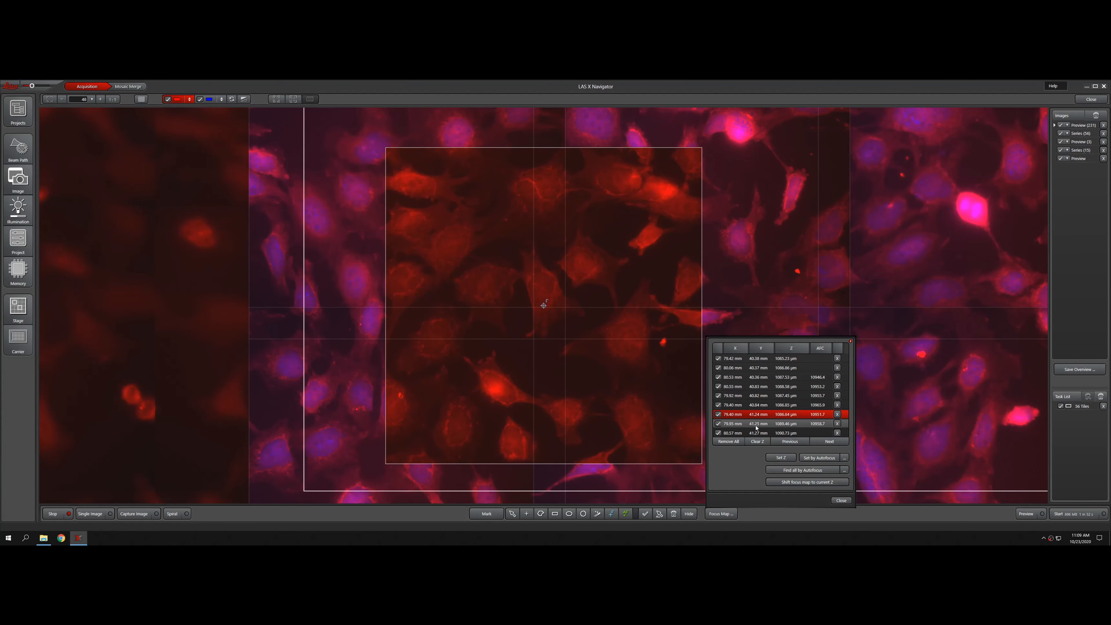
# - Refocus the eighth and ninth focus map points, store the live Z for each, and close the focus map
pyautogui.click(757, 425)
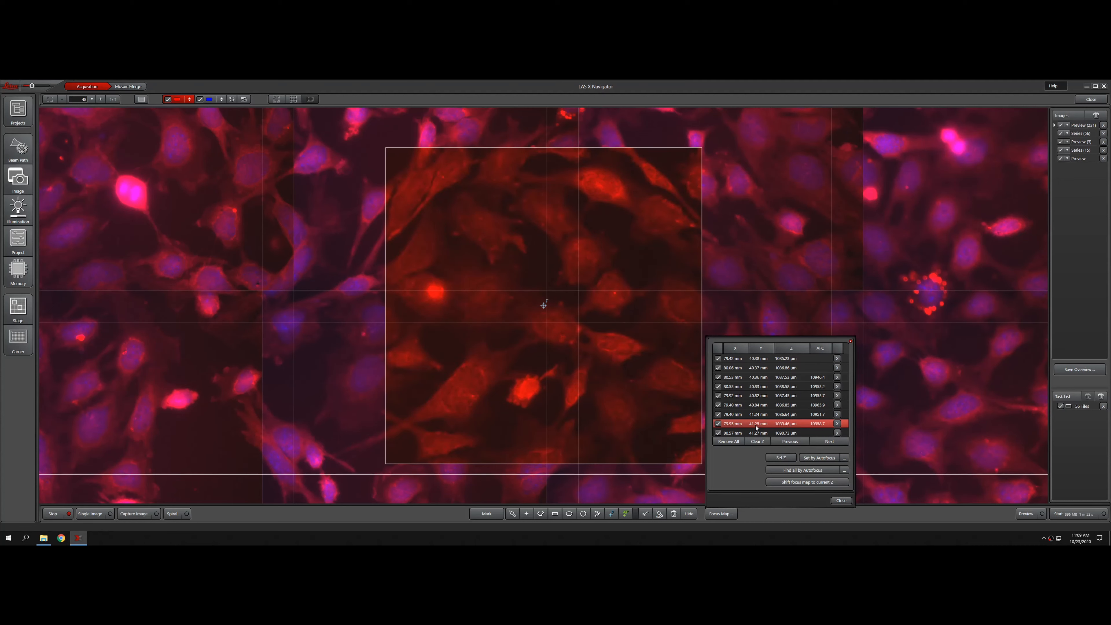
pyautogui.click(781, 459)
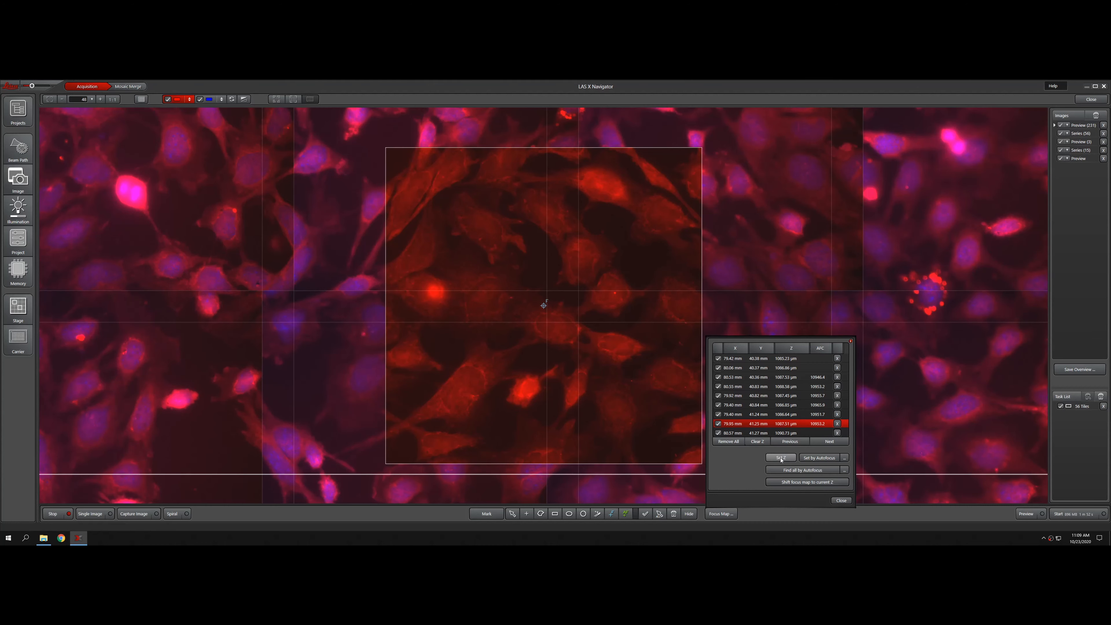
pyautogui.click(758, 436)
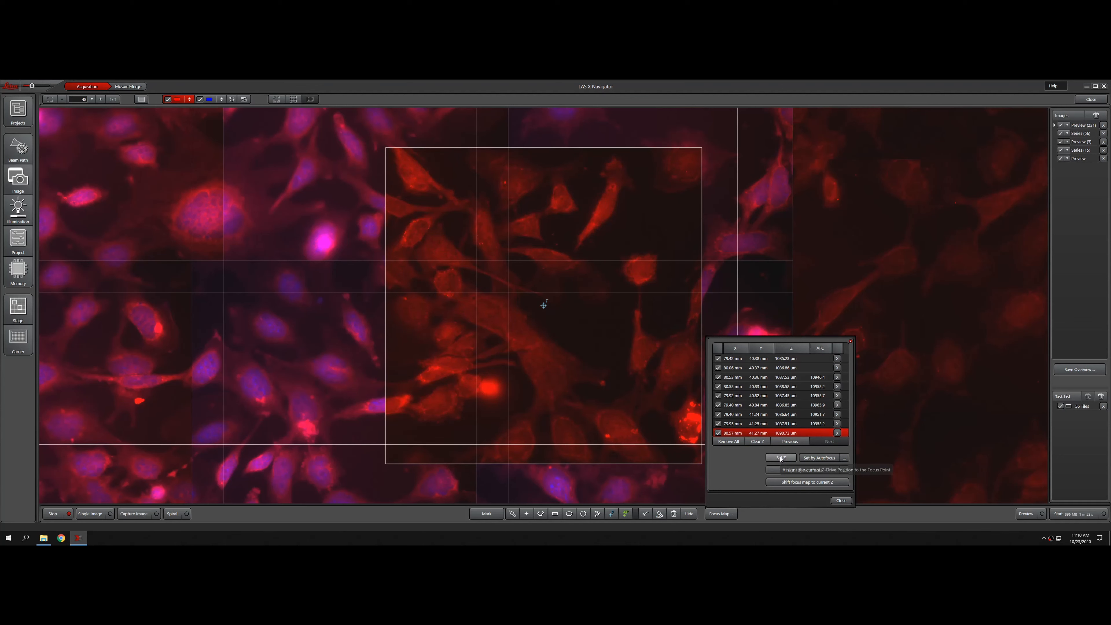
pyautogui.click(841, 501)
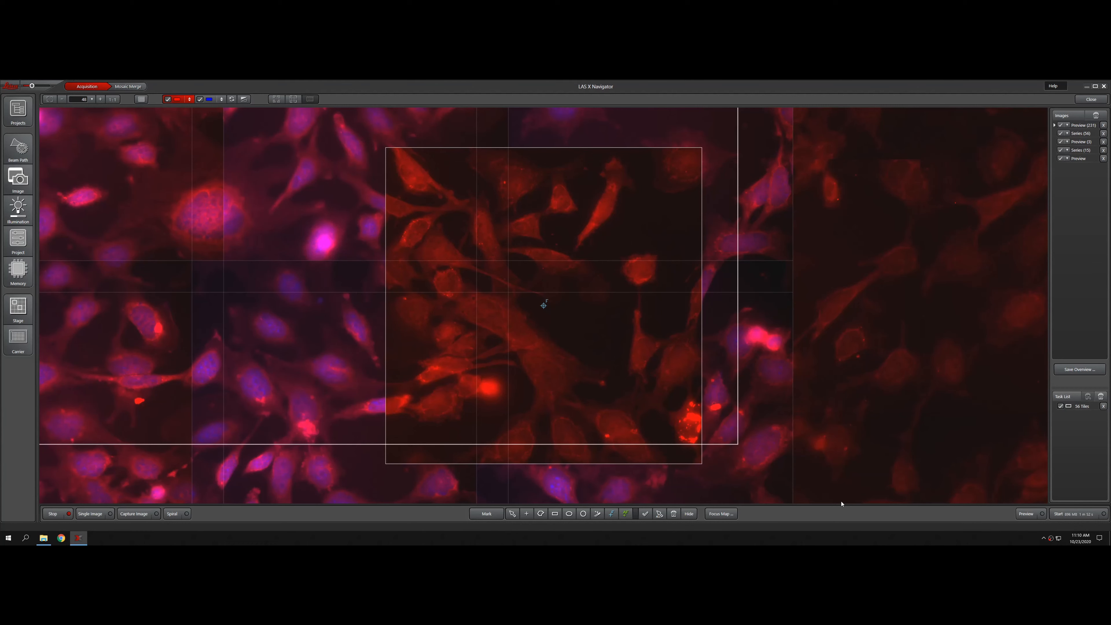
# - Add a tenth focus point at about X 79.62 mm, Y 41.02 mm in the mosaic and set its Z from the refocused live image
pyautogui.scroll(-5, 498, 348)
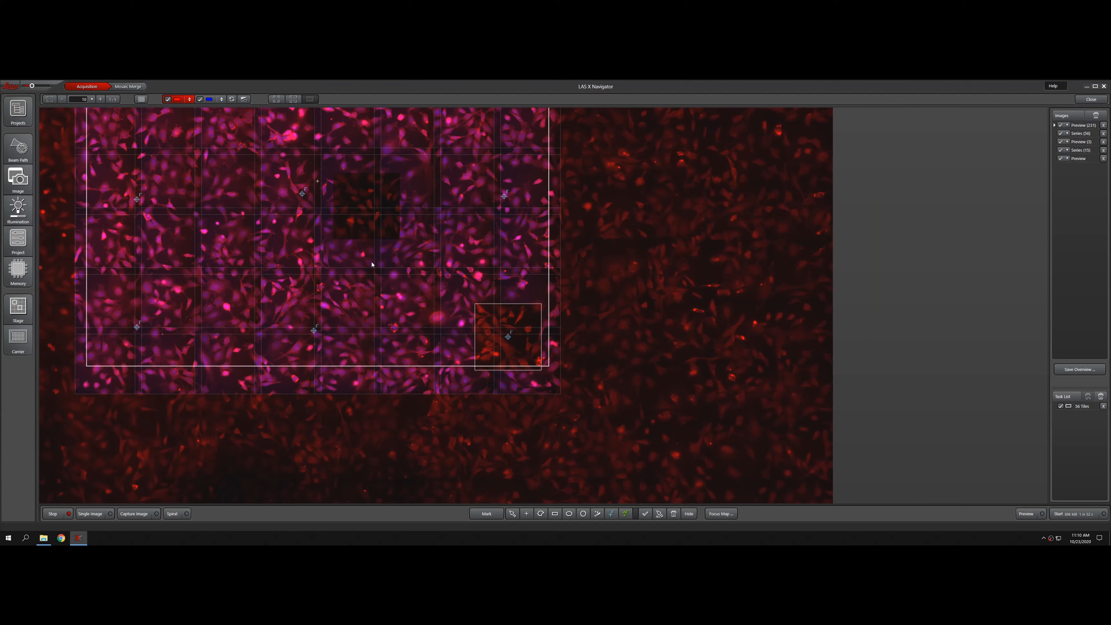
pyautogui.doubleClick(433, 256)
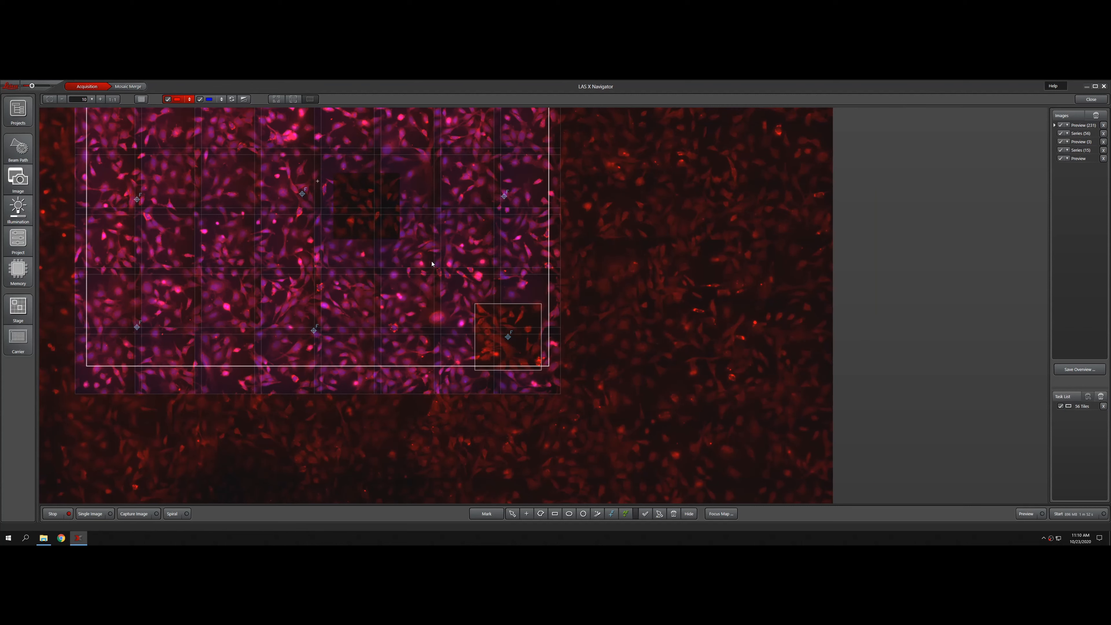
pyautogui.click(612, 514)
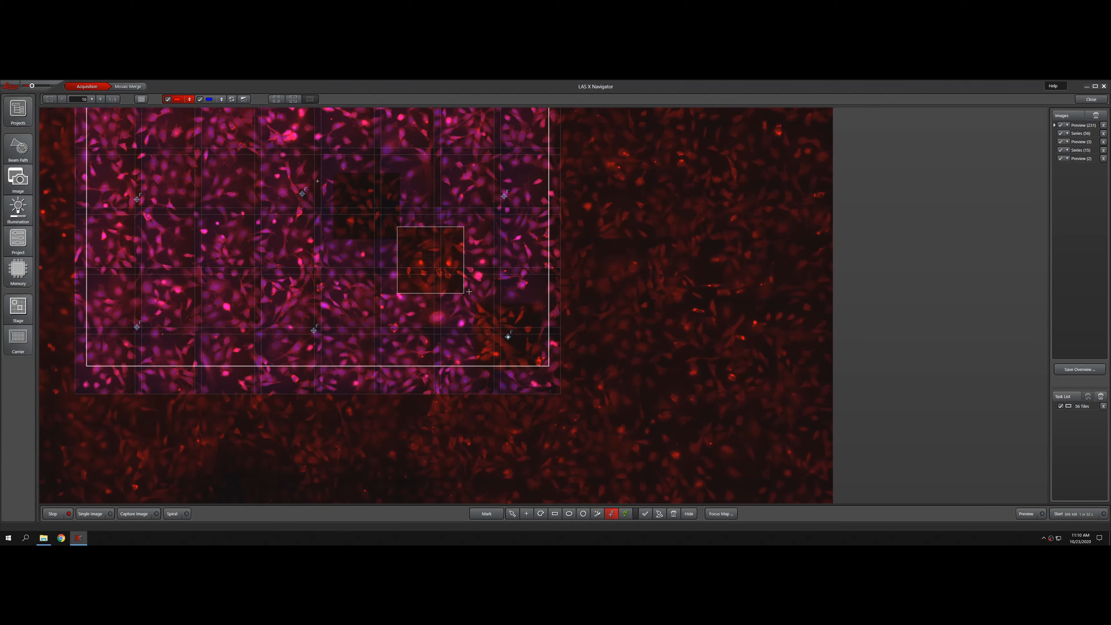
pyautogui.click(209, 257)
pyautogui.click(718, 514)
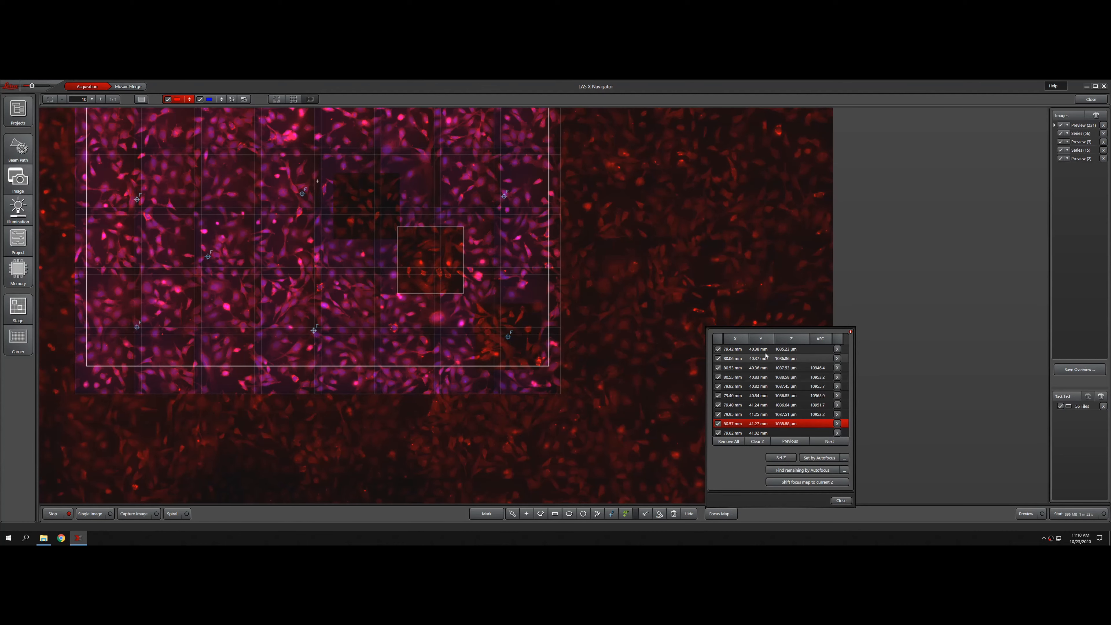
pyautogui.click(756, 433)
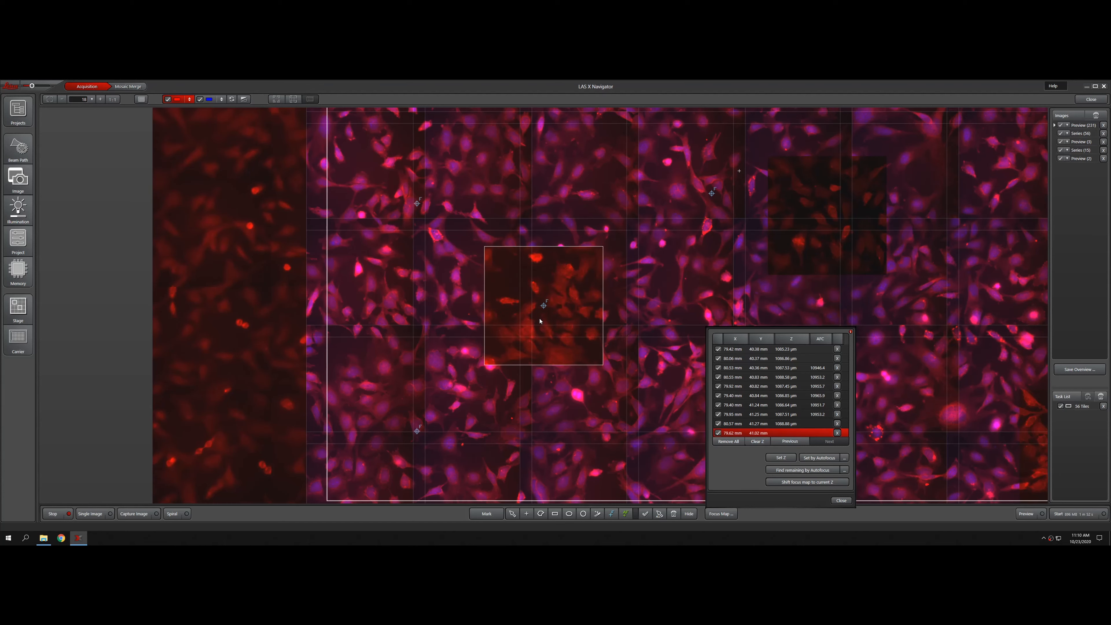
pyautogui.click(781, 458)
pyautogui.click(840, 501)
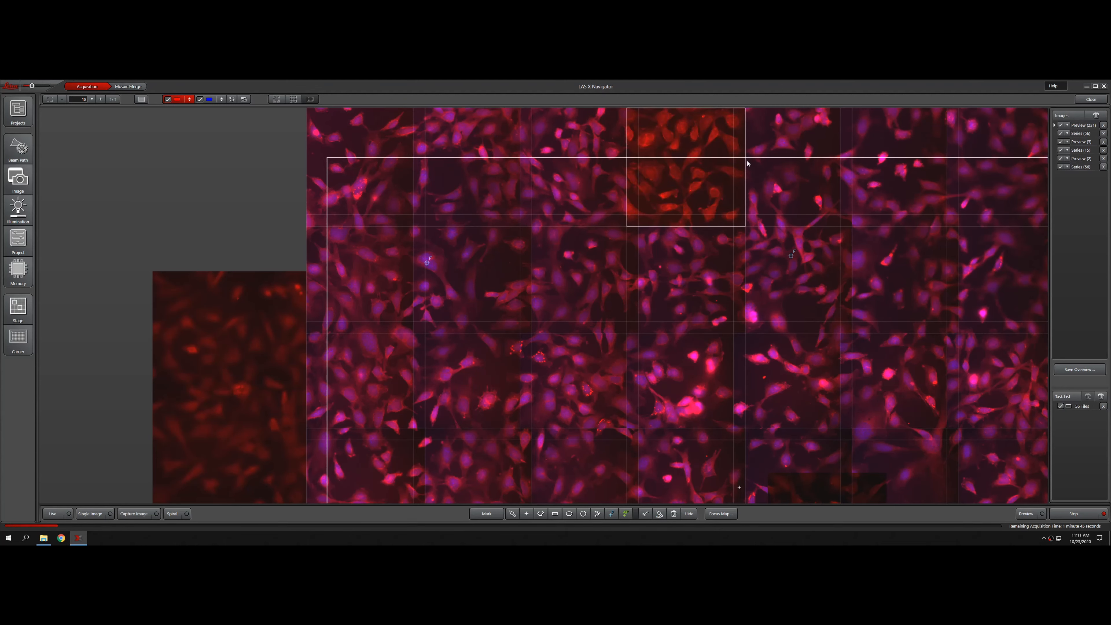
# - Inspect the newly scanned tiles up close and across the whole mosaic for focus and even illumination
pyautogui.scroll(5, 685, 191)
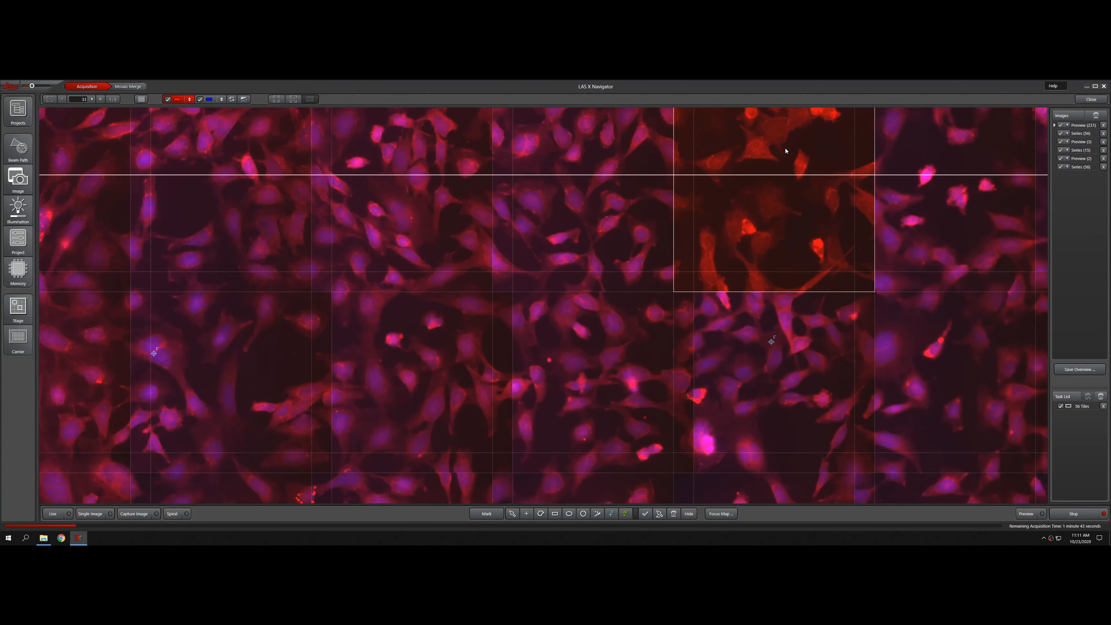
pyautogui.scroll(-3, 407, 230)
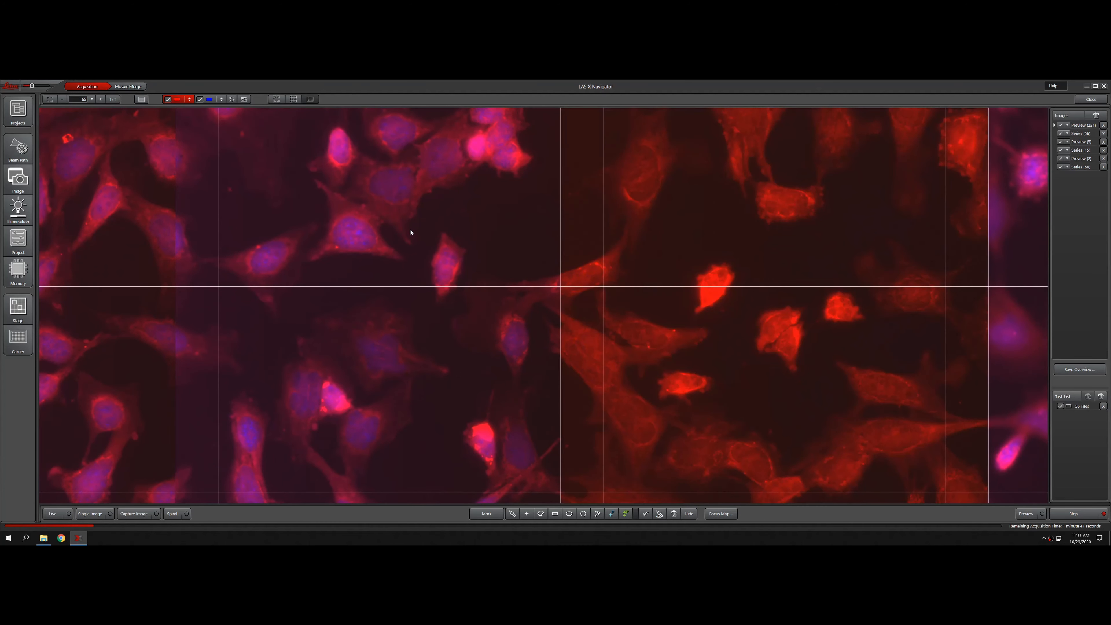
pyautogui.scroll(-2, 410, 232)
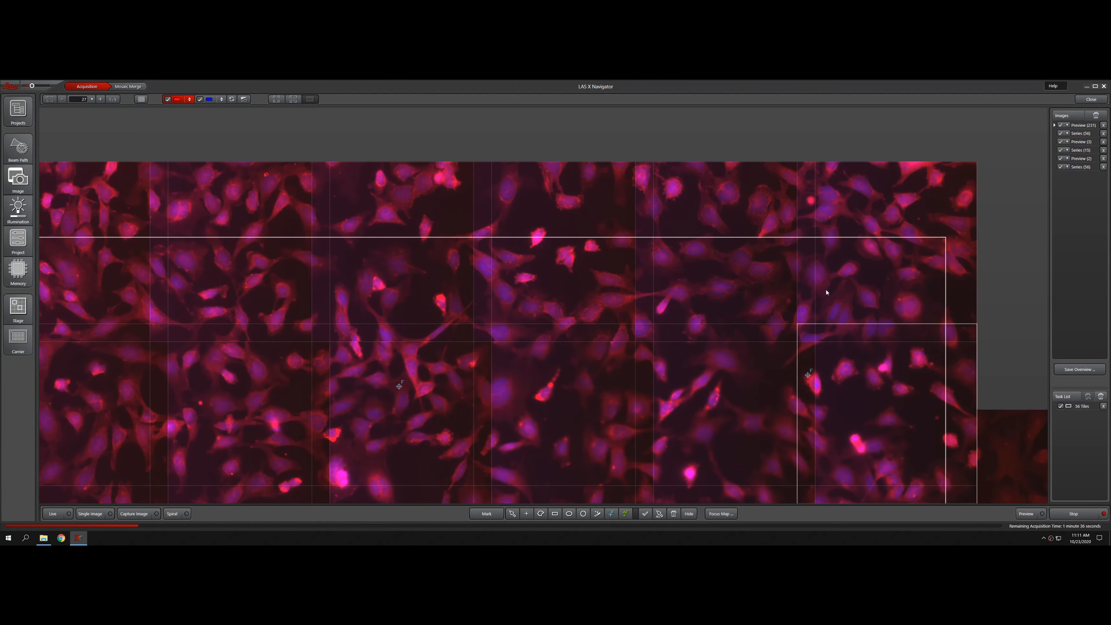
pyautogui.scroll(-5, 826, 292)
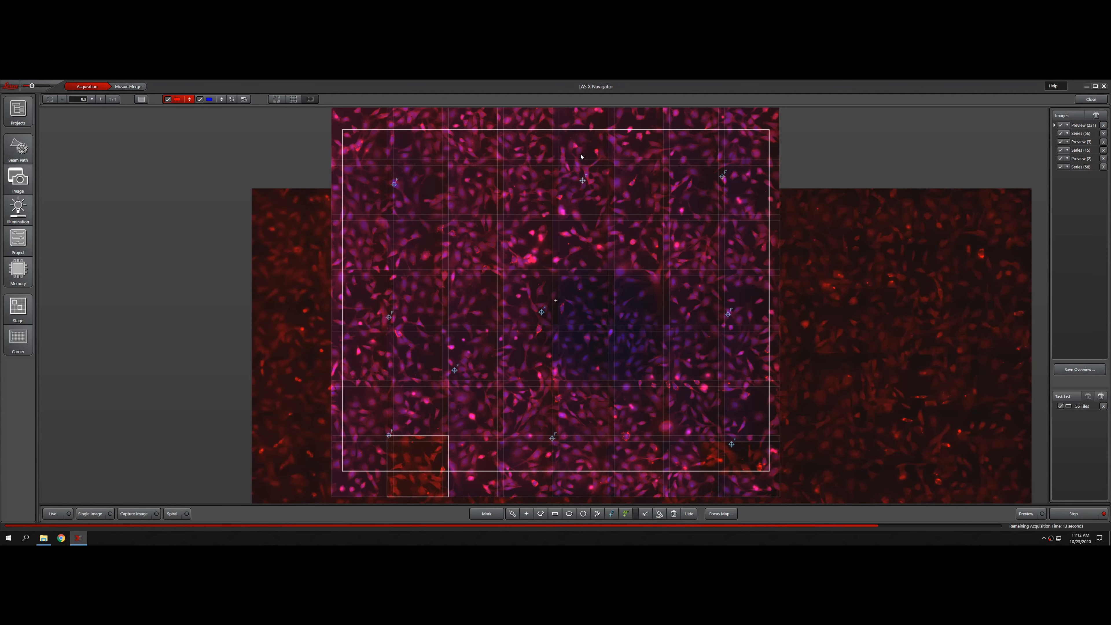
pyautogui.scroll(-2, 526, 239)
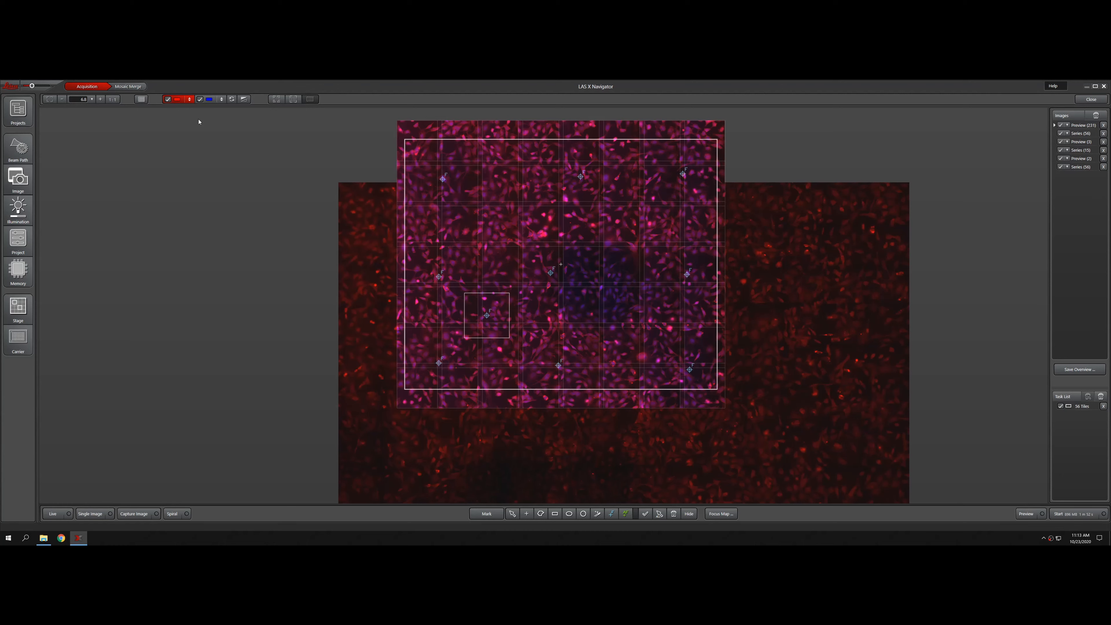
# - Compare TileScan 2 with TileScan 2_Merged from Project001 in the mosaic merge view to judge the stitching
pyautogui.click(138, 86)
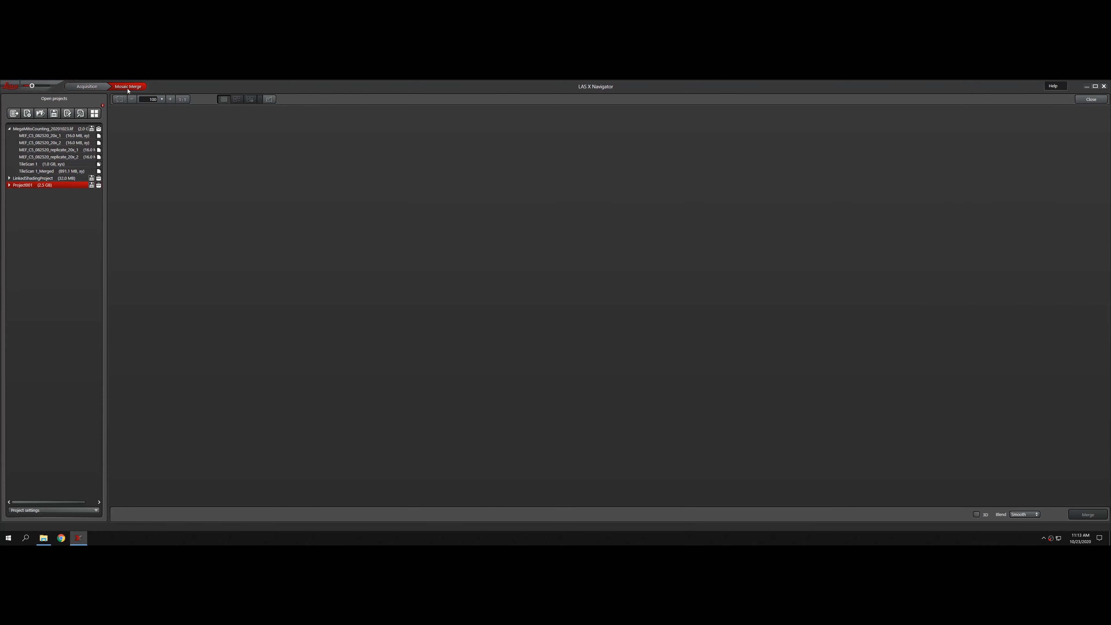
pyautogui.click(9, 186)
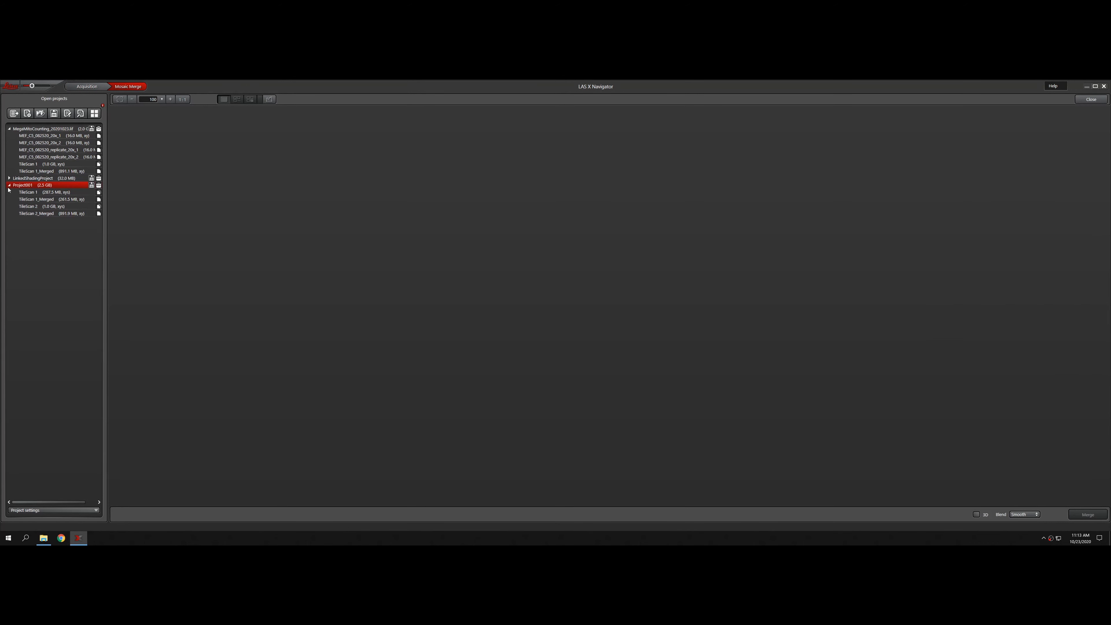
pyautogui.click(27, 214)
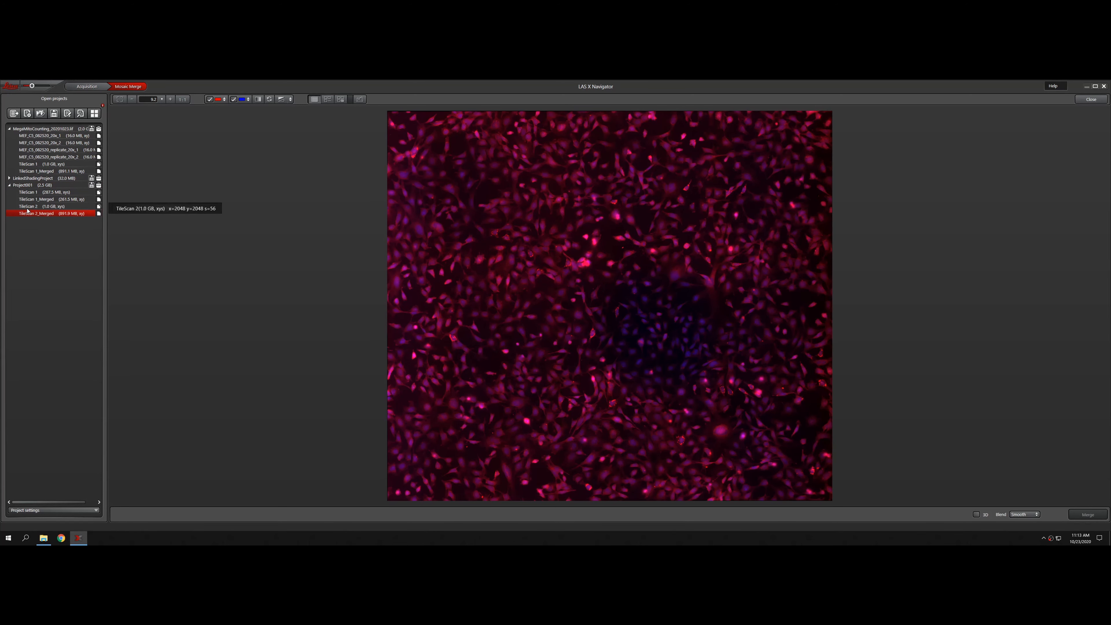
pyautogui.click(27, 209)
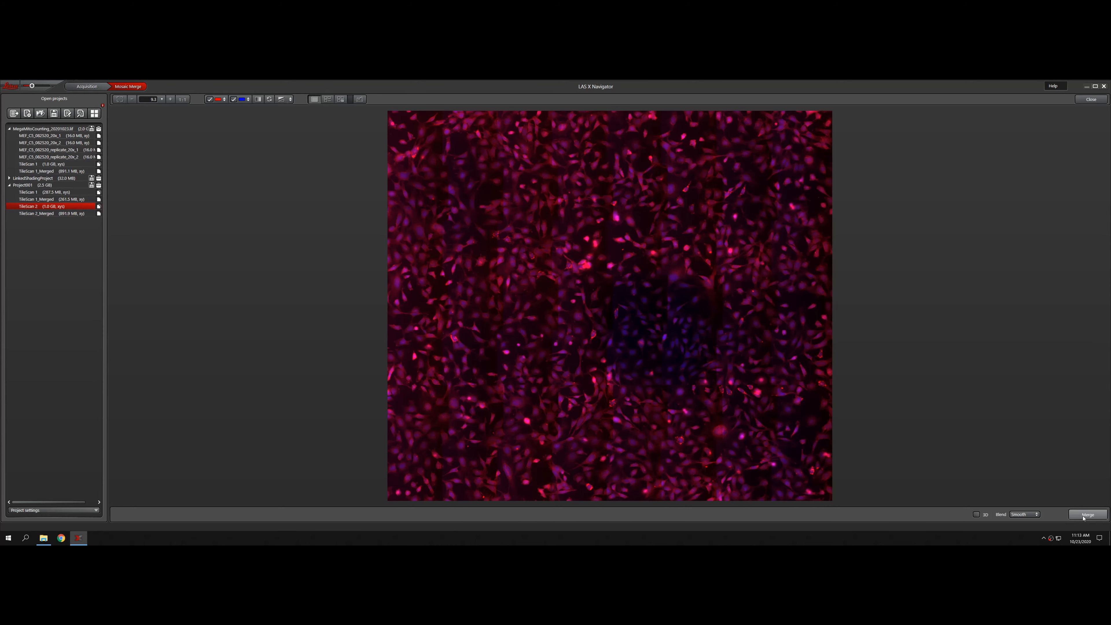
pyautogui.click(33, 213)
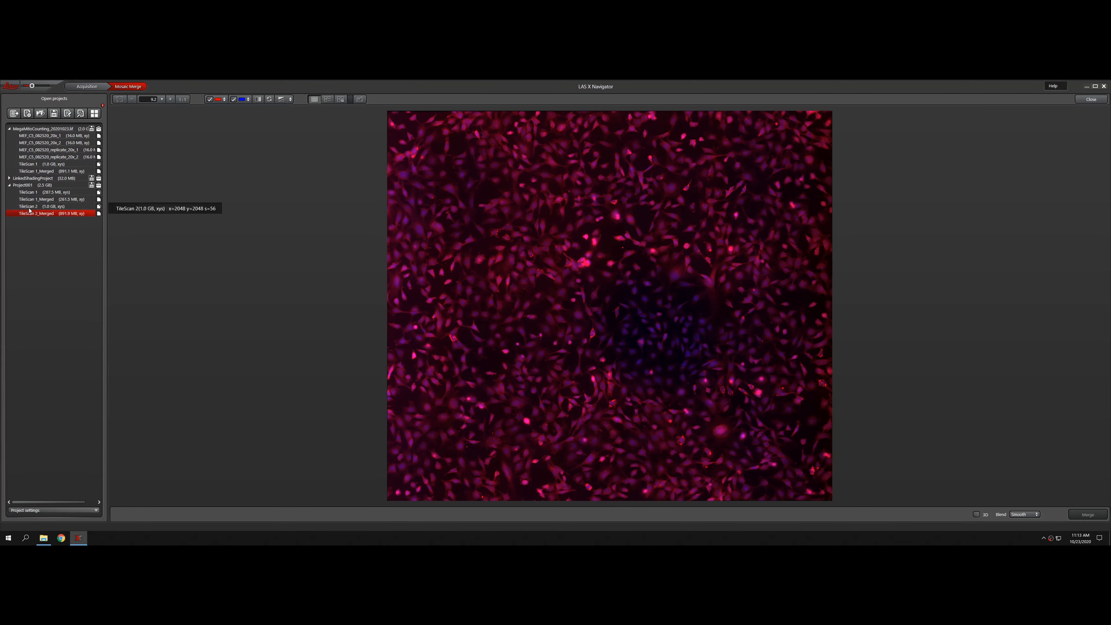
pyautogui.click(29, 209)
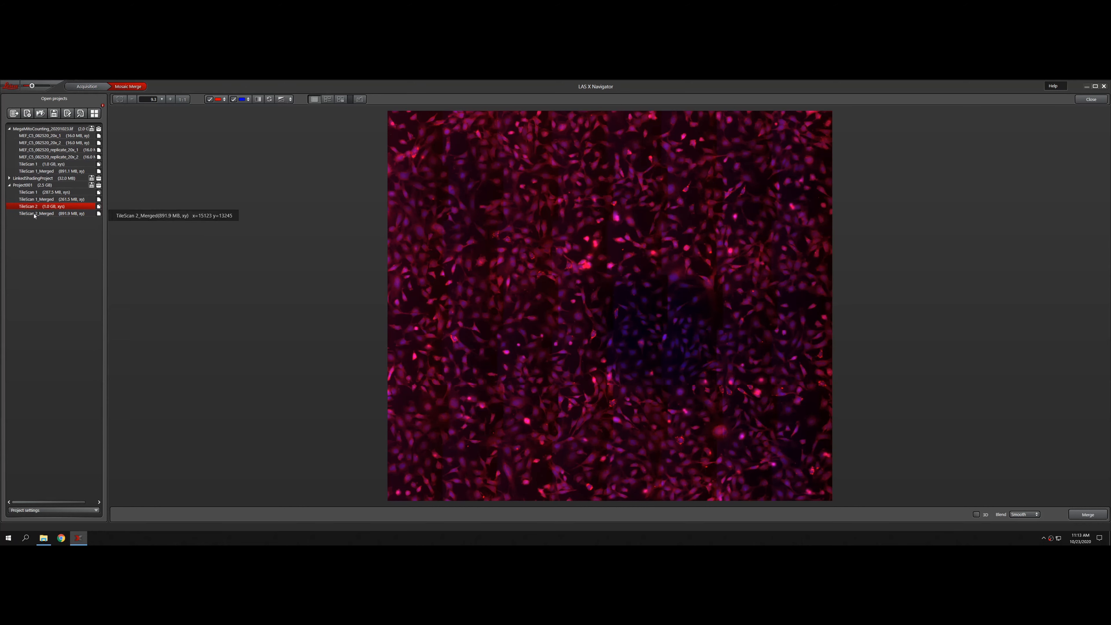
pyautogui.click(37, 215)
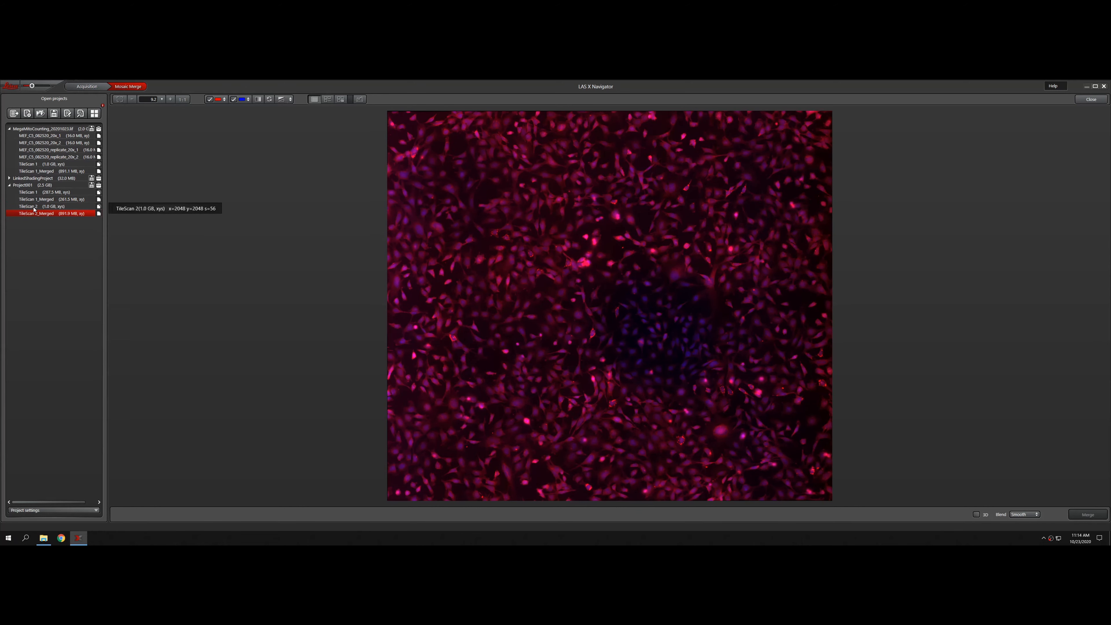
pyautogui.click(33, 209)
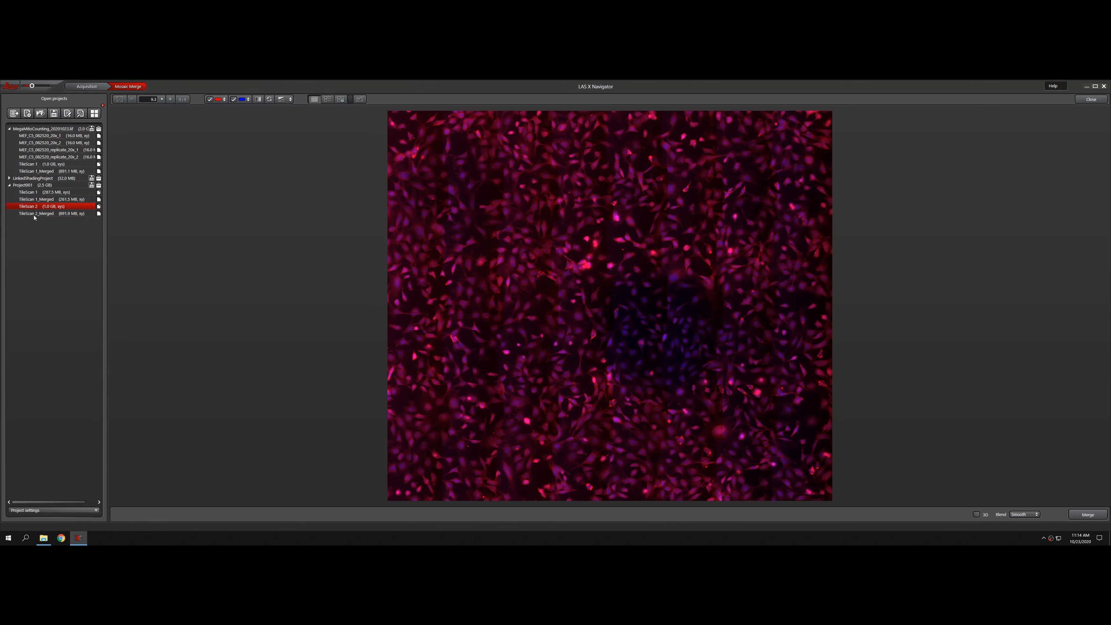
pyautogui.click(34, 215)
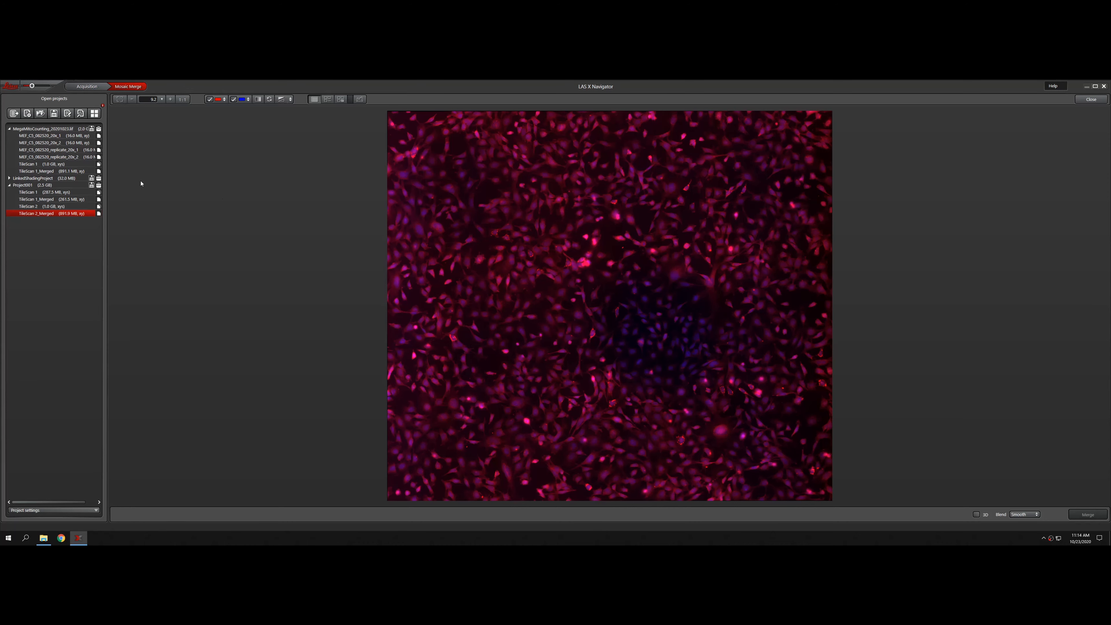
# - Leave the Navigator, show only the red channel of TileScan 2_Merged, set its black level to 0 and lower its white level
pyautogui.click(1091, 99)
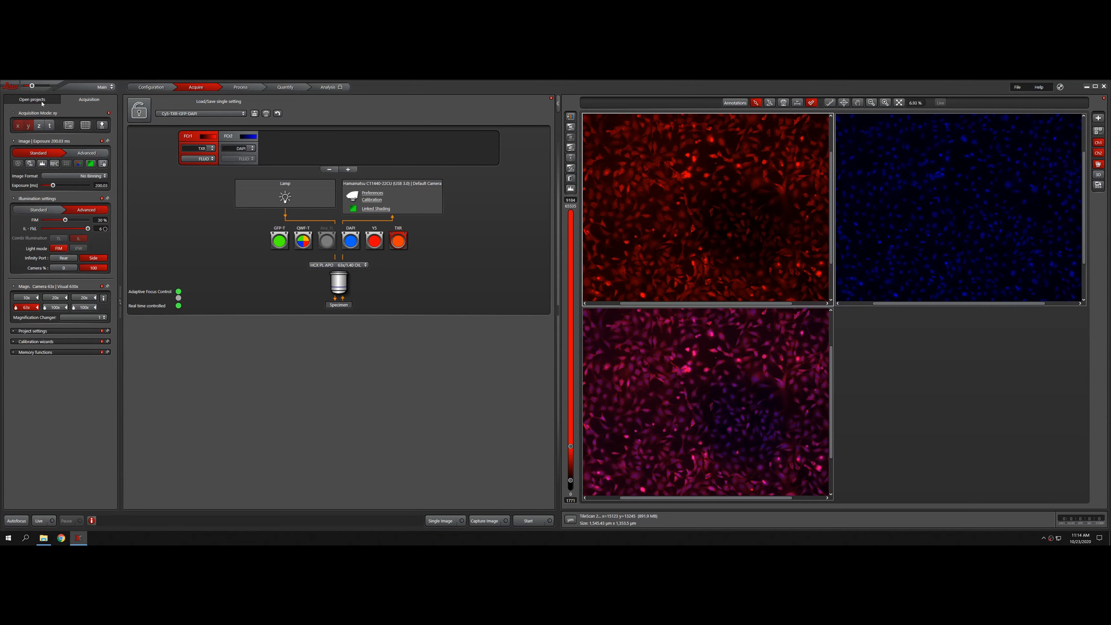
pyautogui.click(42, 102)
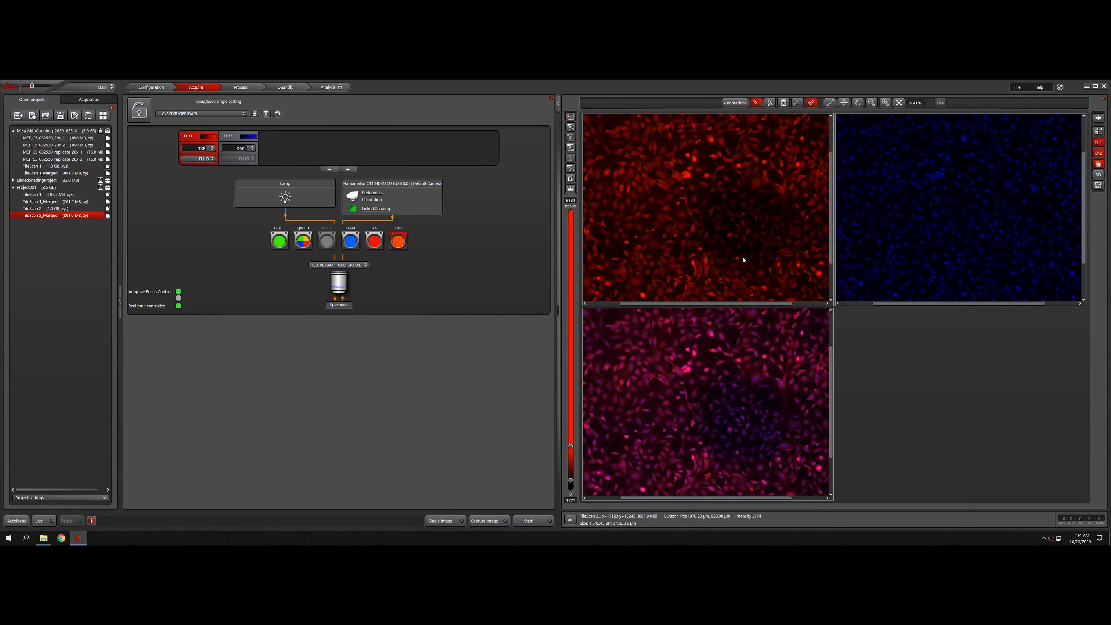
pyautogui.doubleClick(705, 228)
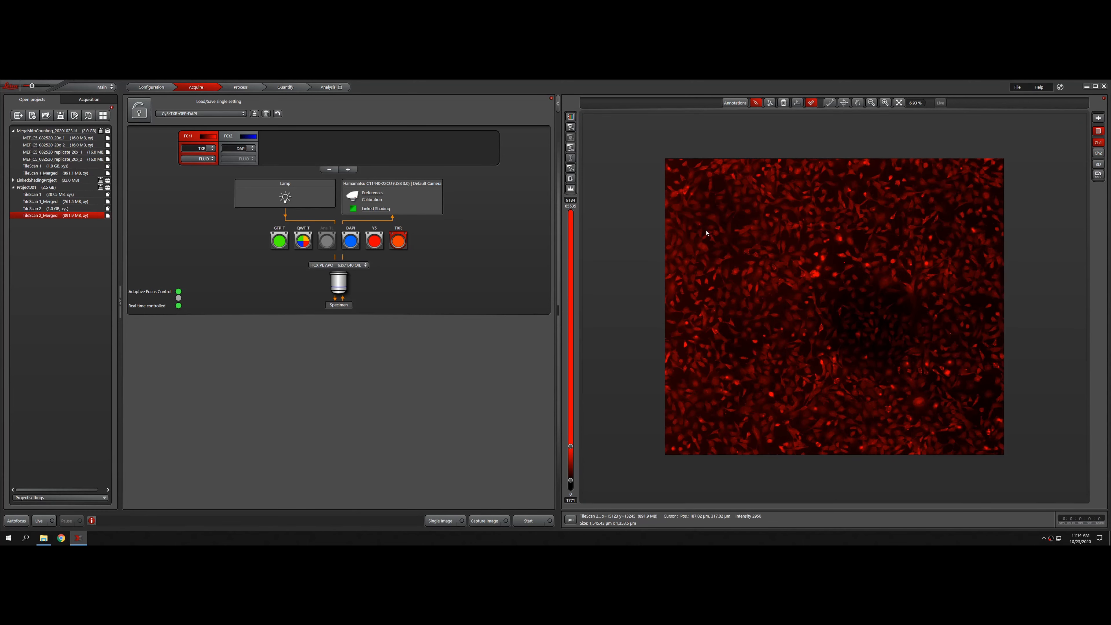
pyautogui.moveTo(570, 481); pyautogui.dragTo(573, 494)
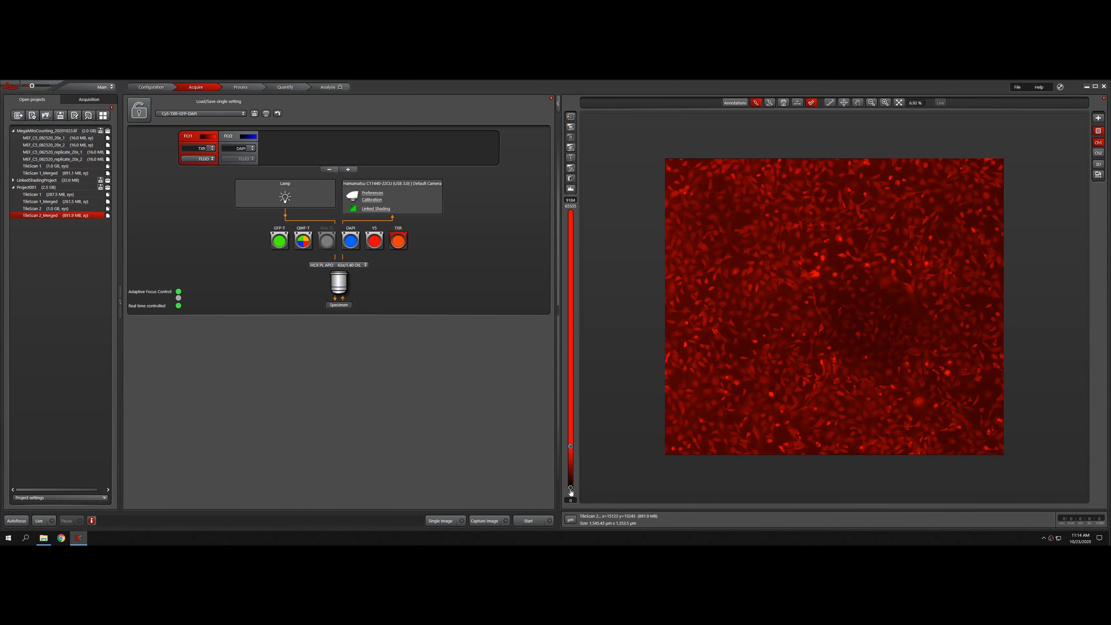
pyautogui.moveTo(570, 448); pyautogui.dragTo(570, 472)
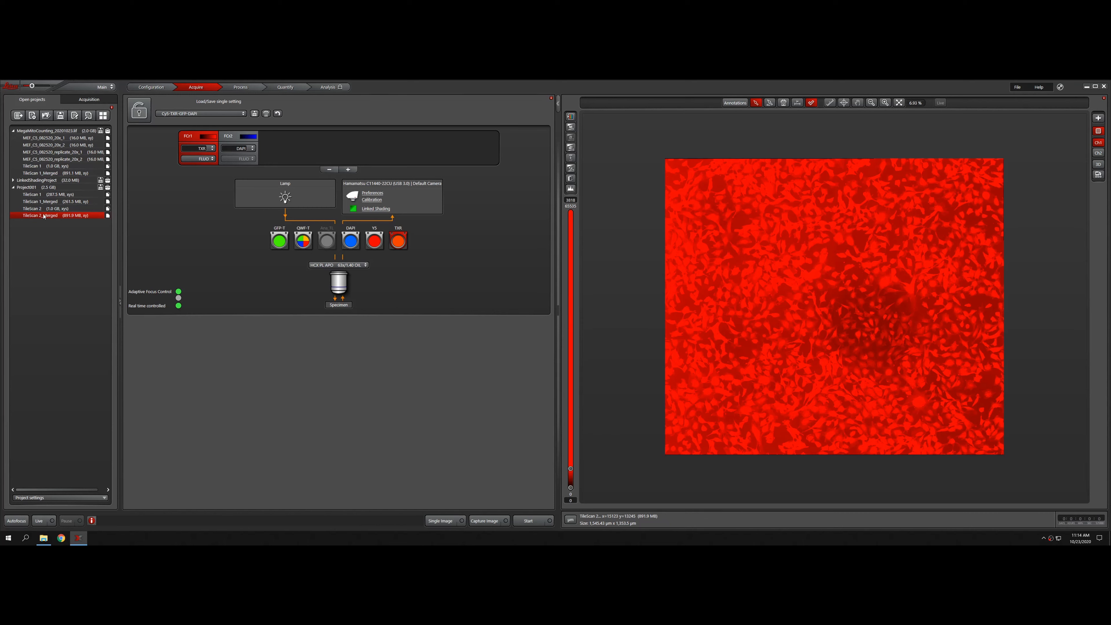
# - Compare the red background of the earlier project's TileScan 1_Merged with that of Project001's TileScan 2_Merged
pyautogui.click(35, 202)
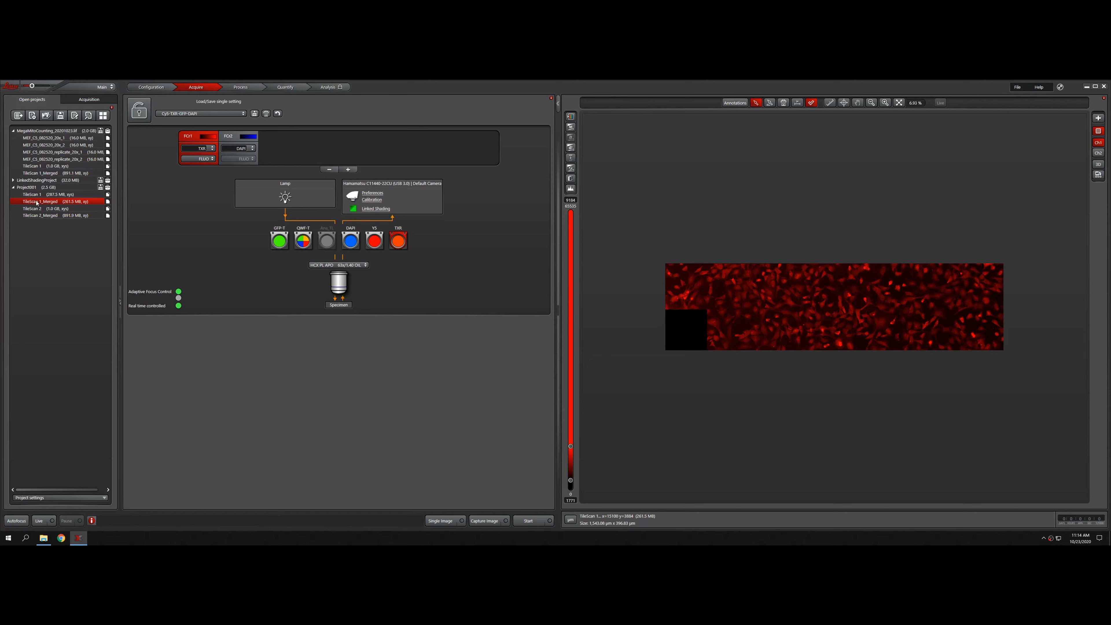
pyautogui.click(33, 174)
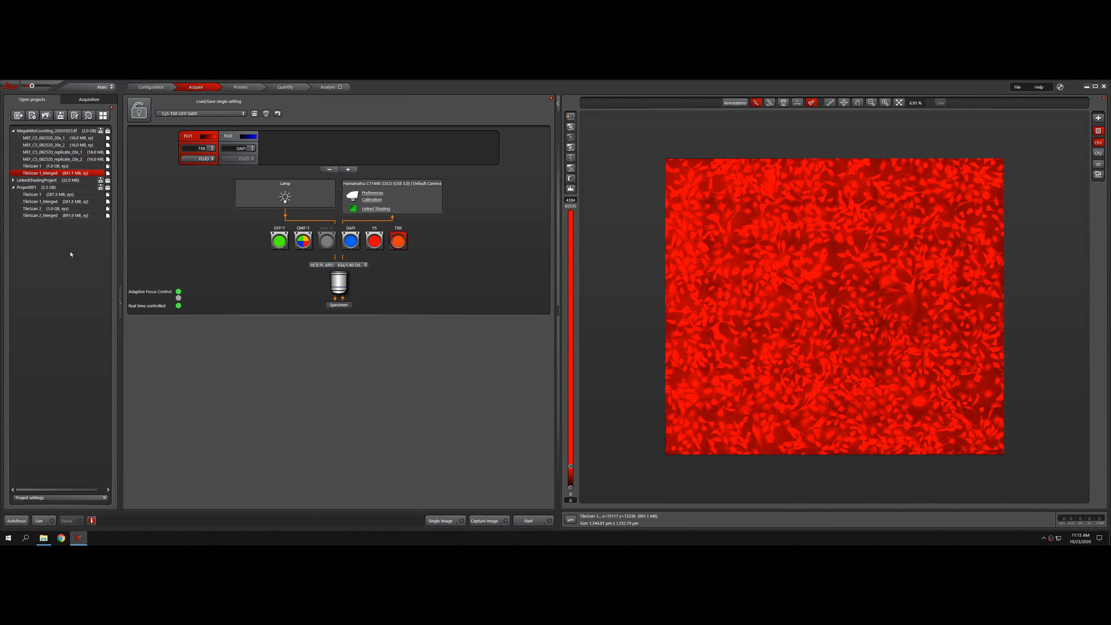
pyautogui.click(35, 217)
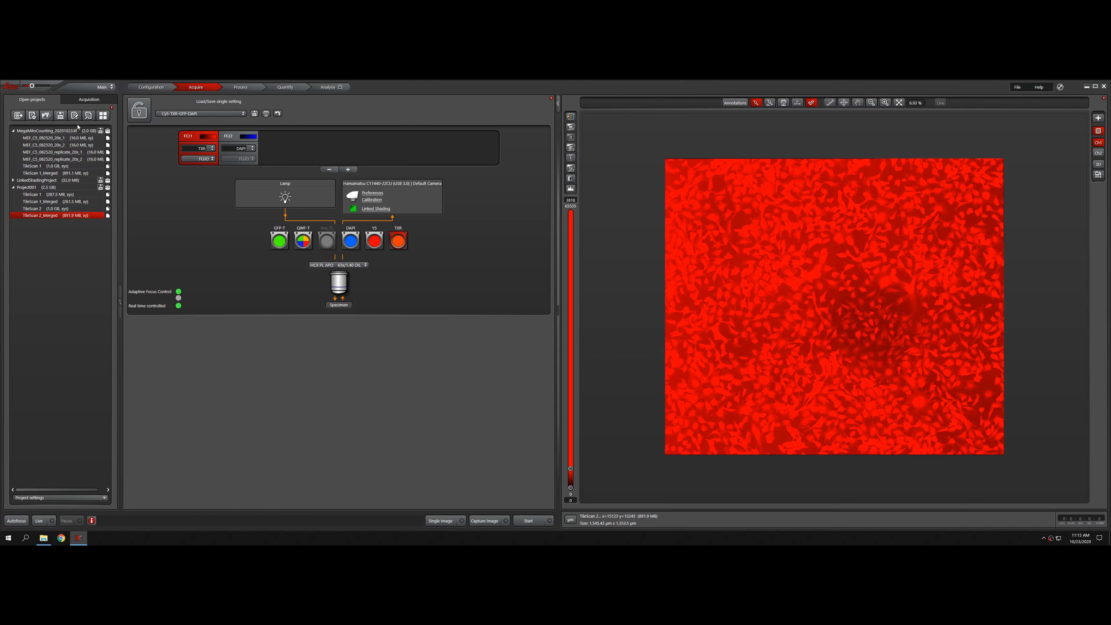
# - Open the Linked Shading settings and bring up the wizard's preparation instructions for acquiring a shading reference
pyautogui.click(88, 99)
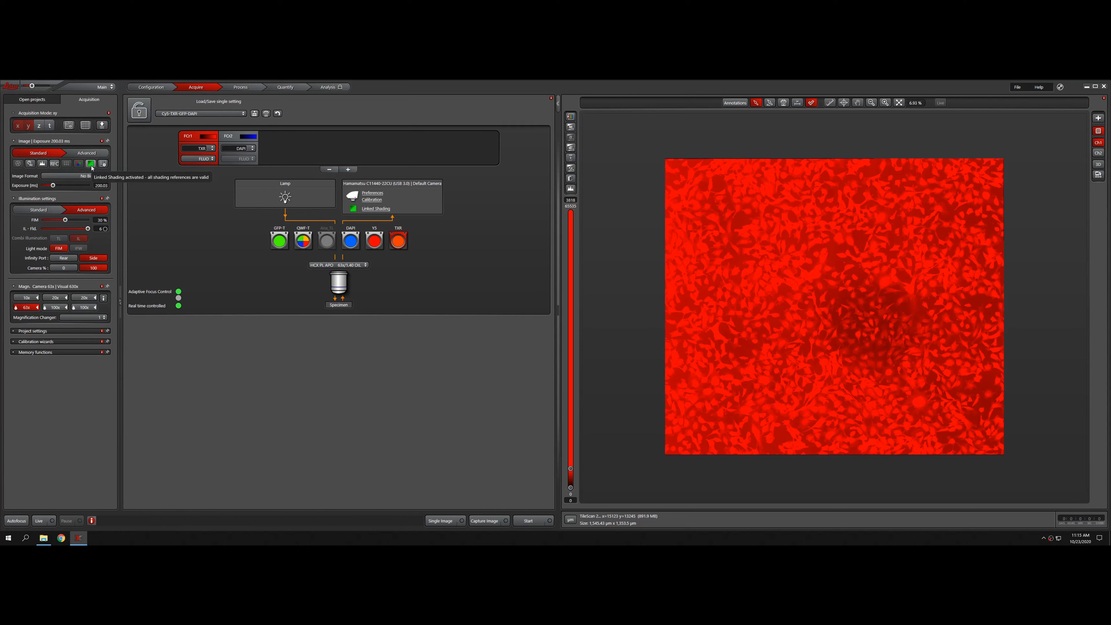
pyautogui.click(90, 164)
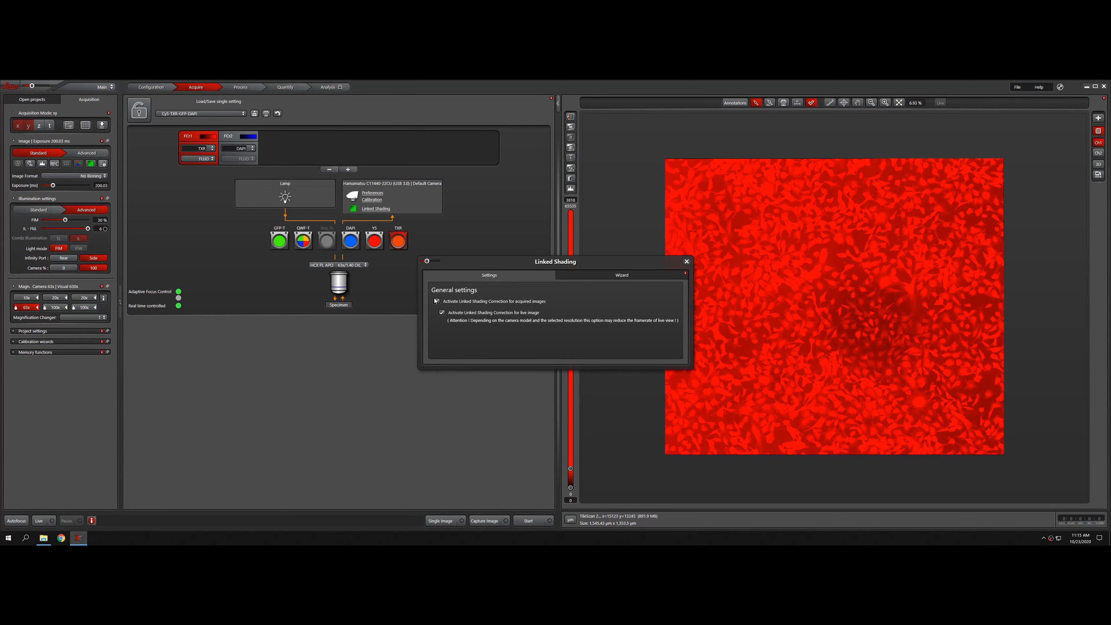
pyautogui.click(581, 277)
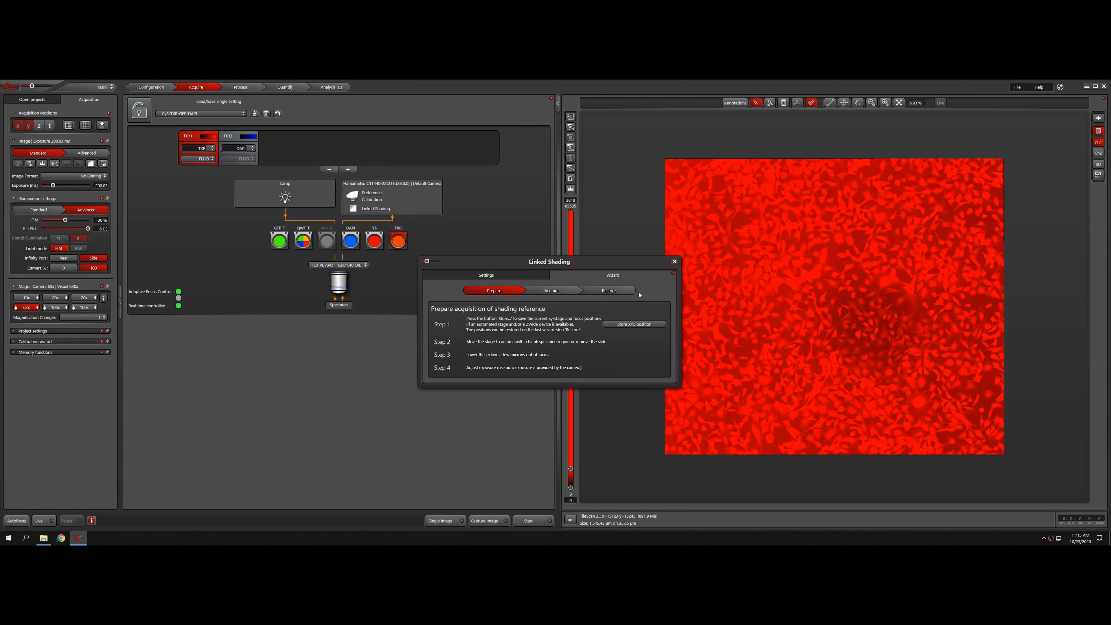
# - Close the Linked Shading wizard and return to the acquisition view of the LAS X Navigator
pyautogui.click(674, 261)
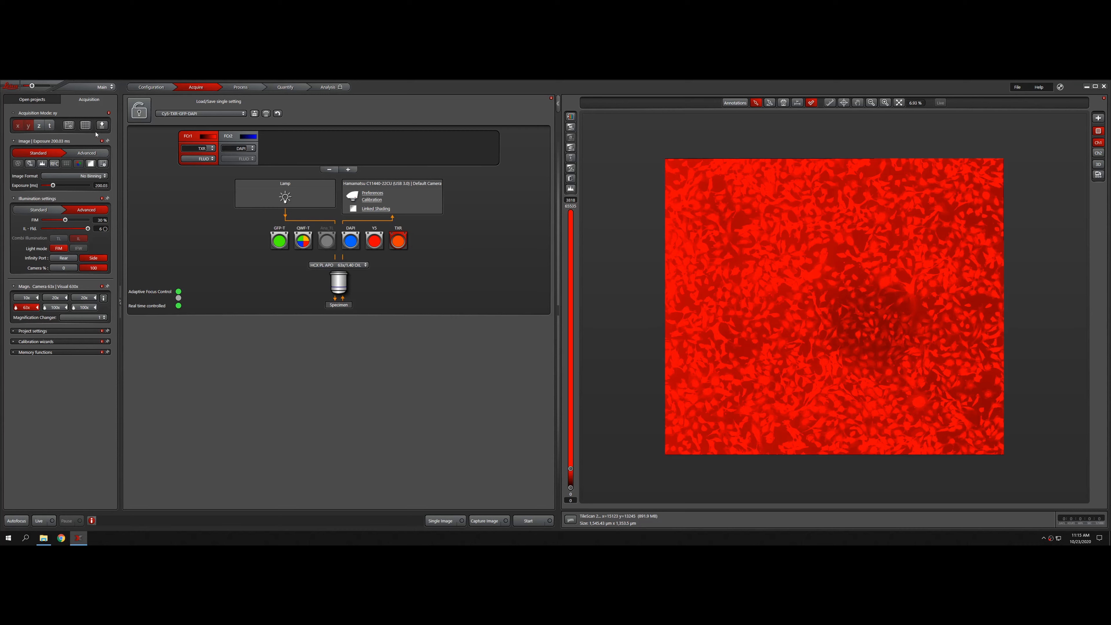
pyautogui.click(86, 125)
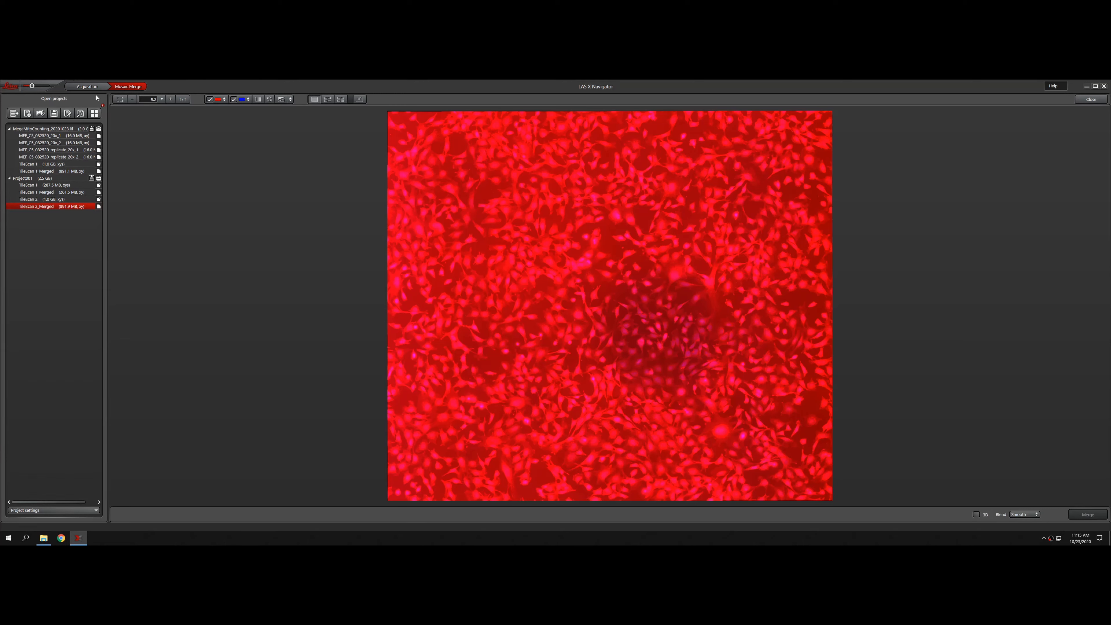
pyautogui.click(87, 86)
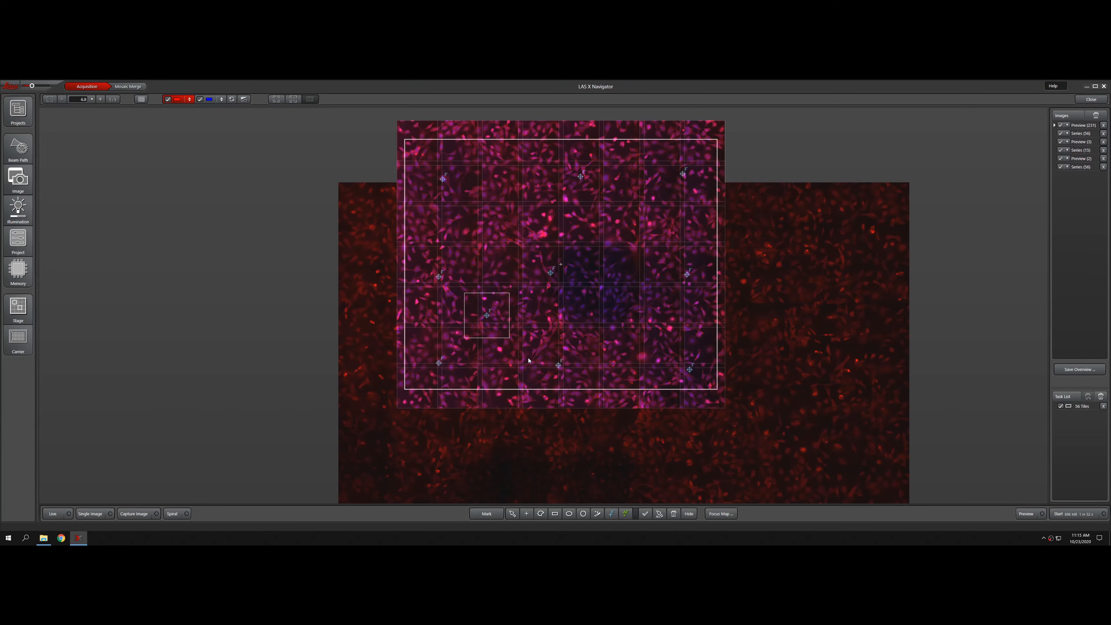
# - Draw a six-cornered polygon scan region of about 49 tiles over the lower right part of the red preview area
pyautogui.scroll(-5, 656, 384)
pyautogui.scroll(4, 652, 459)
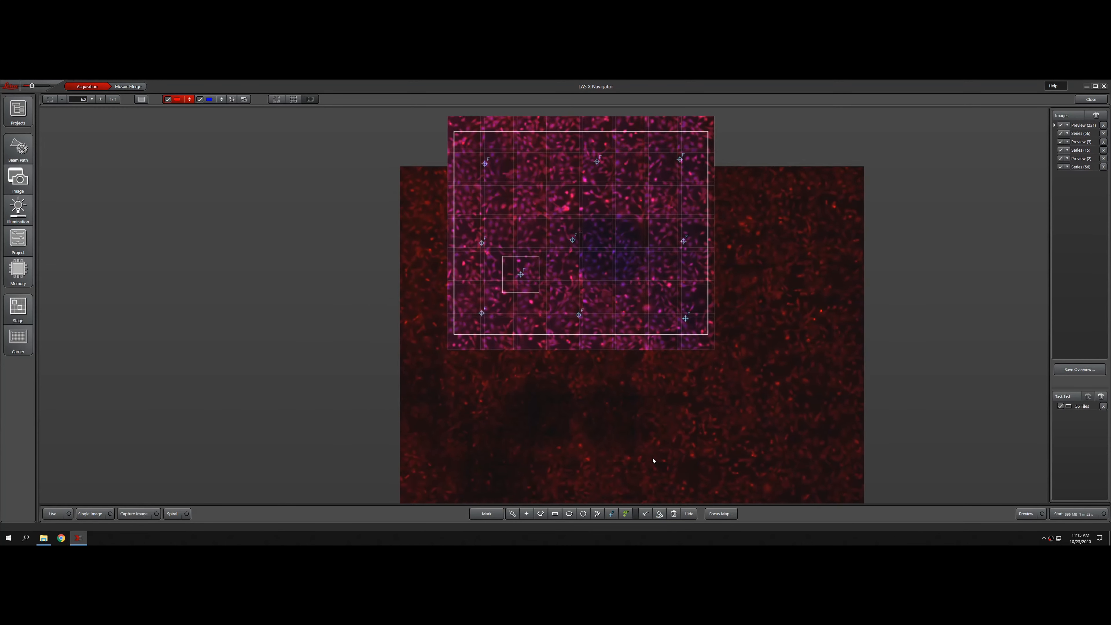
pyautogui.scroll(-3, 688, 359)
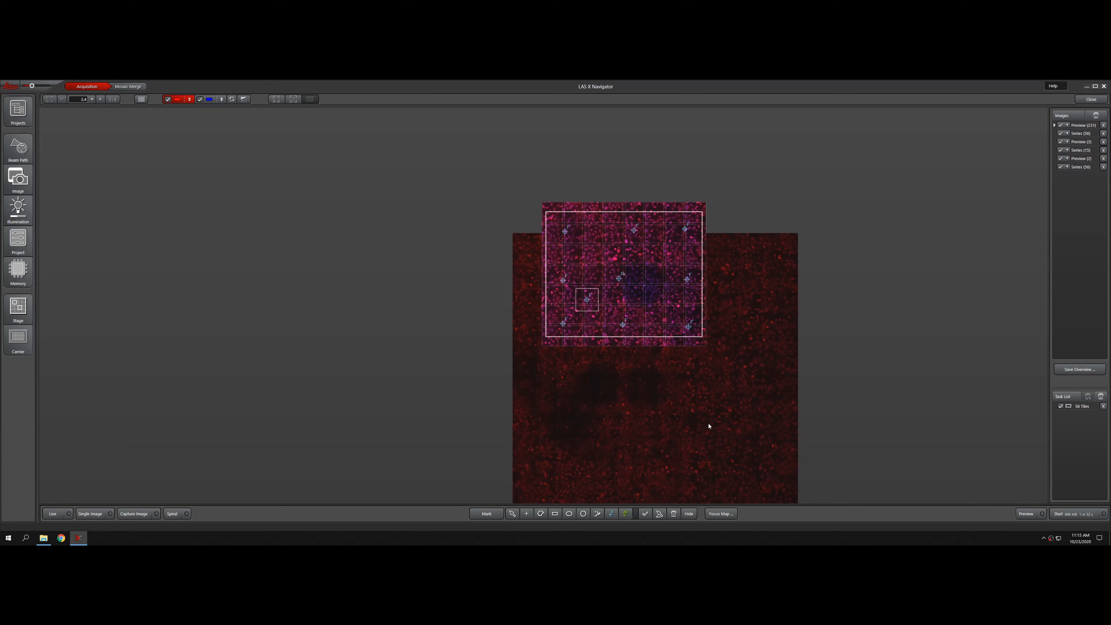
pyautogui.moveTo(709, 426); pyautogui.dragTo(599, 310)
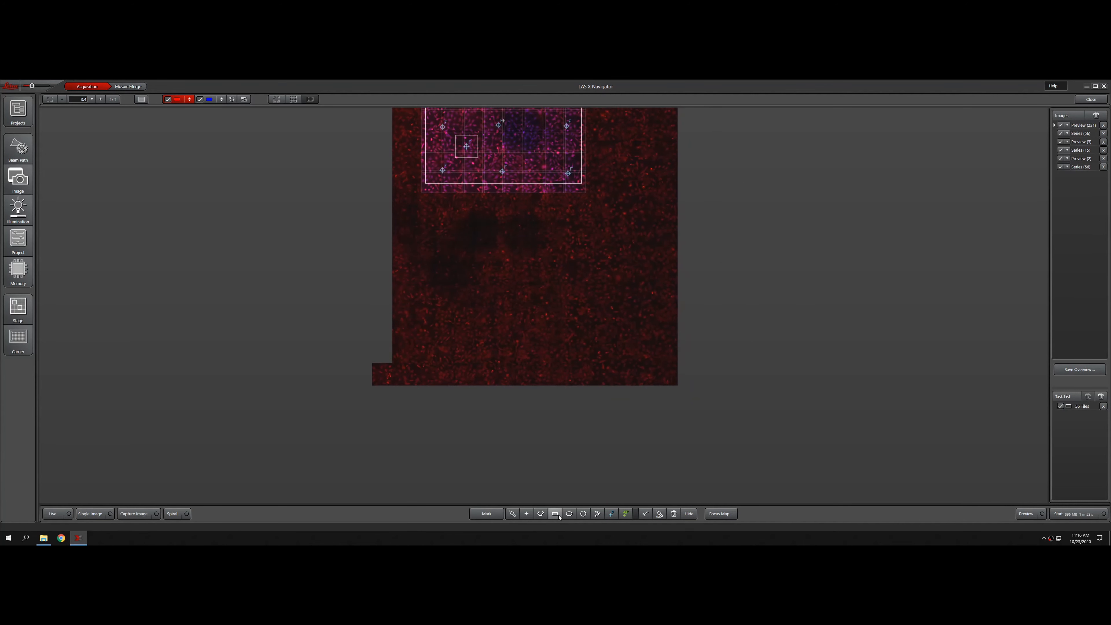
pyautogui.moveTo(547, 254); pyautogui.dragTo(551, 315)
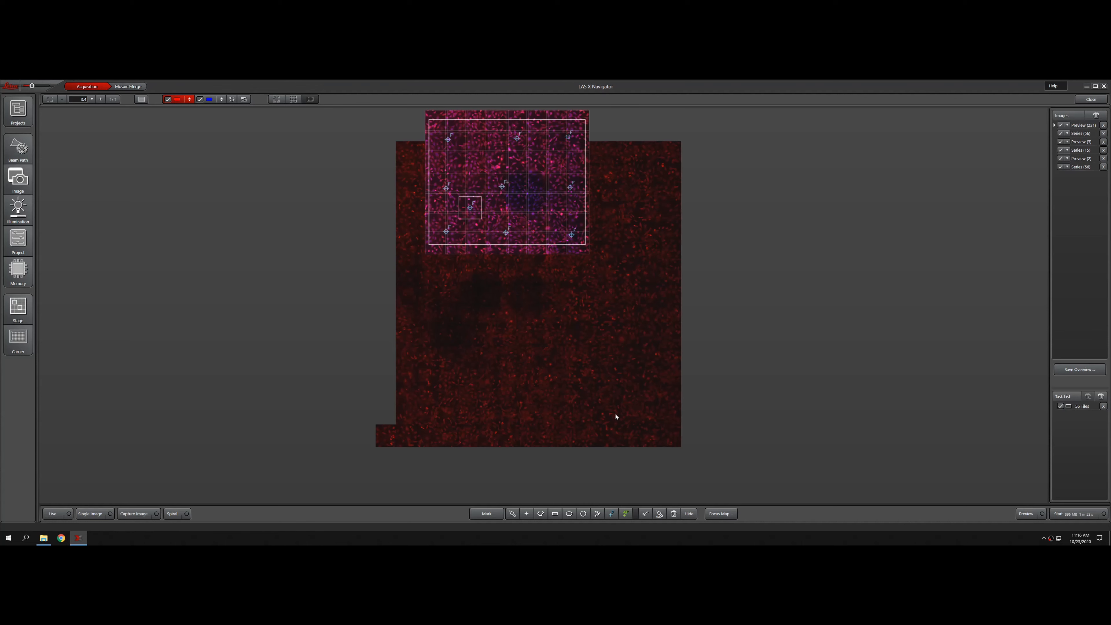
pyautogui.click(541, 513)
pyautogui.click(526, 324)
pyautogui.click(590, 302)
pyautogui.click(636, 337)
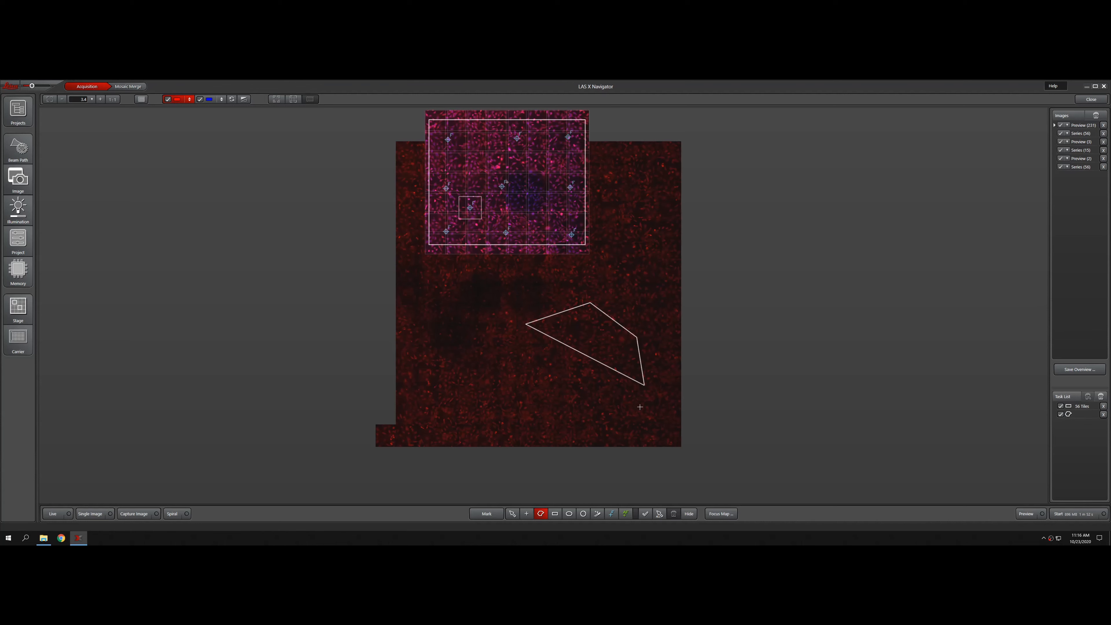
pyautogui.click(635, 413)
pyautogui.click(527, 430)
pyautogui.doubleClick(486, 361)
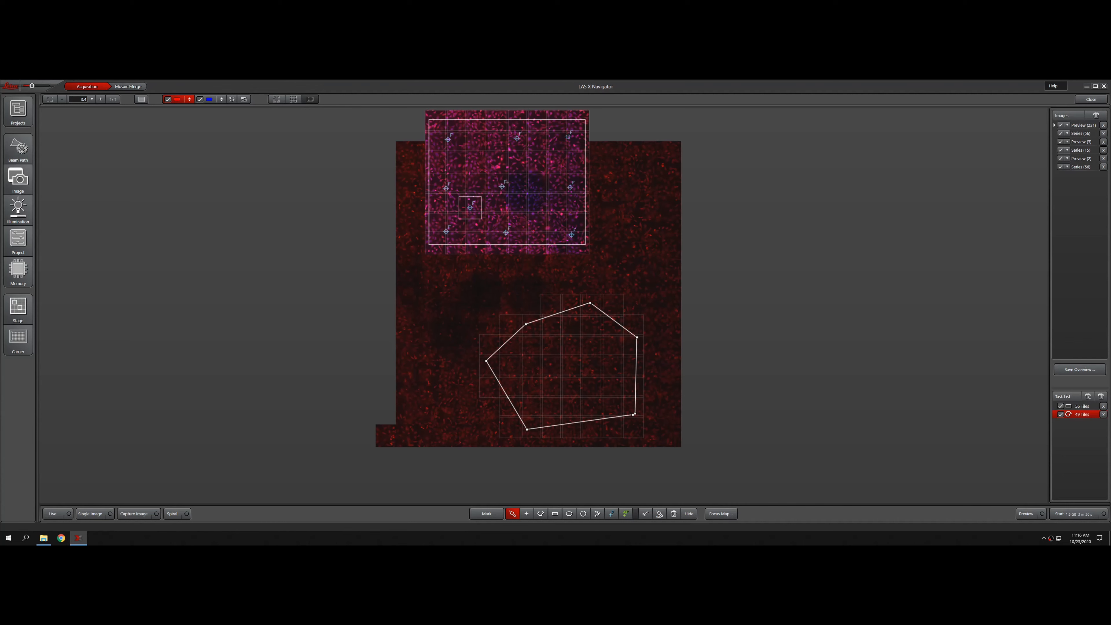
# - Add a small rectangular scan region of about 2 tiles on the preview, to the right of the scanned mosaic
pyautogui.click(555, 513)
pyautogui.moveTo(621, 193); pyautogui.dragTo(664, 214)
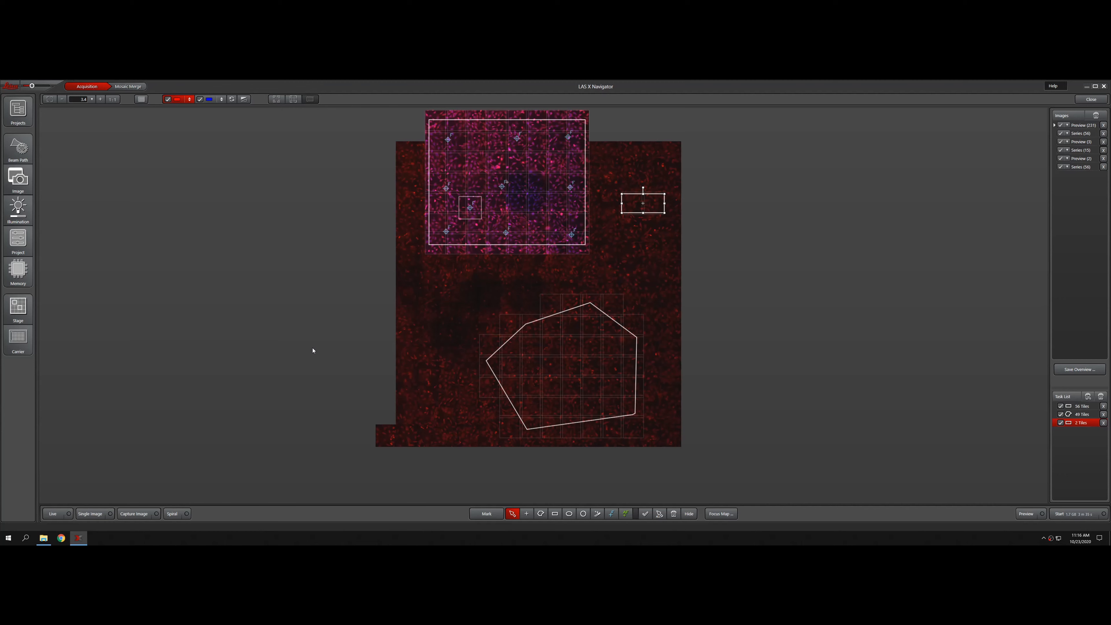
# - Set the sample carrier to the slide type Glass Slide Standard 75x25mm
pyautogui.click(19, 344)
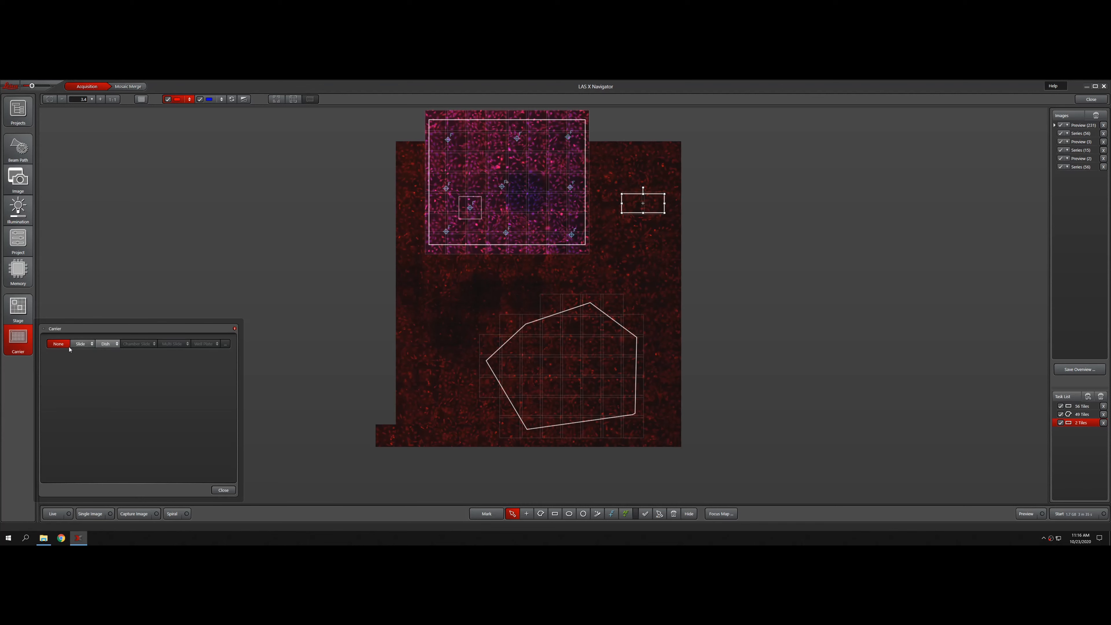
pyautogui.click(87, 347)
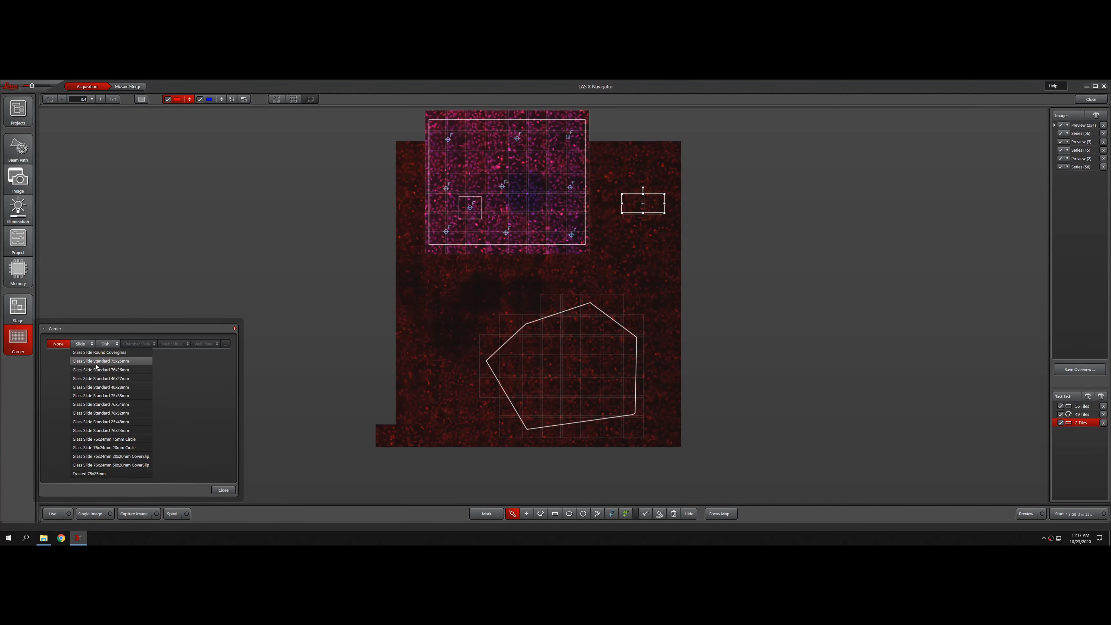
pyautogui.click(96, 365)
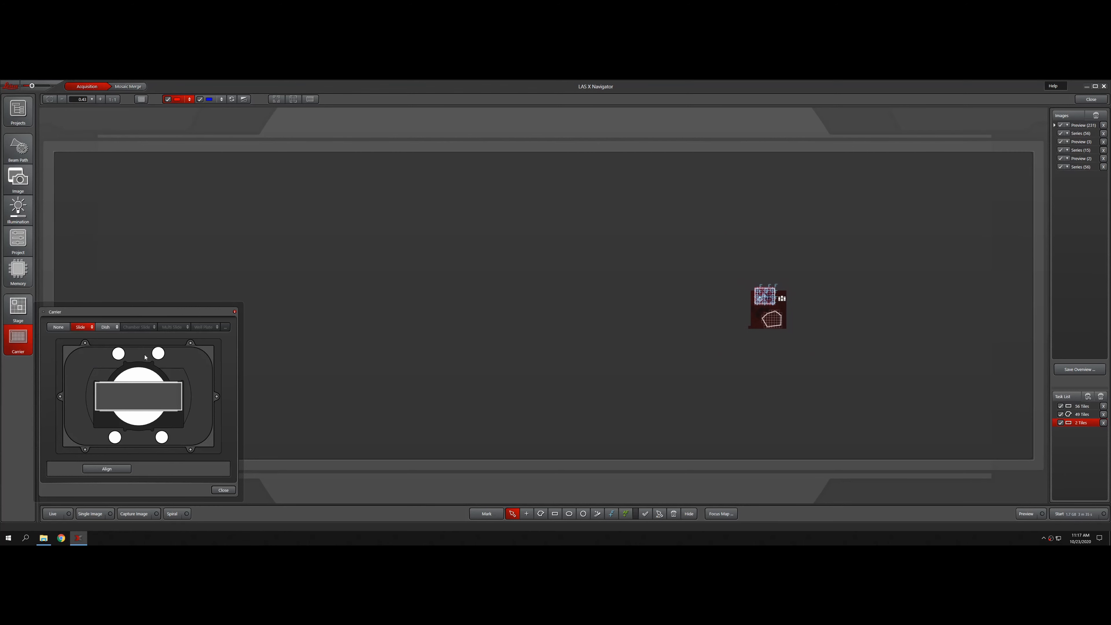